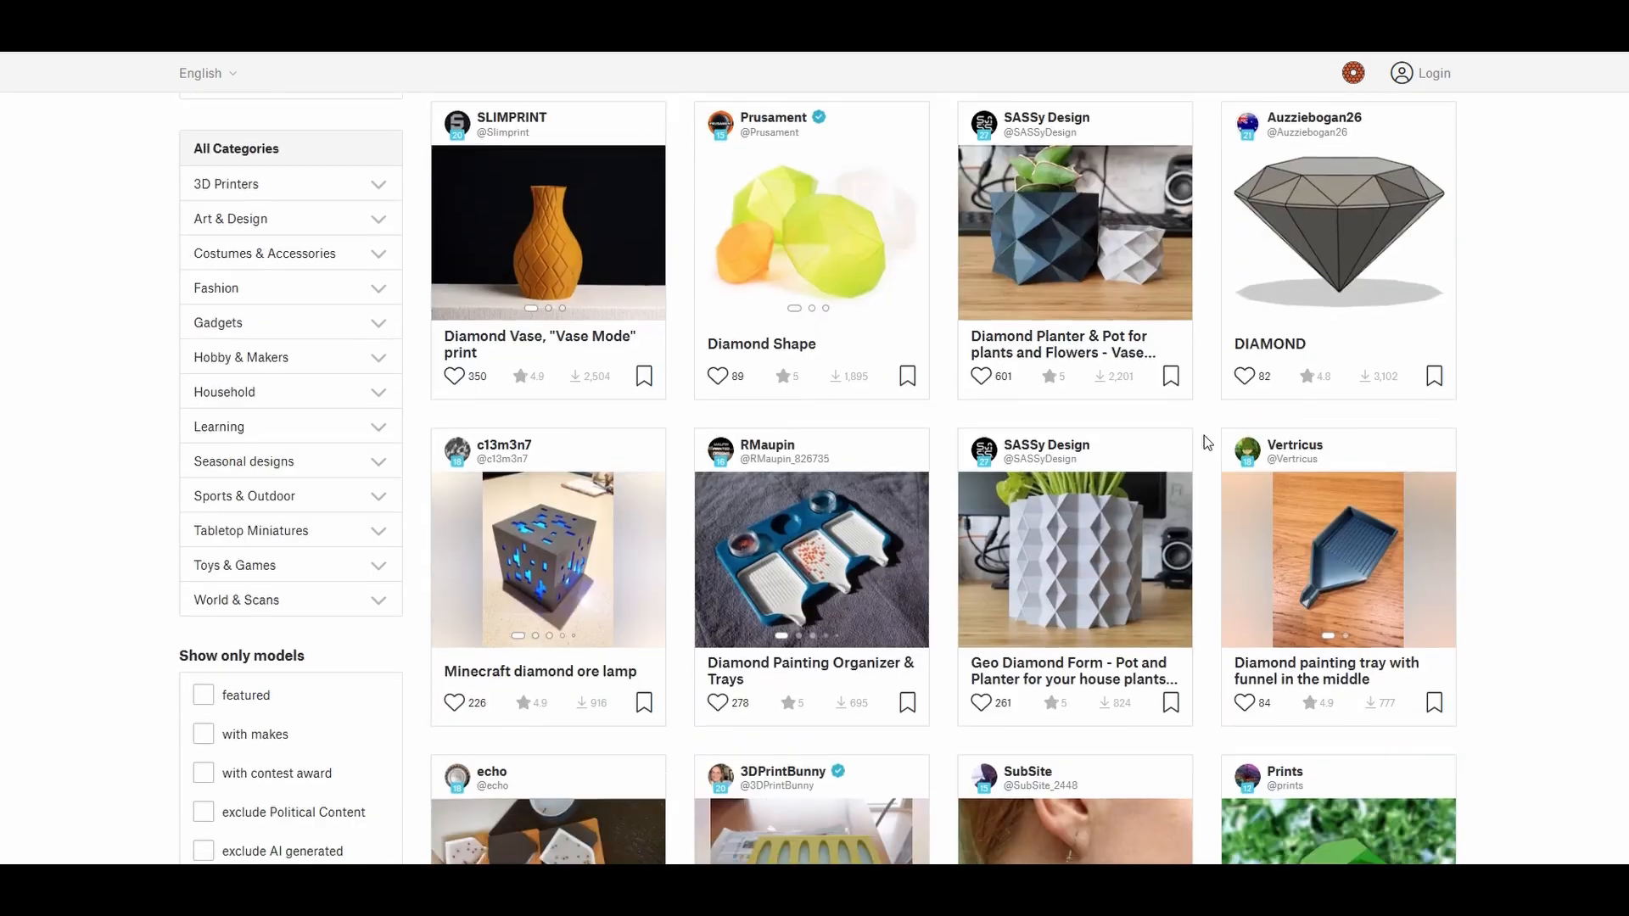
Open the green Diamond model by the creator Prints from the model listing
scroll(1204, 441, down, 3)
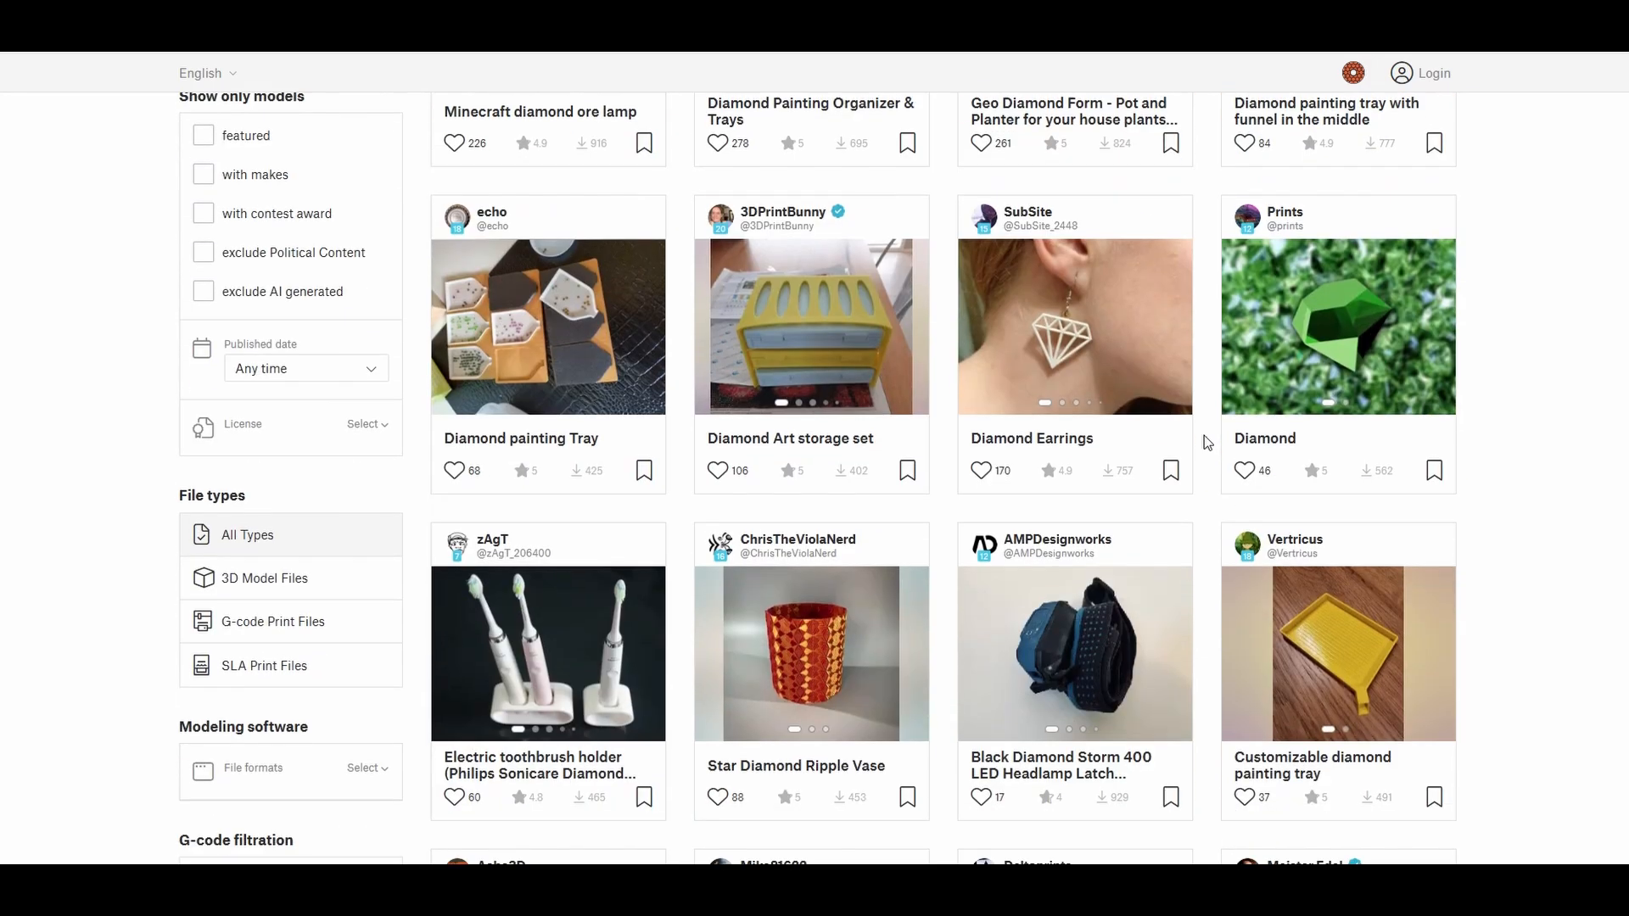
click(1296, 425)
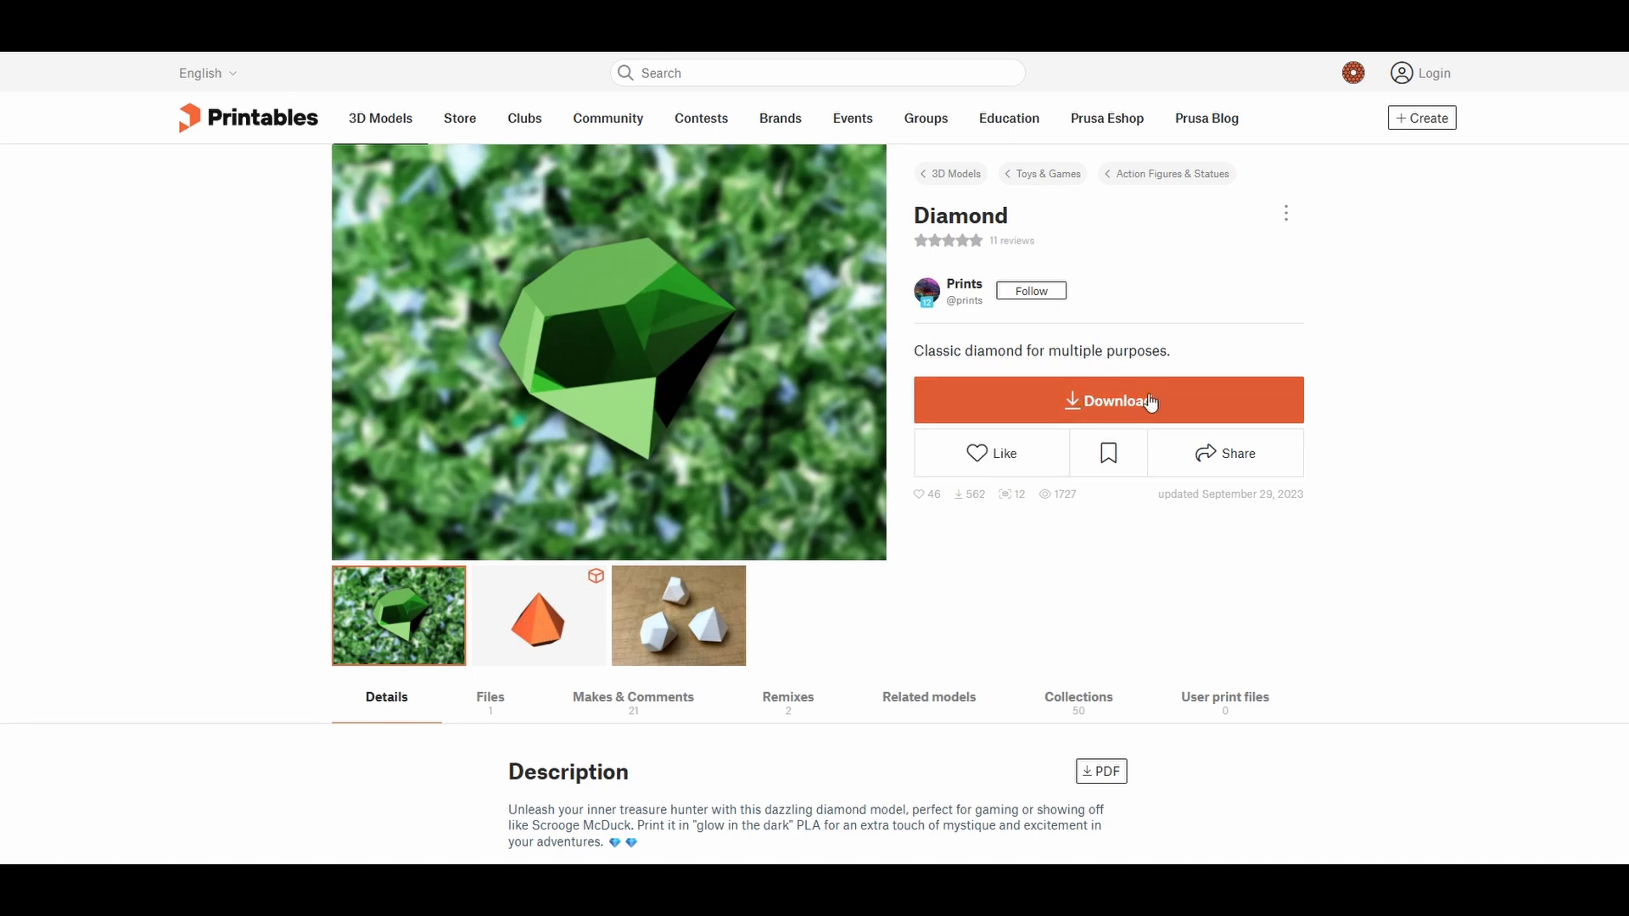
Examine the Diamond model's description, print instructions, tags and licence terms
scroll(1152, 402, down, 3)
scroll(1151, 403, down, 1)
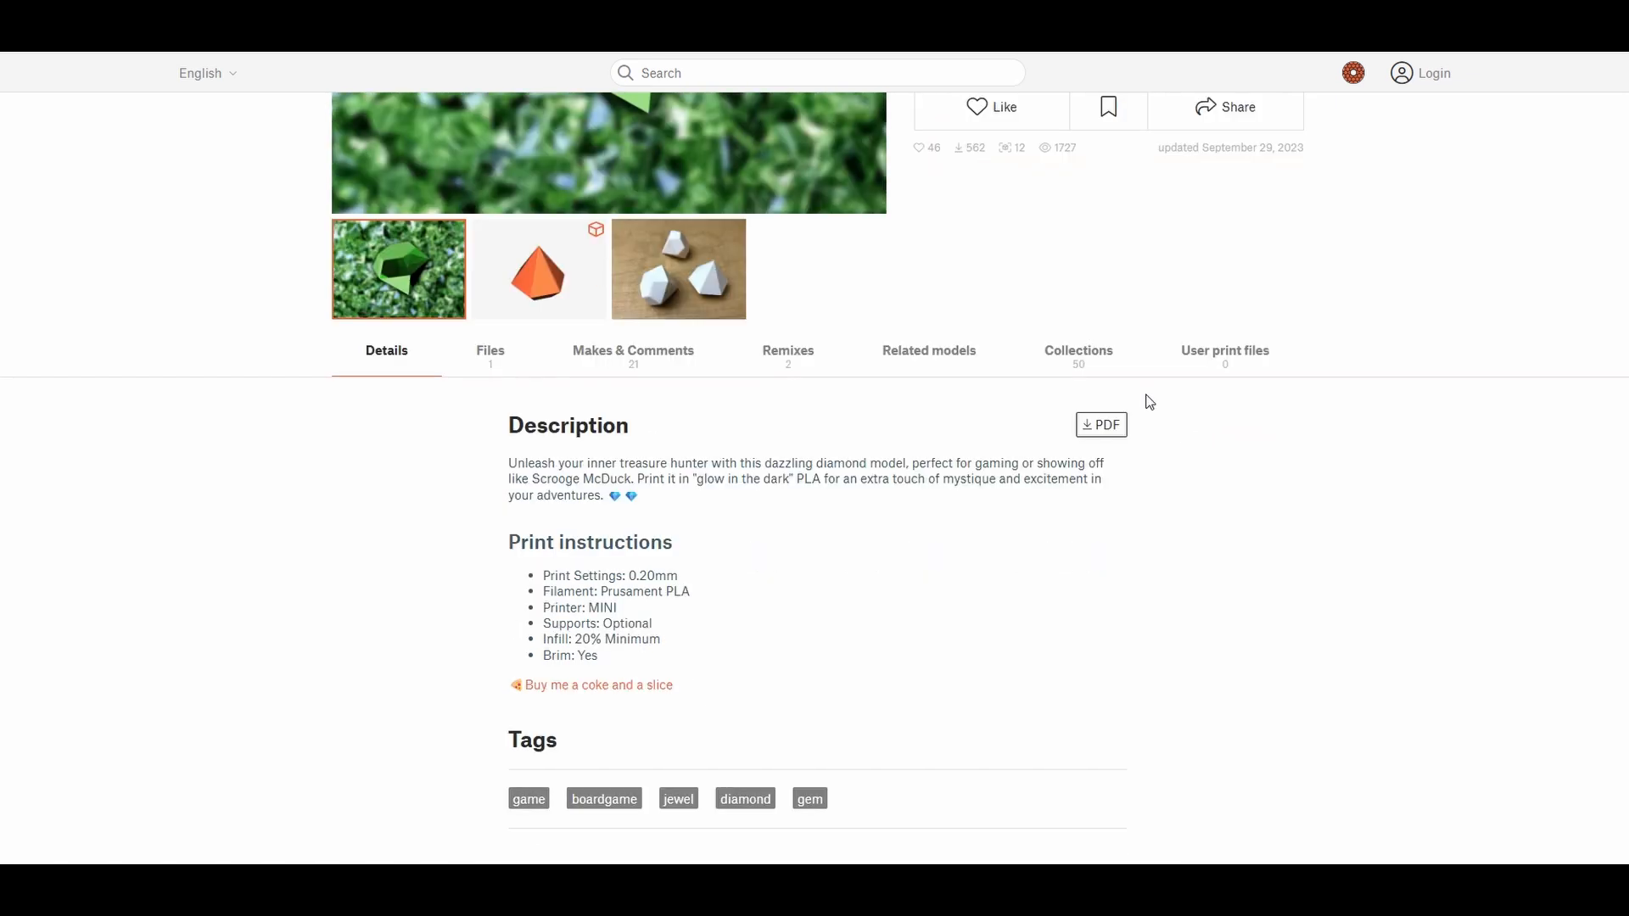
scroll(1092, 407, down, 2)
scroll(1092, 408, down, 4)
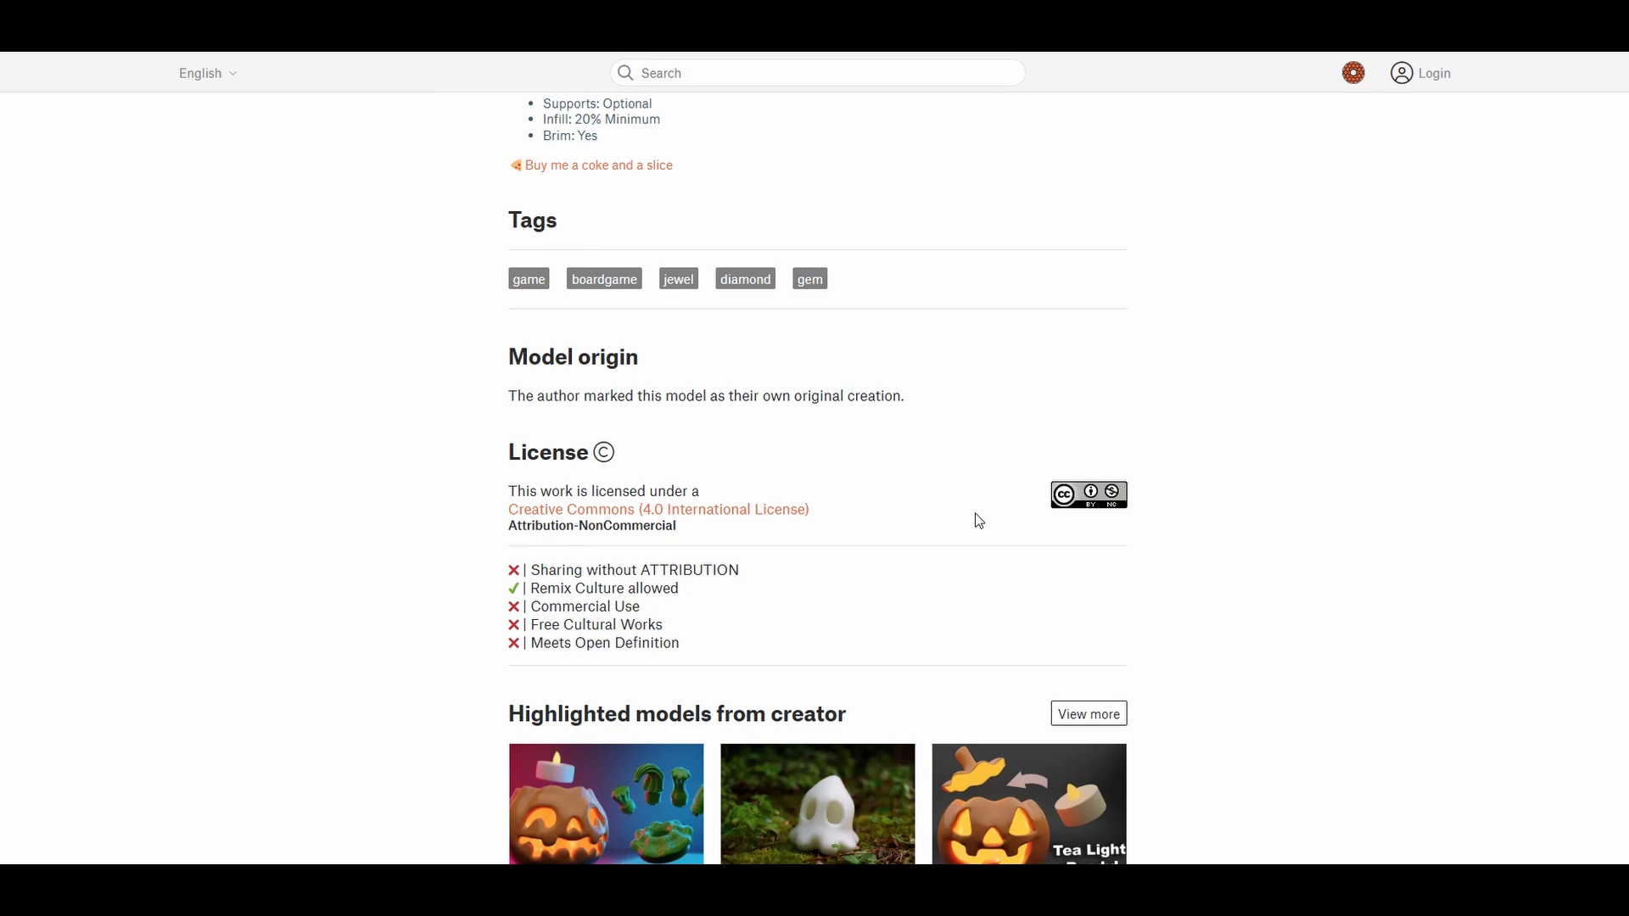
scroll(979, 521, up, 6)
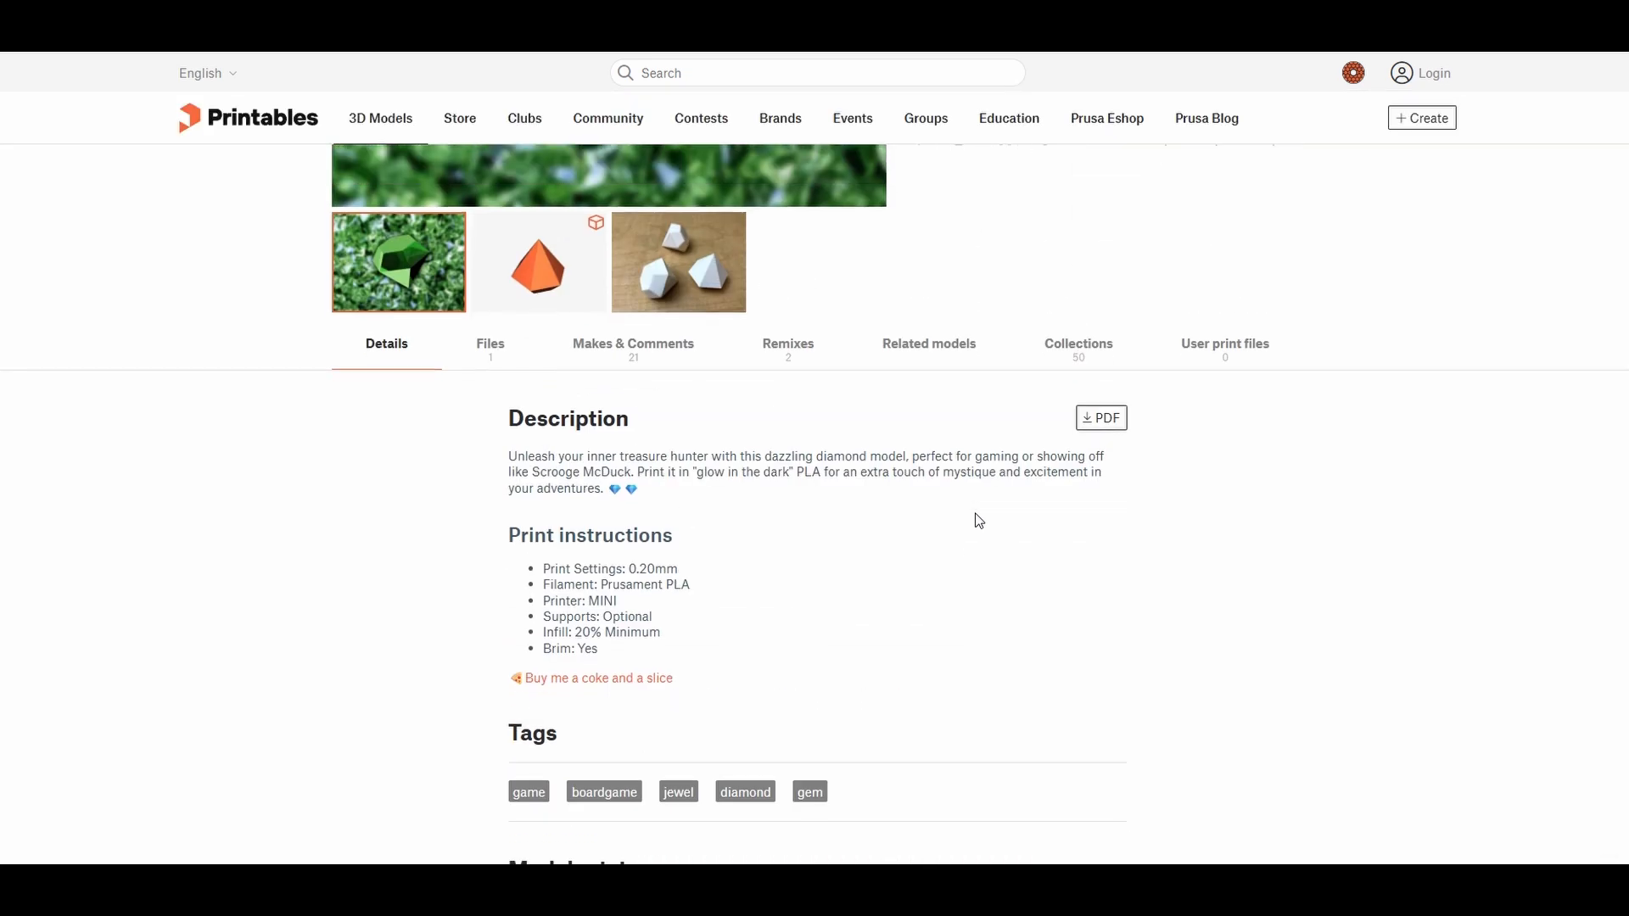
scroll(979, 521, down, 12)
scroll(979, 521, up, 15)
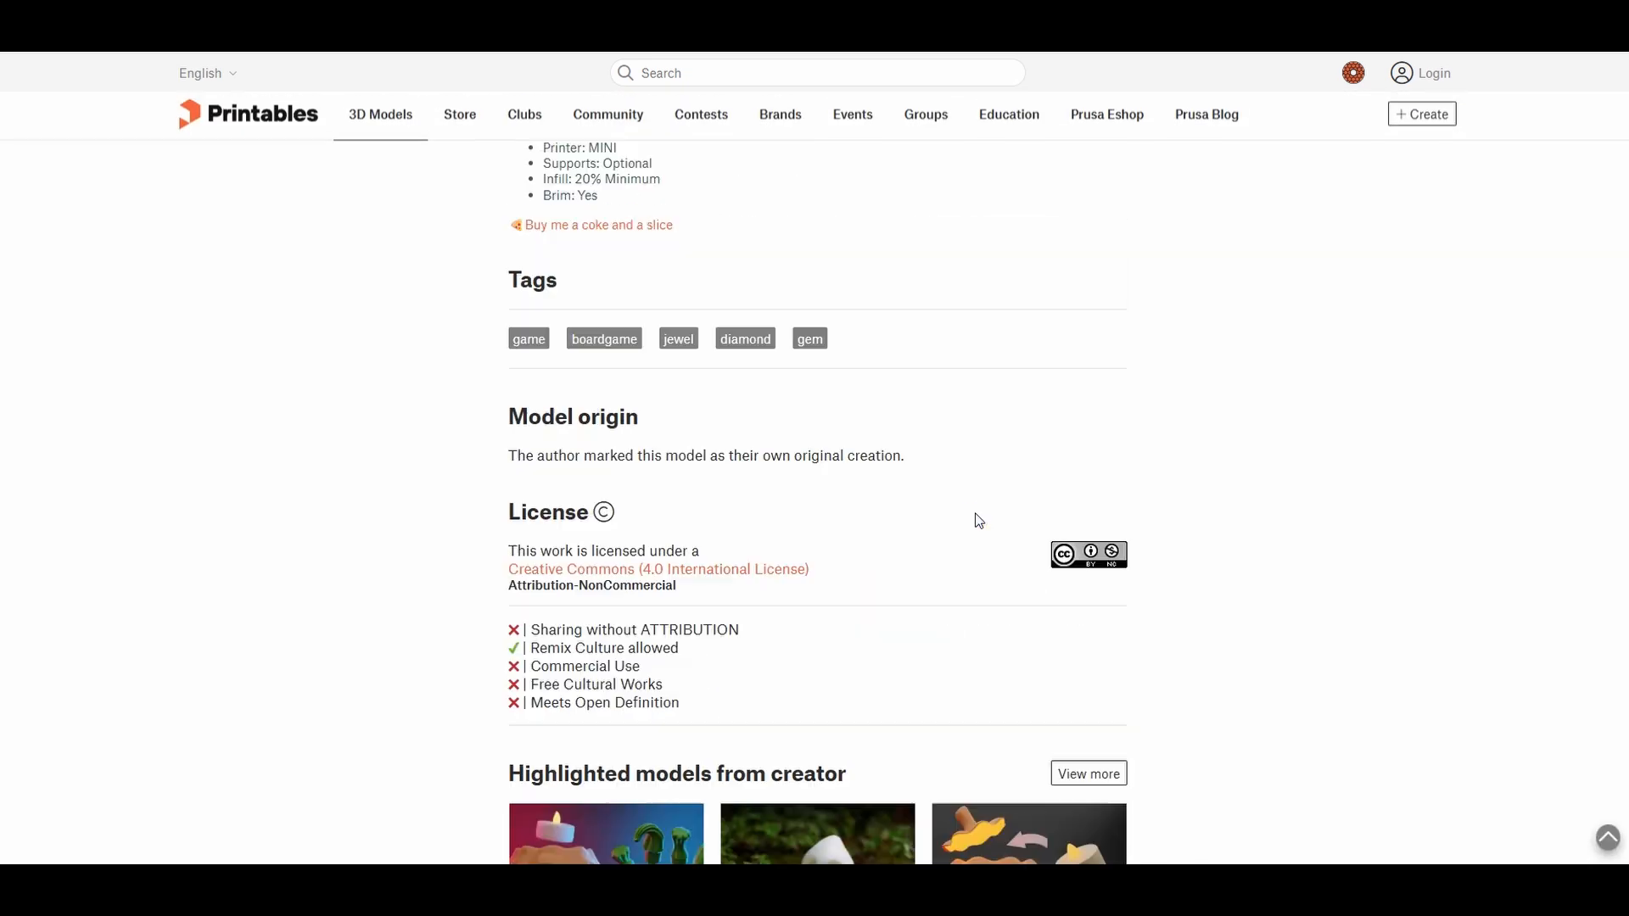
scroll(979, 521, up, 1)
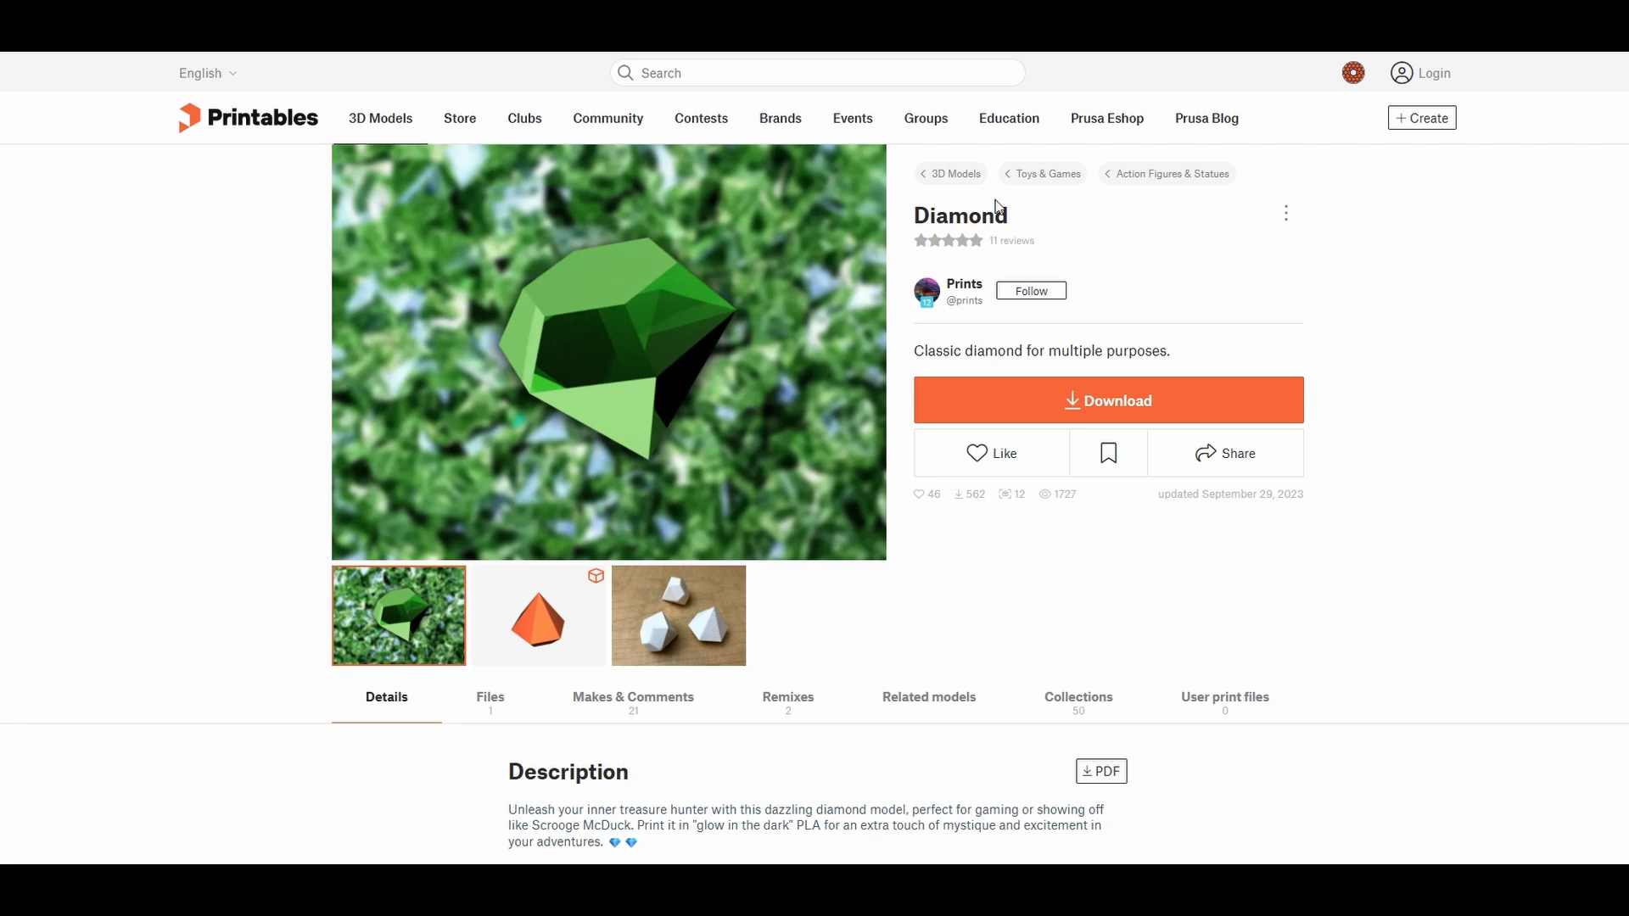
Download the diamond STL file from the model's files and open it in Pepakura Designer
click(1094, 402)
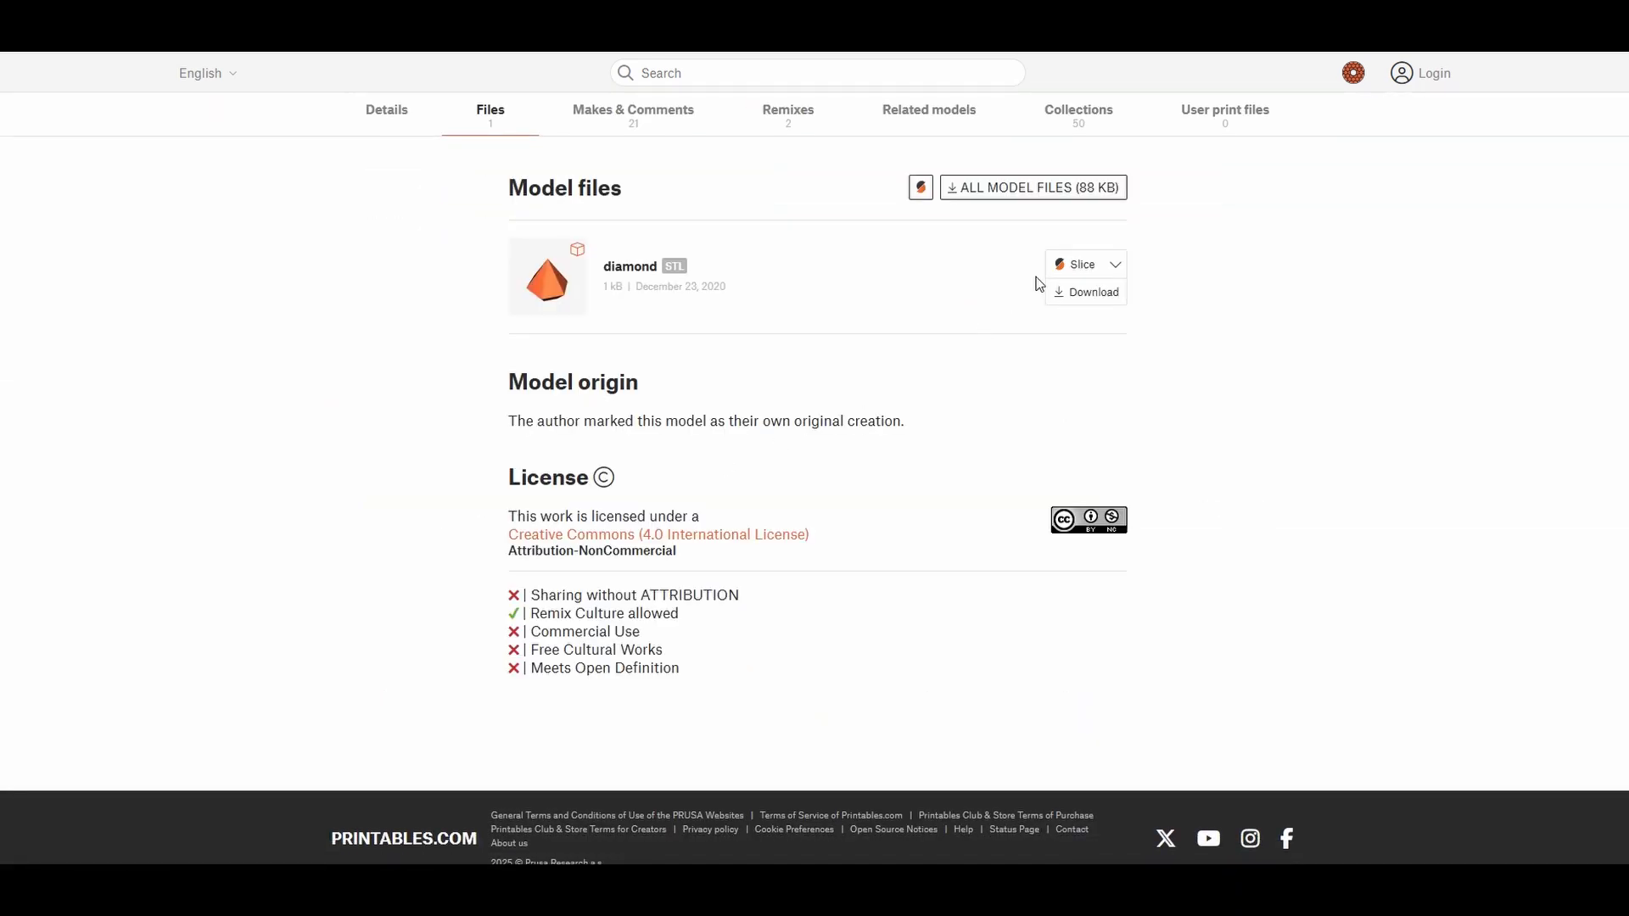
click(1091, 301)
click(1032, 174)
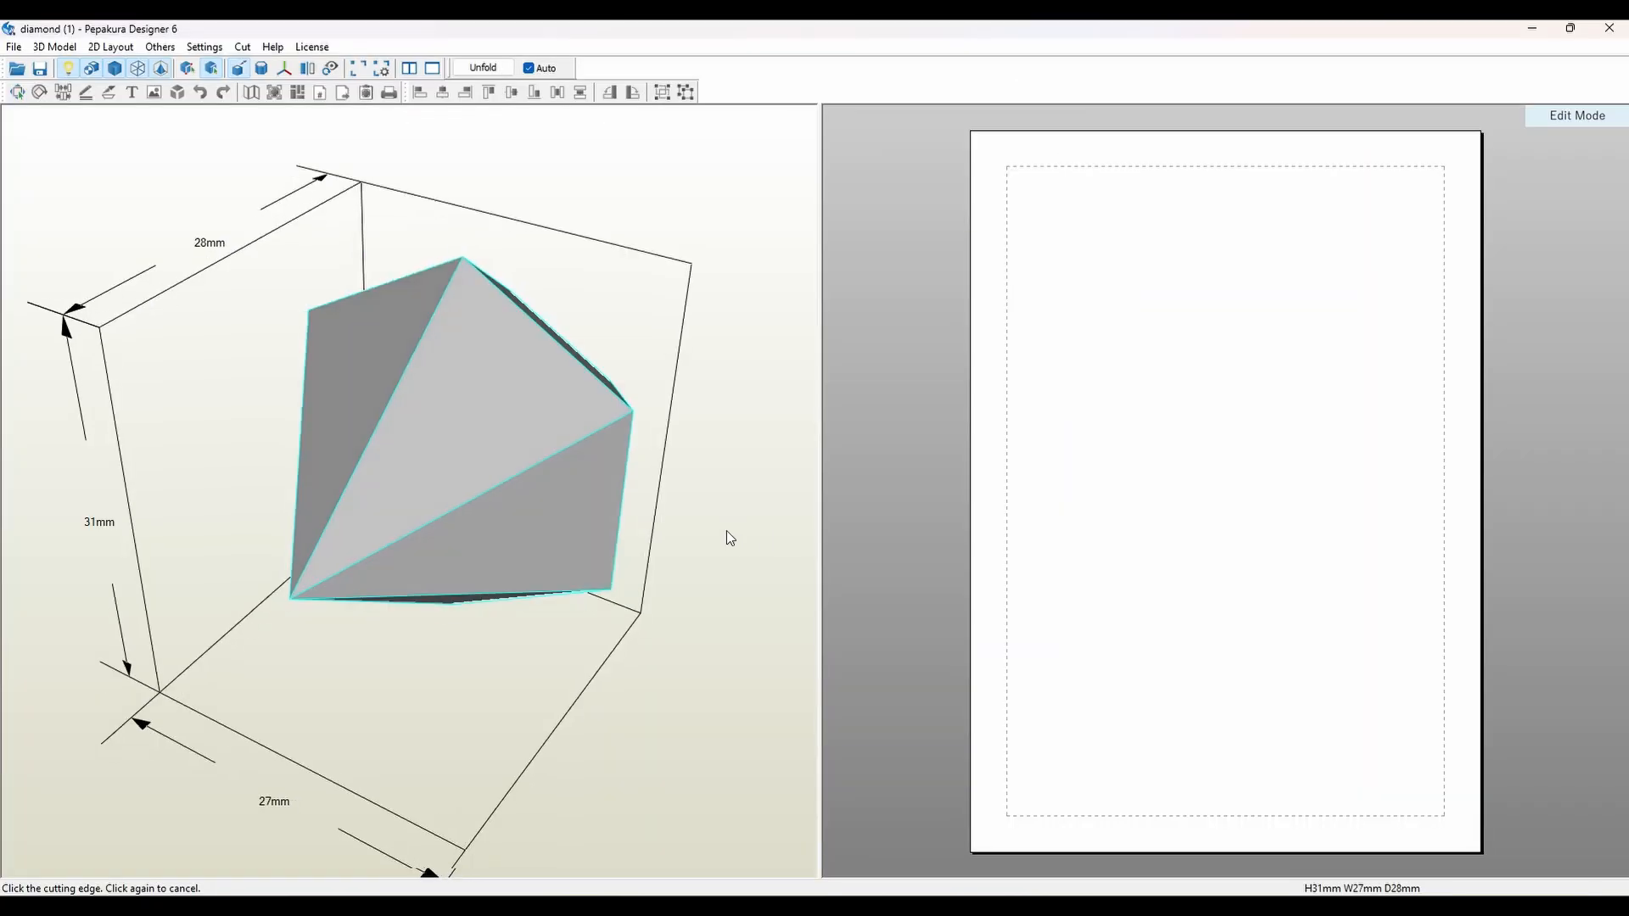
right_drag(726, 531, 585, 430)
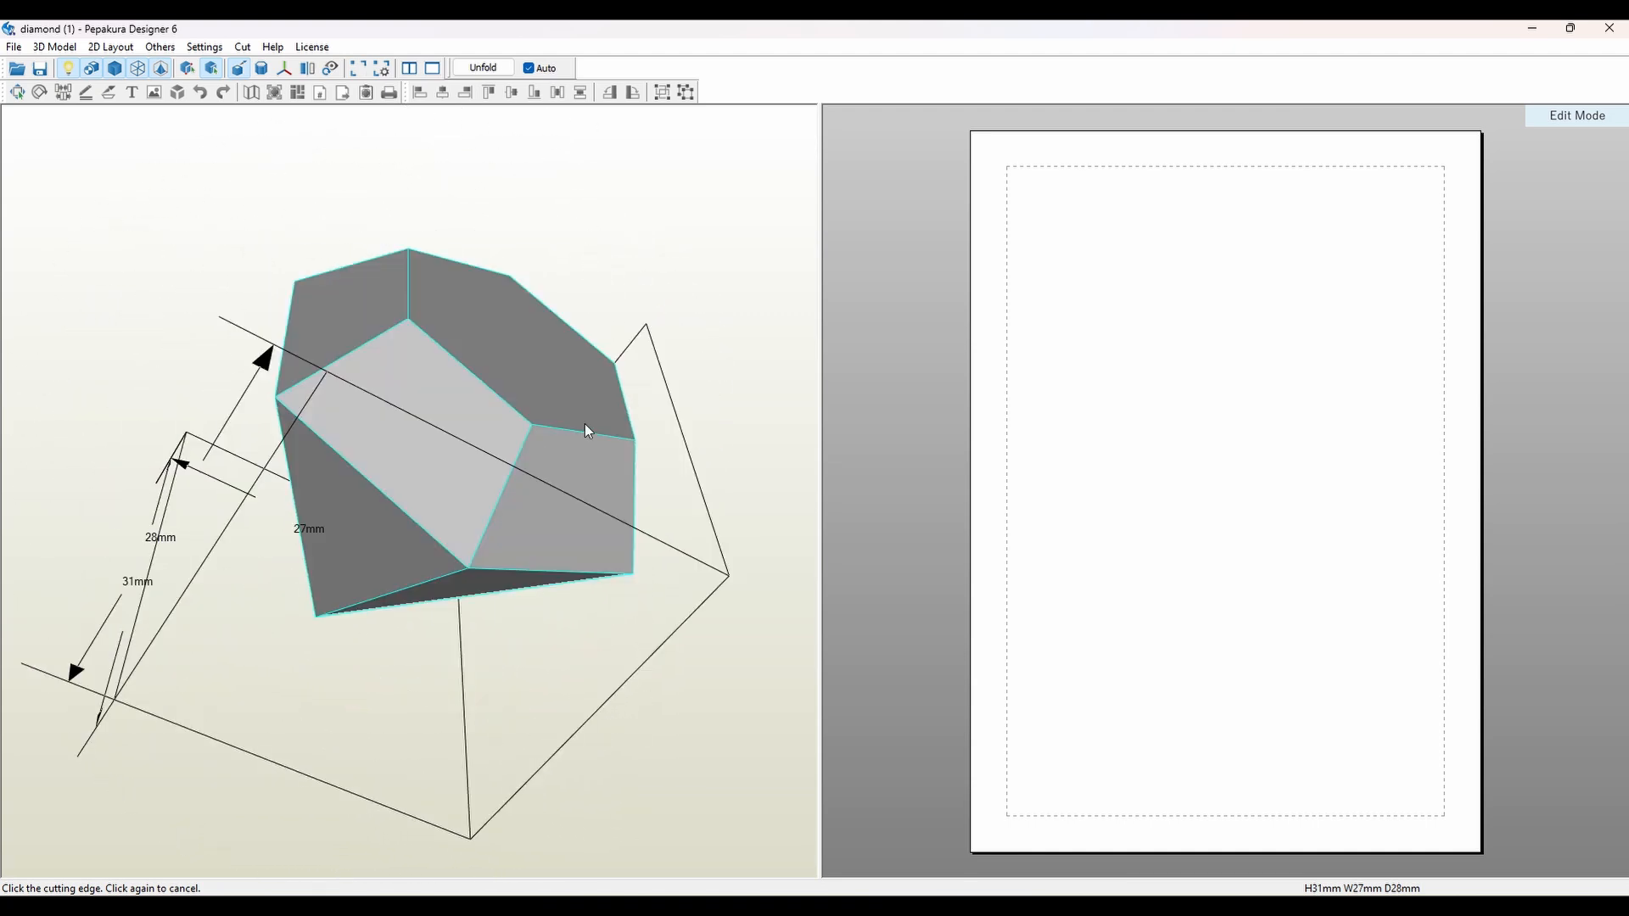
click(240, 49)
click(239, 48)
click(47, 49)
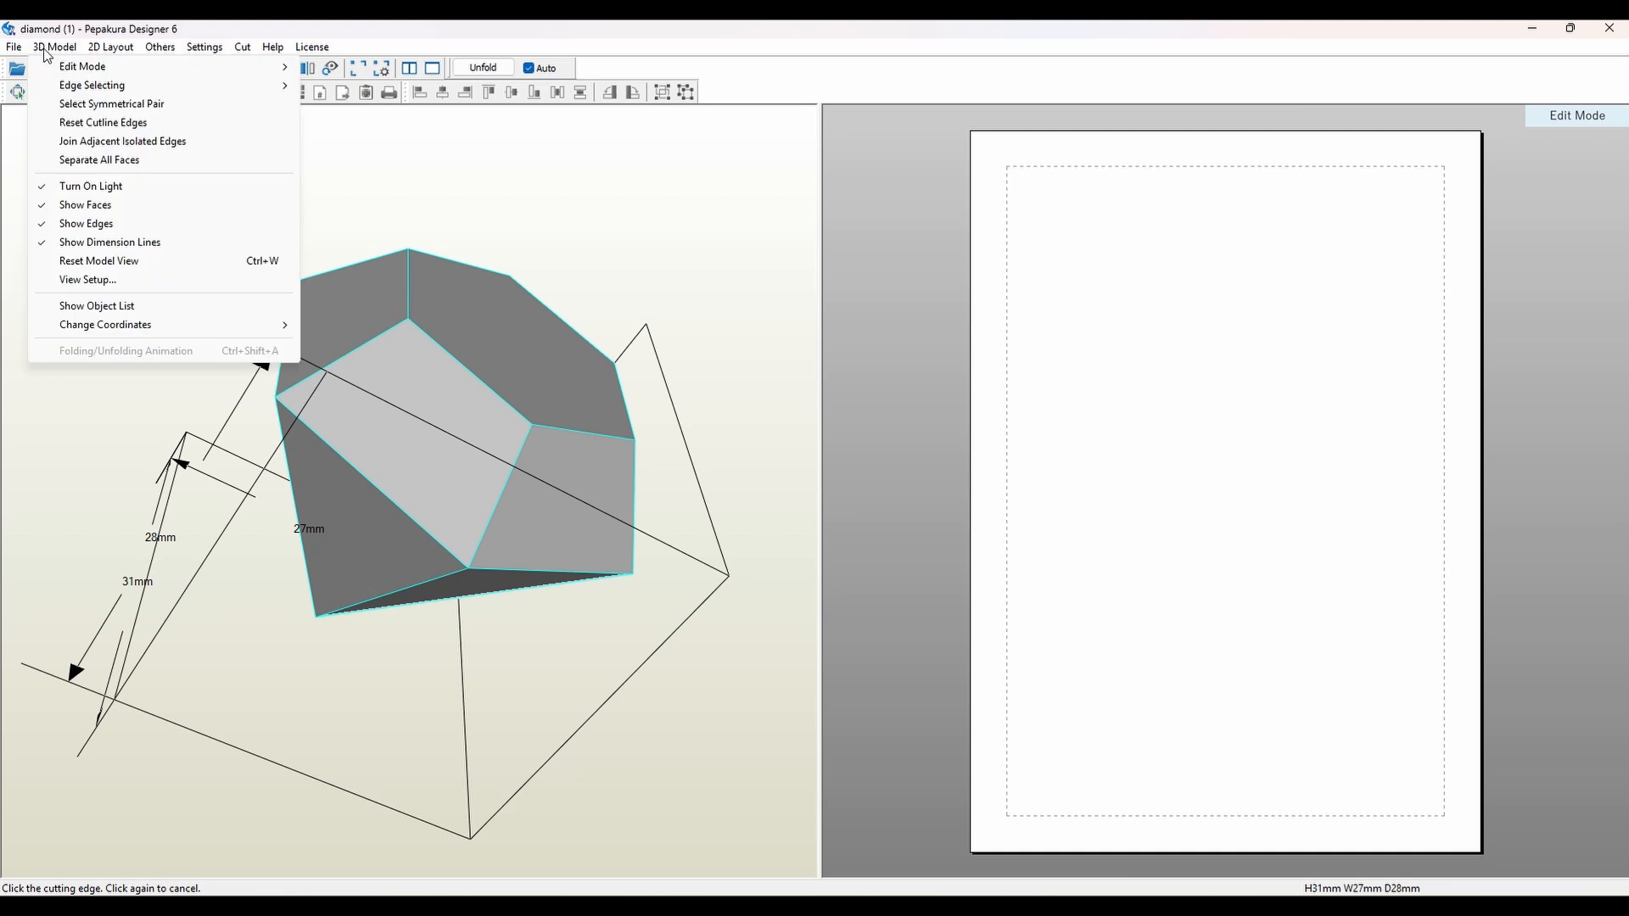
click(46, 49)
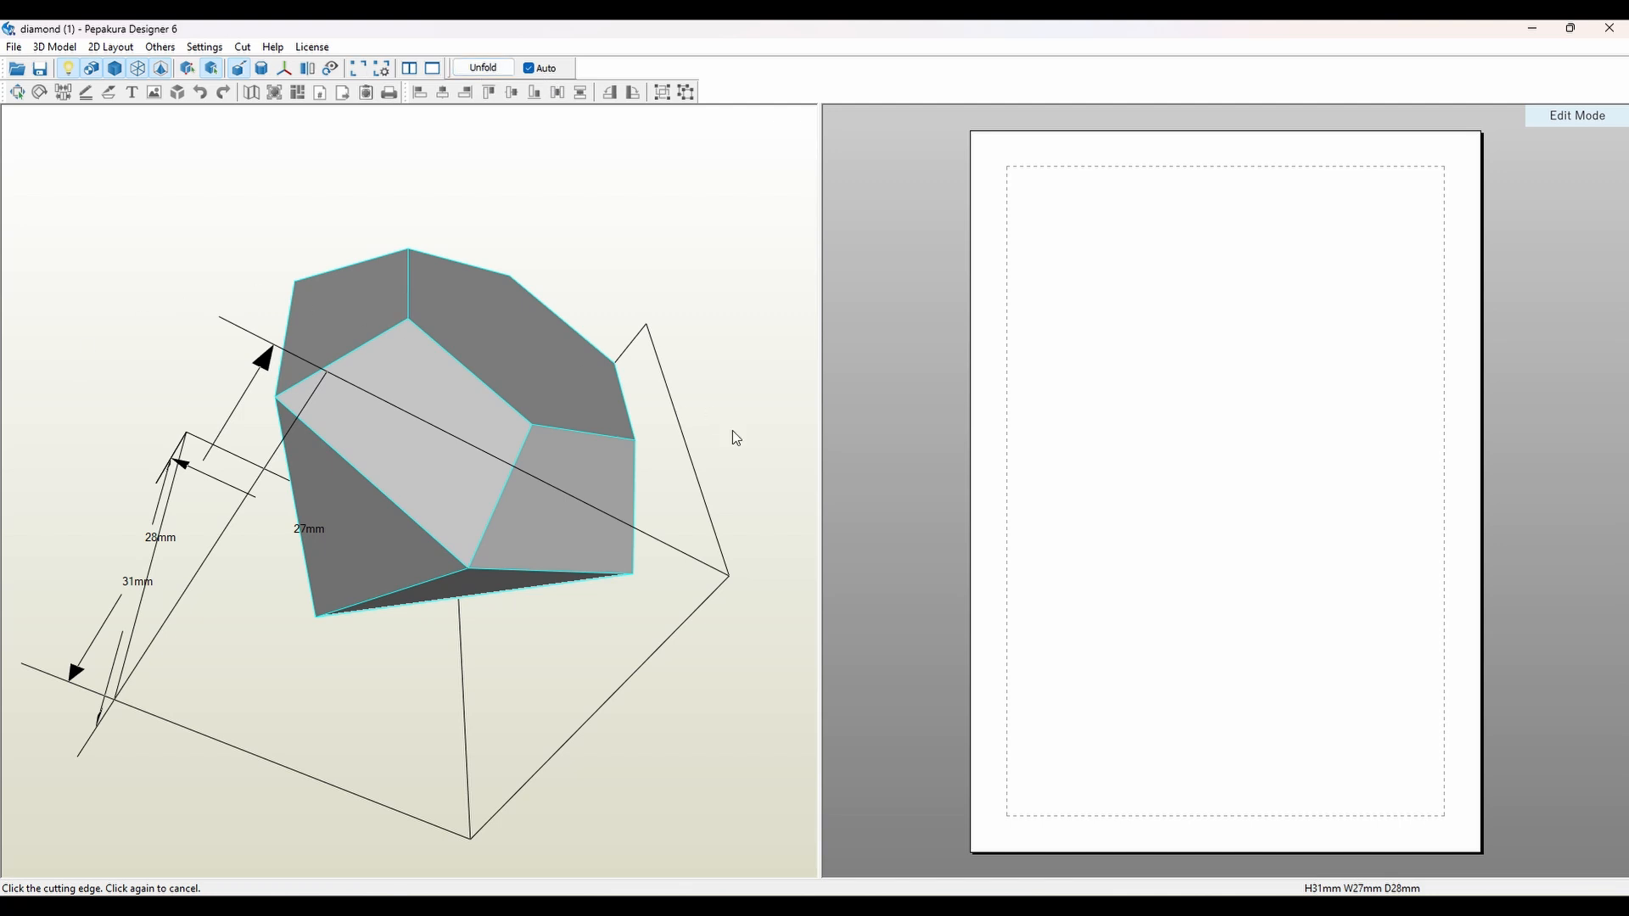
Unfold the 3D diamond model automatically into a flat paper pattern with glue tabs
right_drag(736, 437, 663, 202)
click(509, 69)
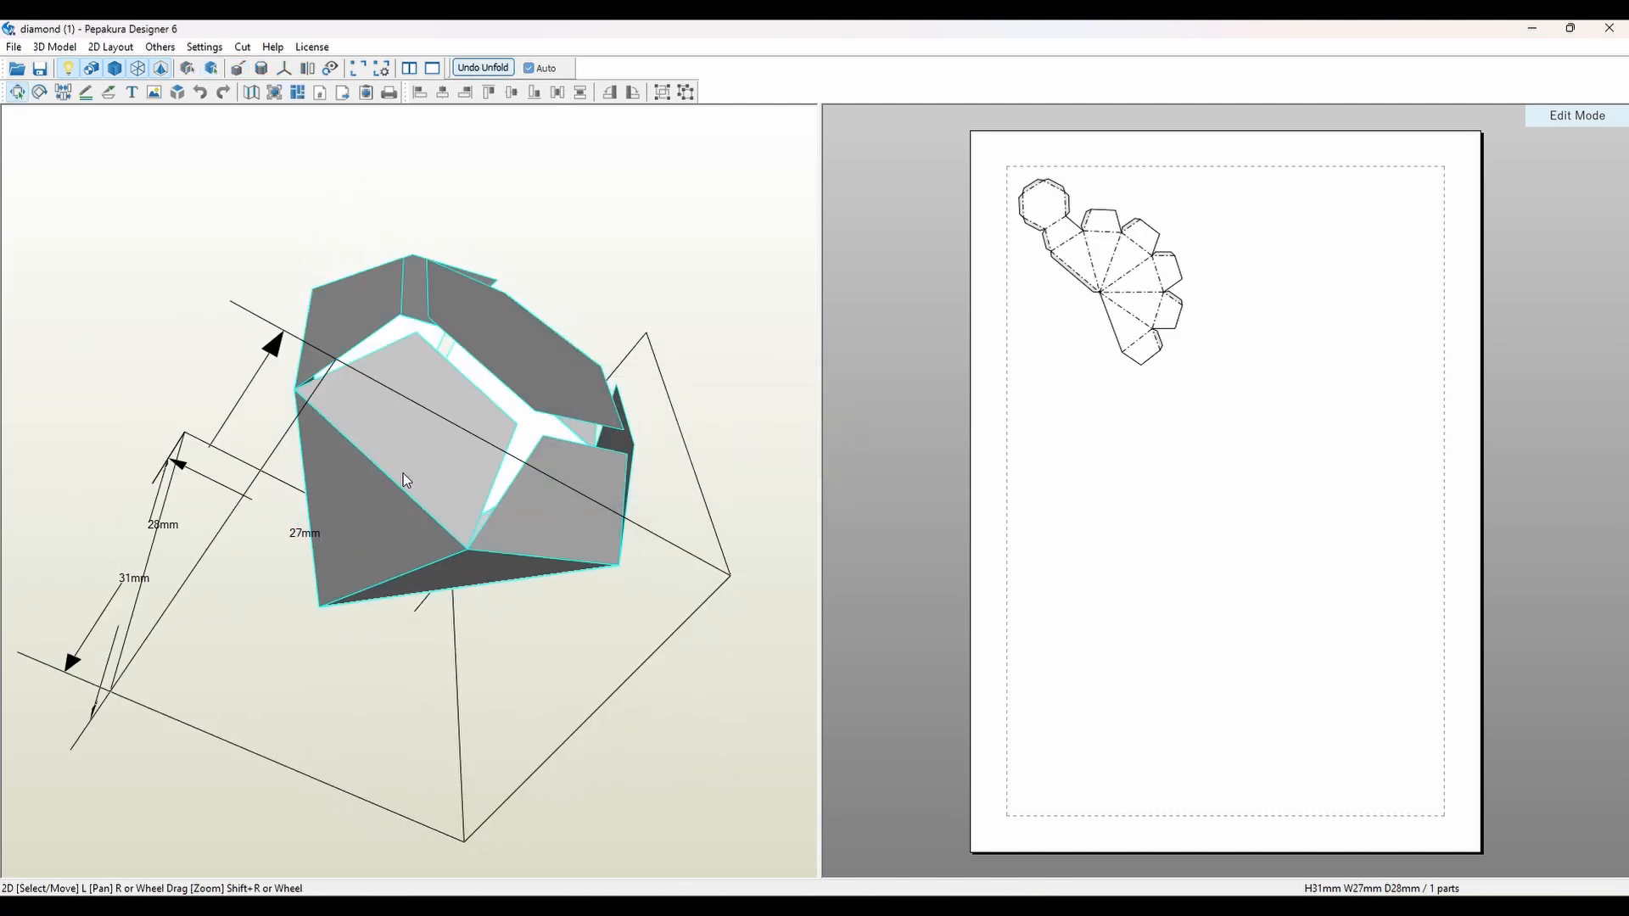
Print the unfolded pattern with Microsoft Print to PDF, accept the scale adjustment, and save it in Downloads as diamond3d
click(14, 47)
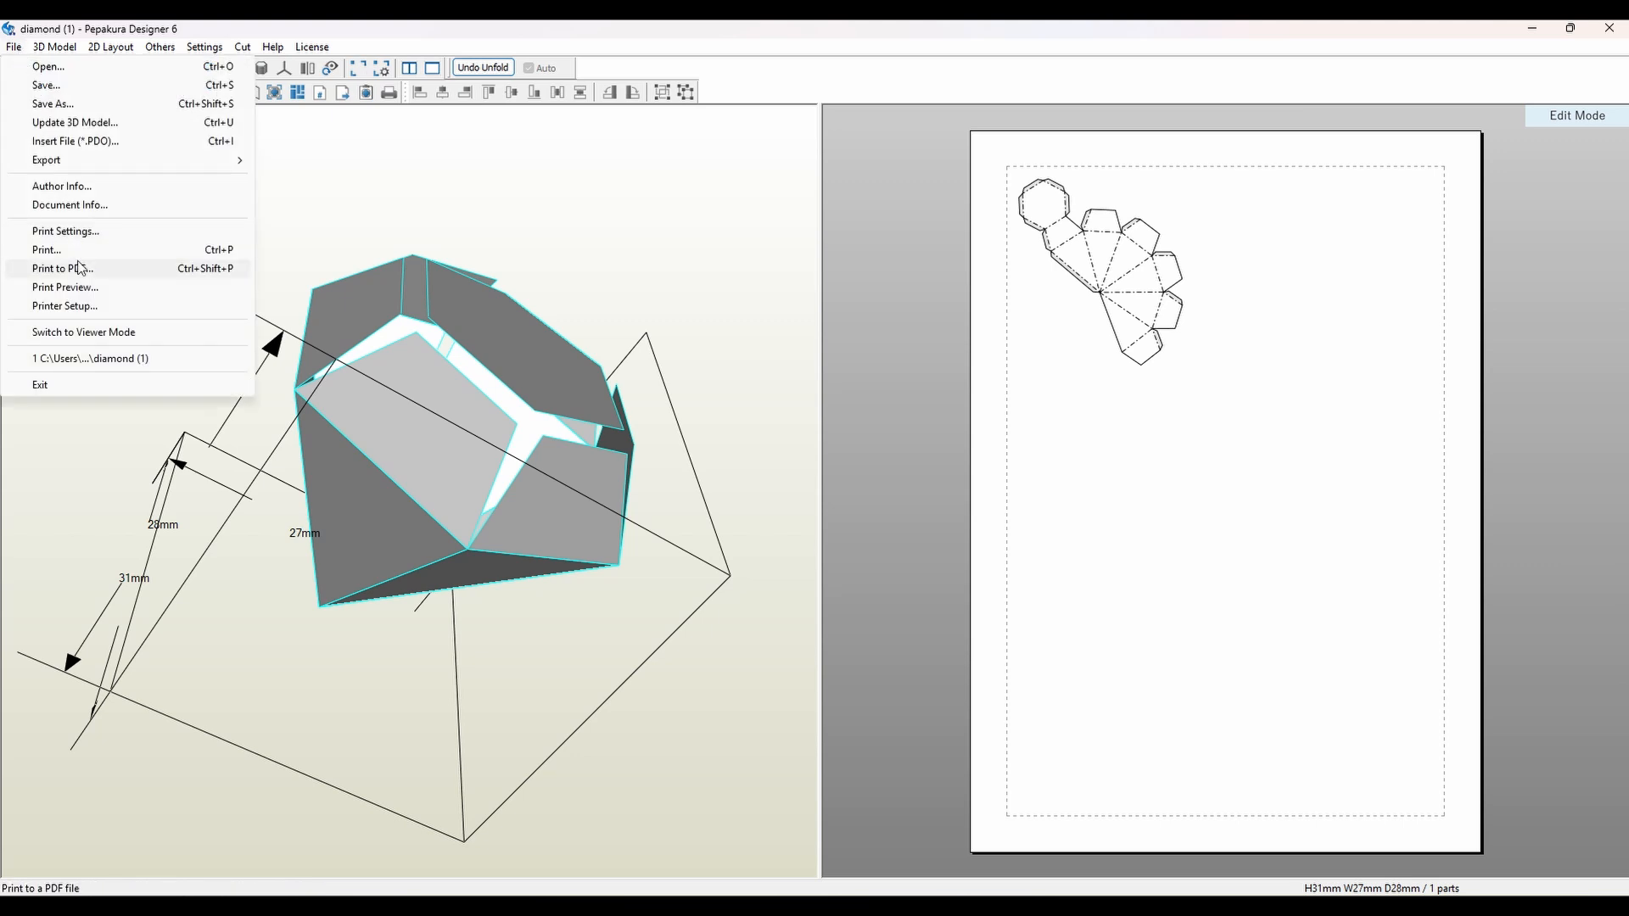
click(103, 309)
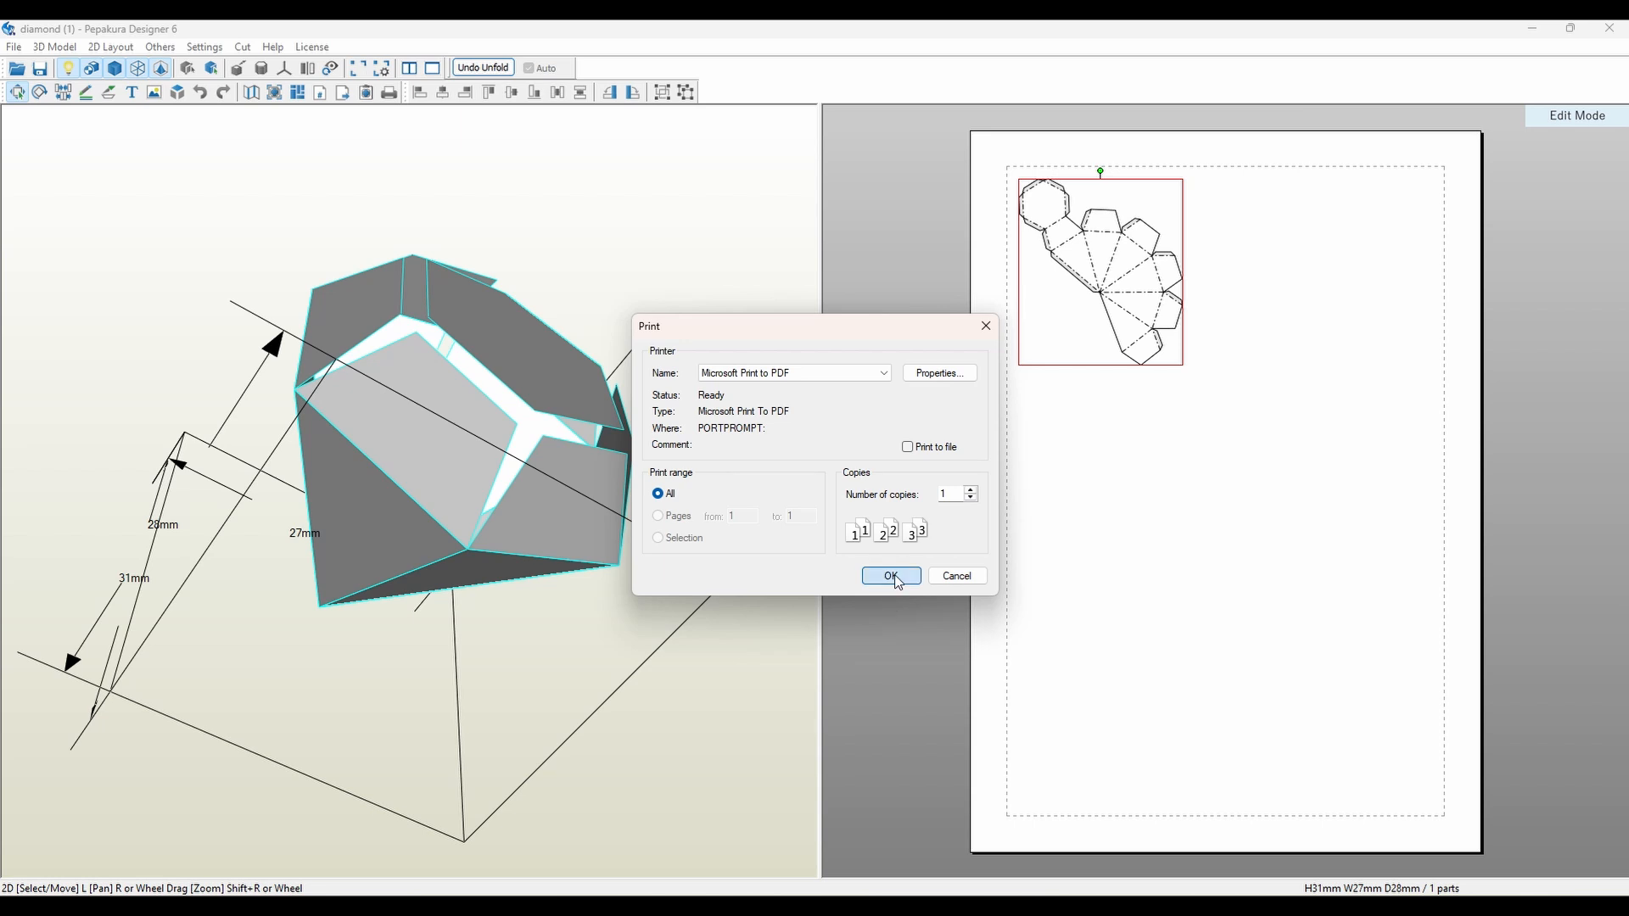
click(893, 577)
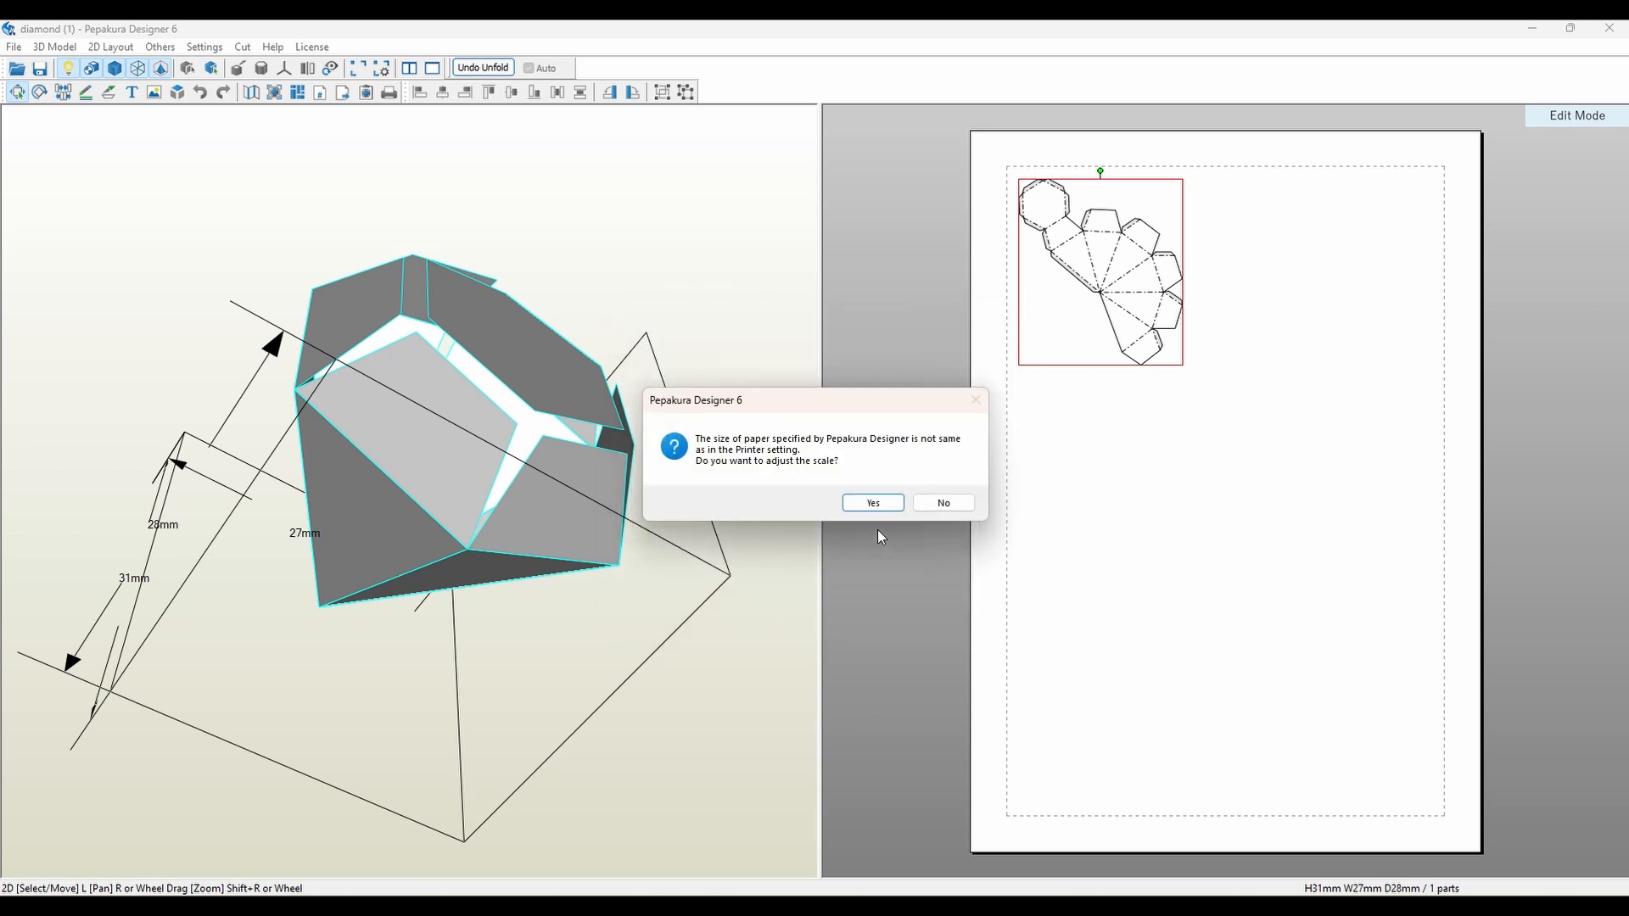
click(879, 506)
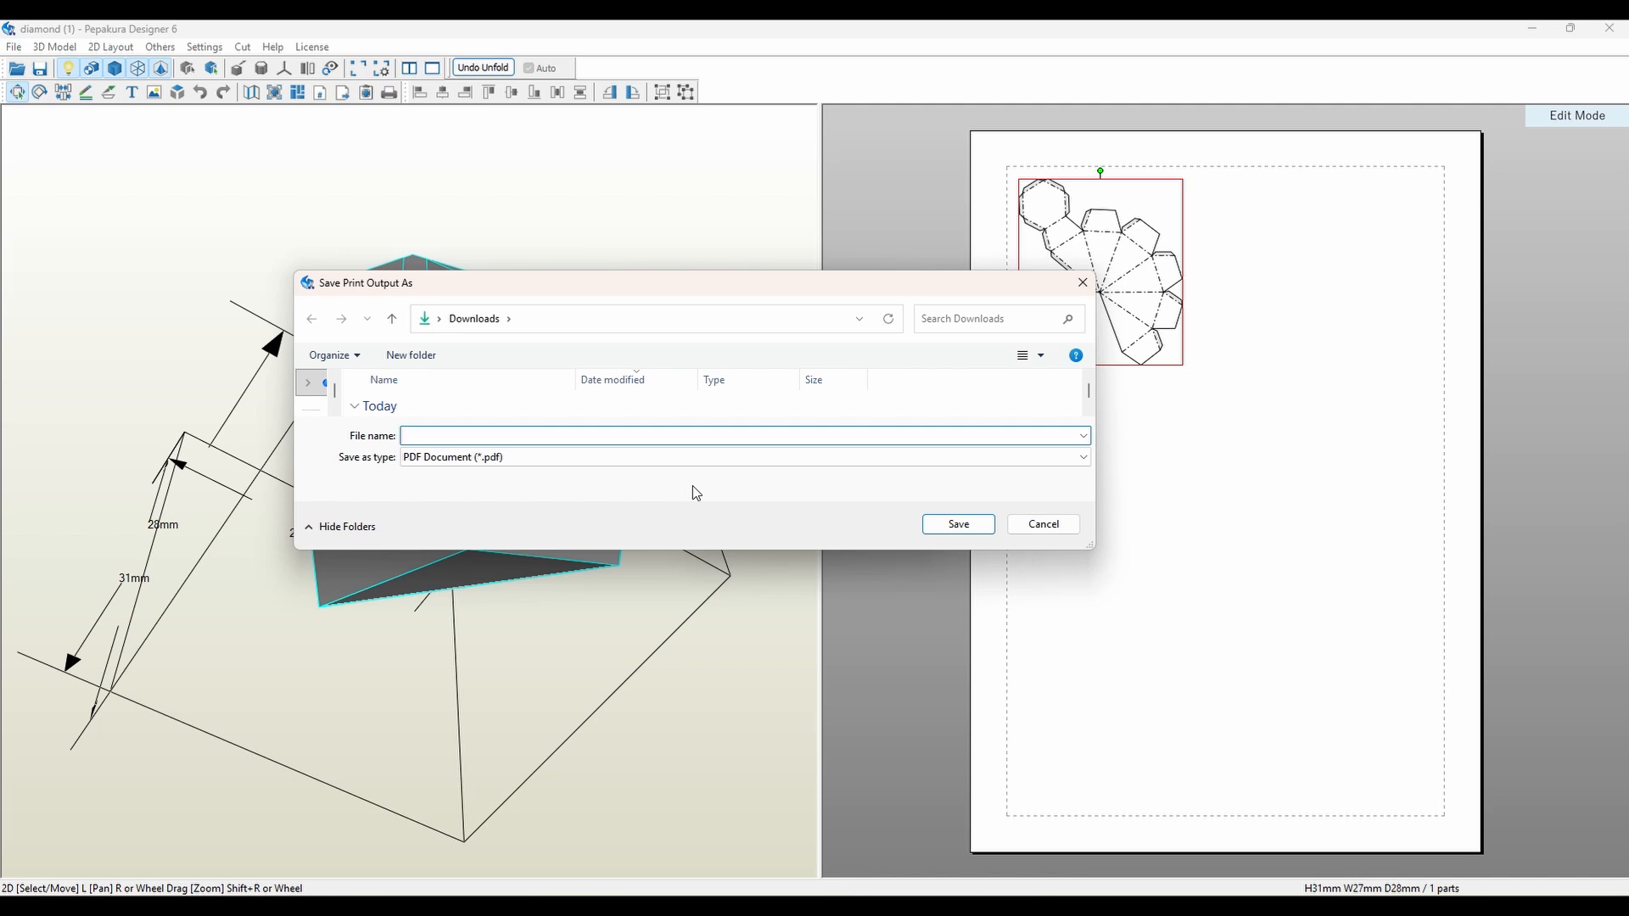
text(diamond3d)
key(Return)
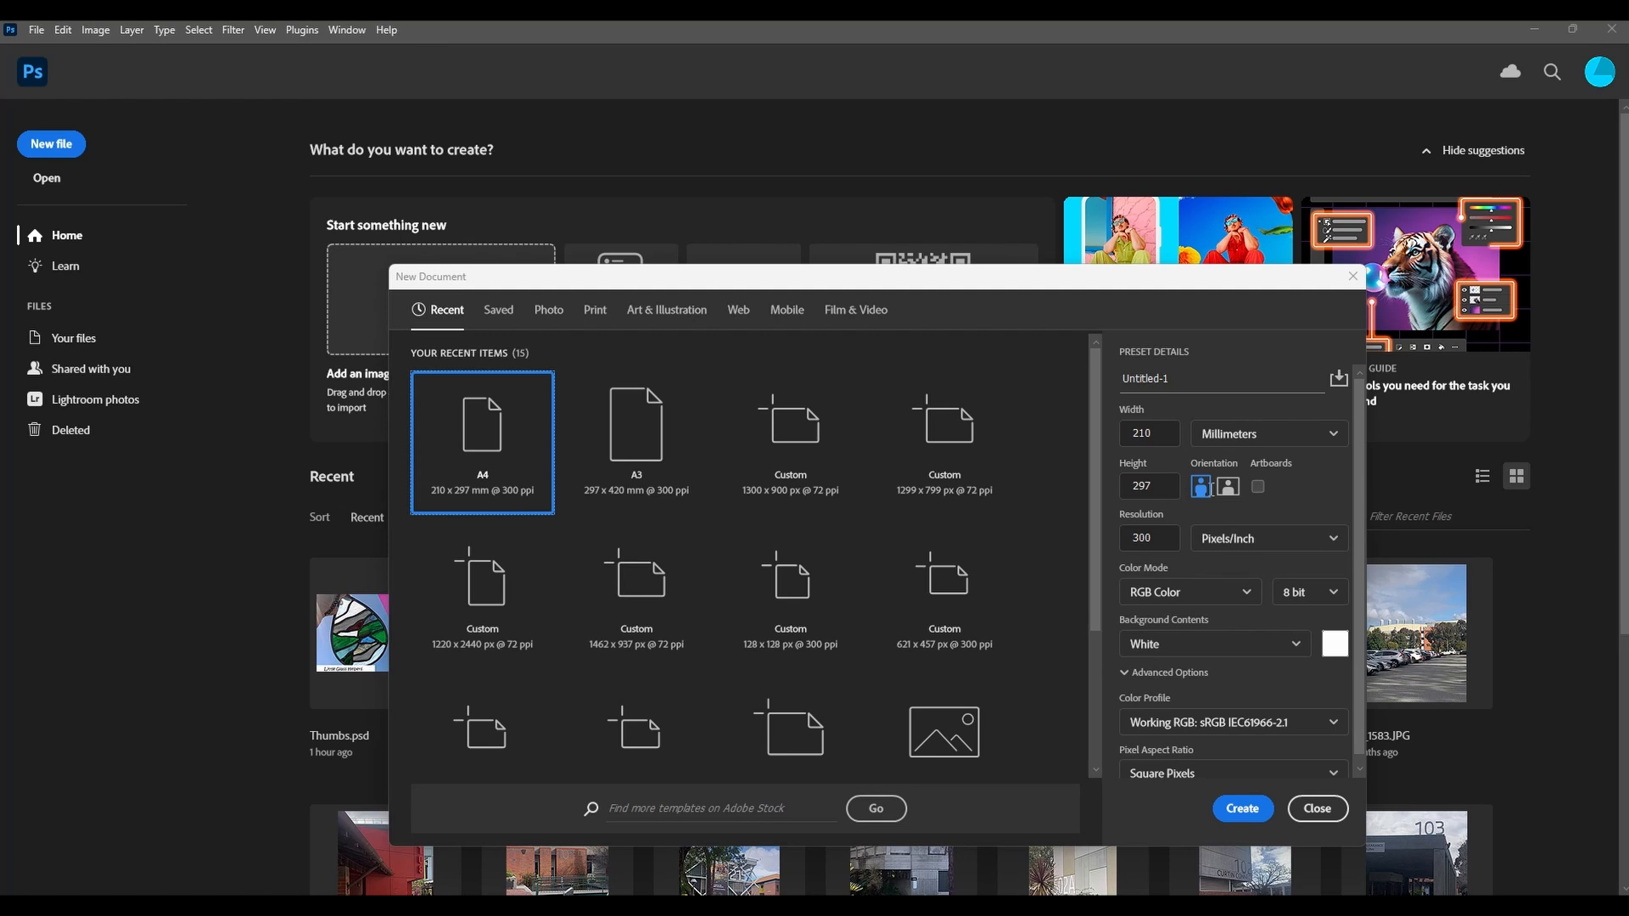
Create a portrait A4 document (210 x 297 mm, 300 ppi) in Photoshop and place the diamond3d PDF page as a smart object
click(1242, 809)
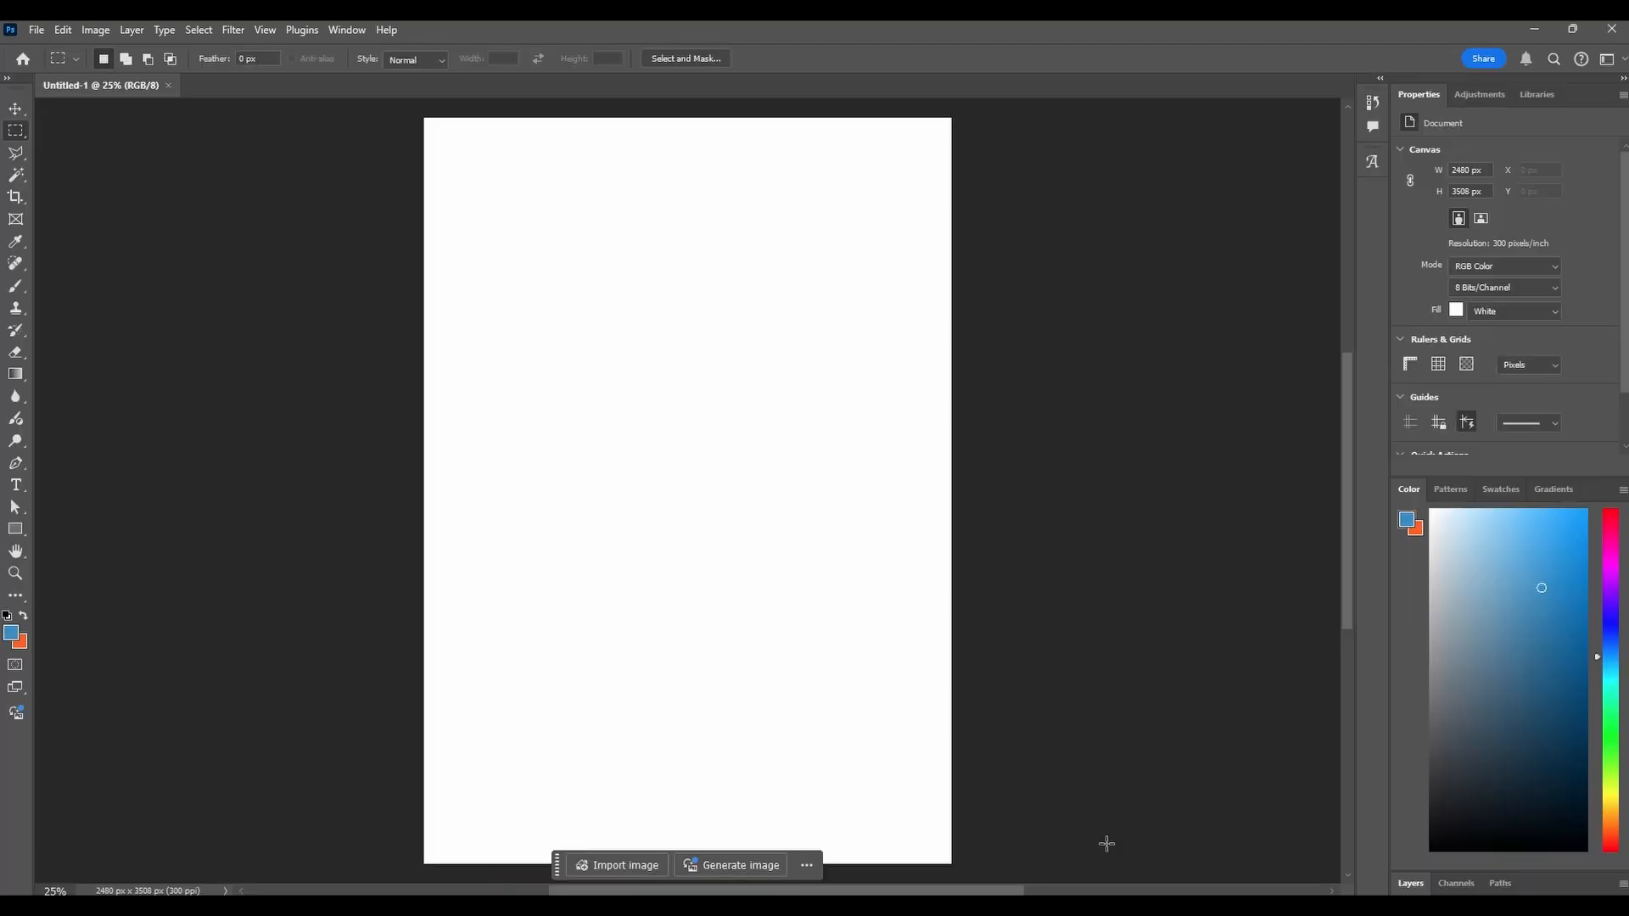
key(alt+Tab)
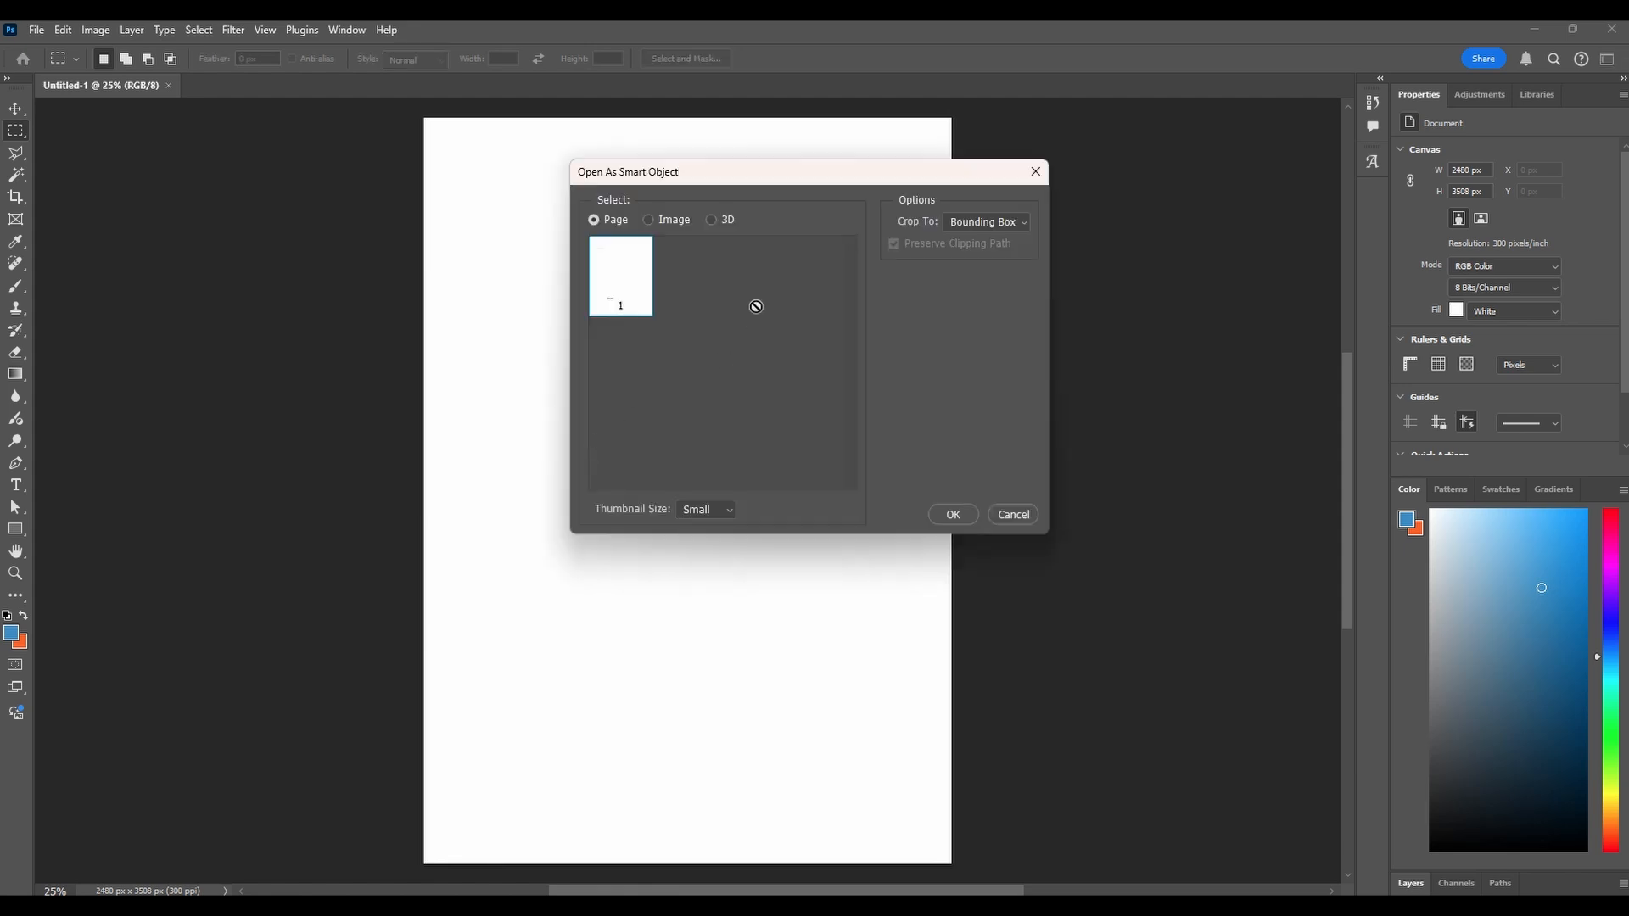
click(950, 511)
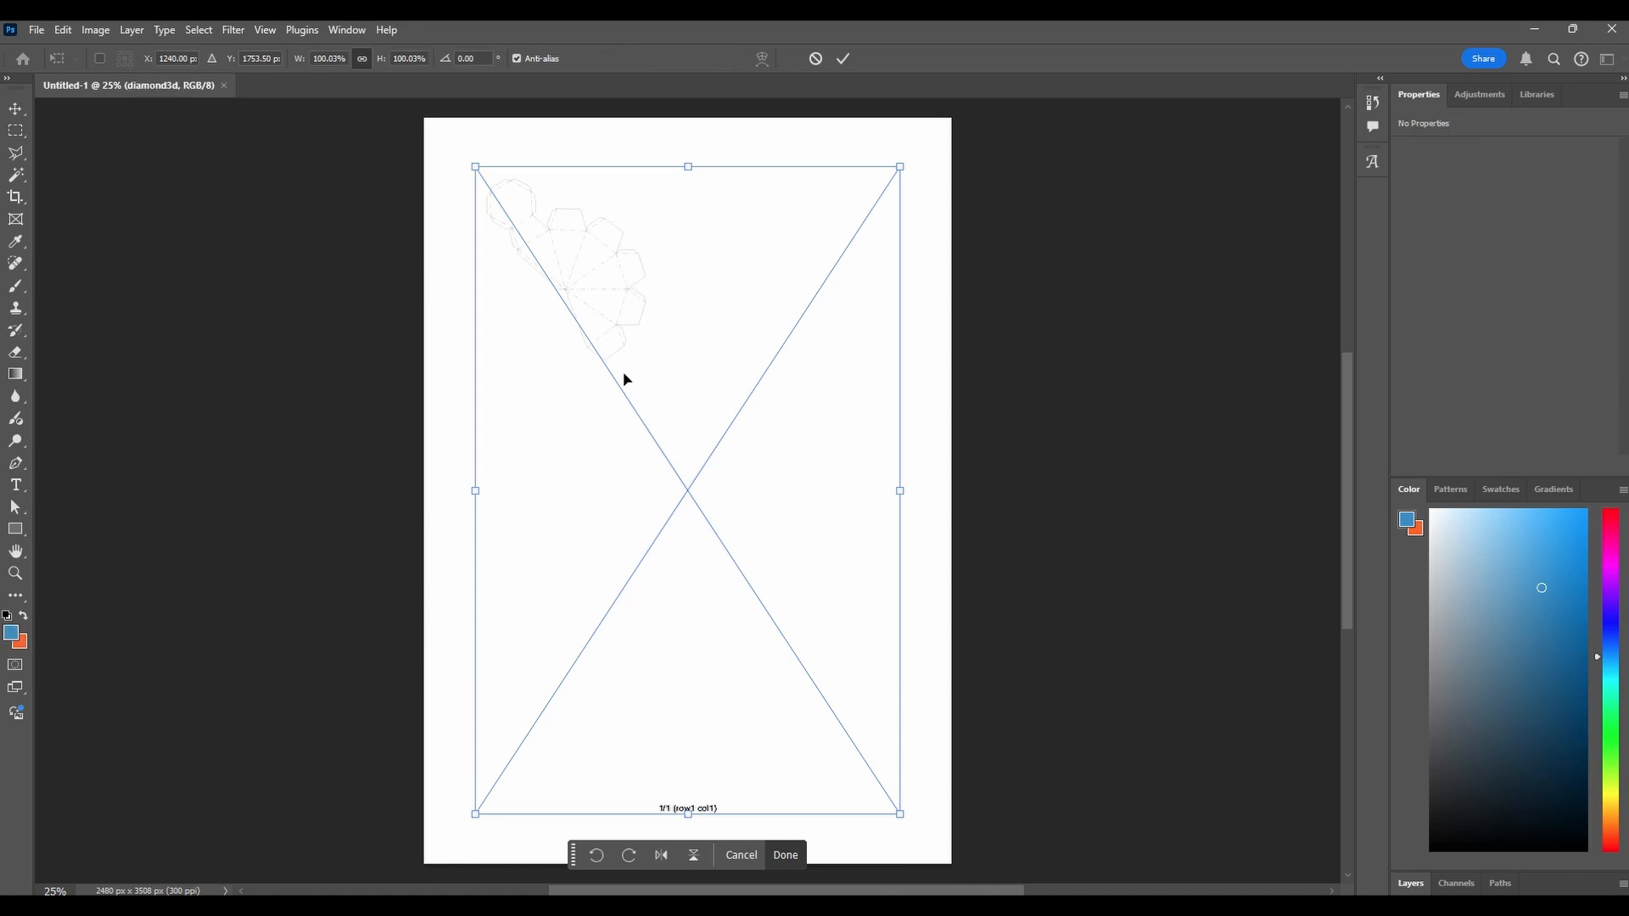
Enlarge the placed diamond3d object to about 5130 x 7790 px and position its net within the page, then commit
drag(900, 815, 1207, 861)
scroll(775, 262, up, 10)
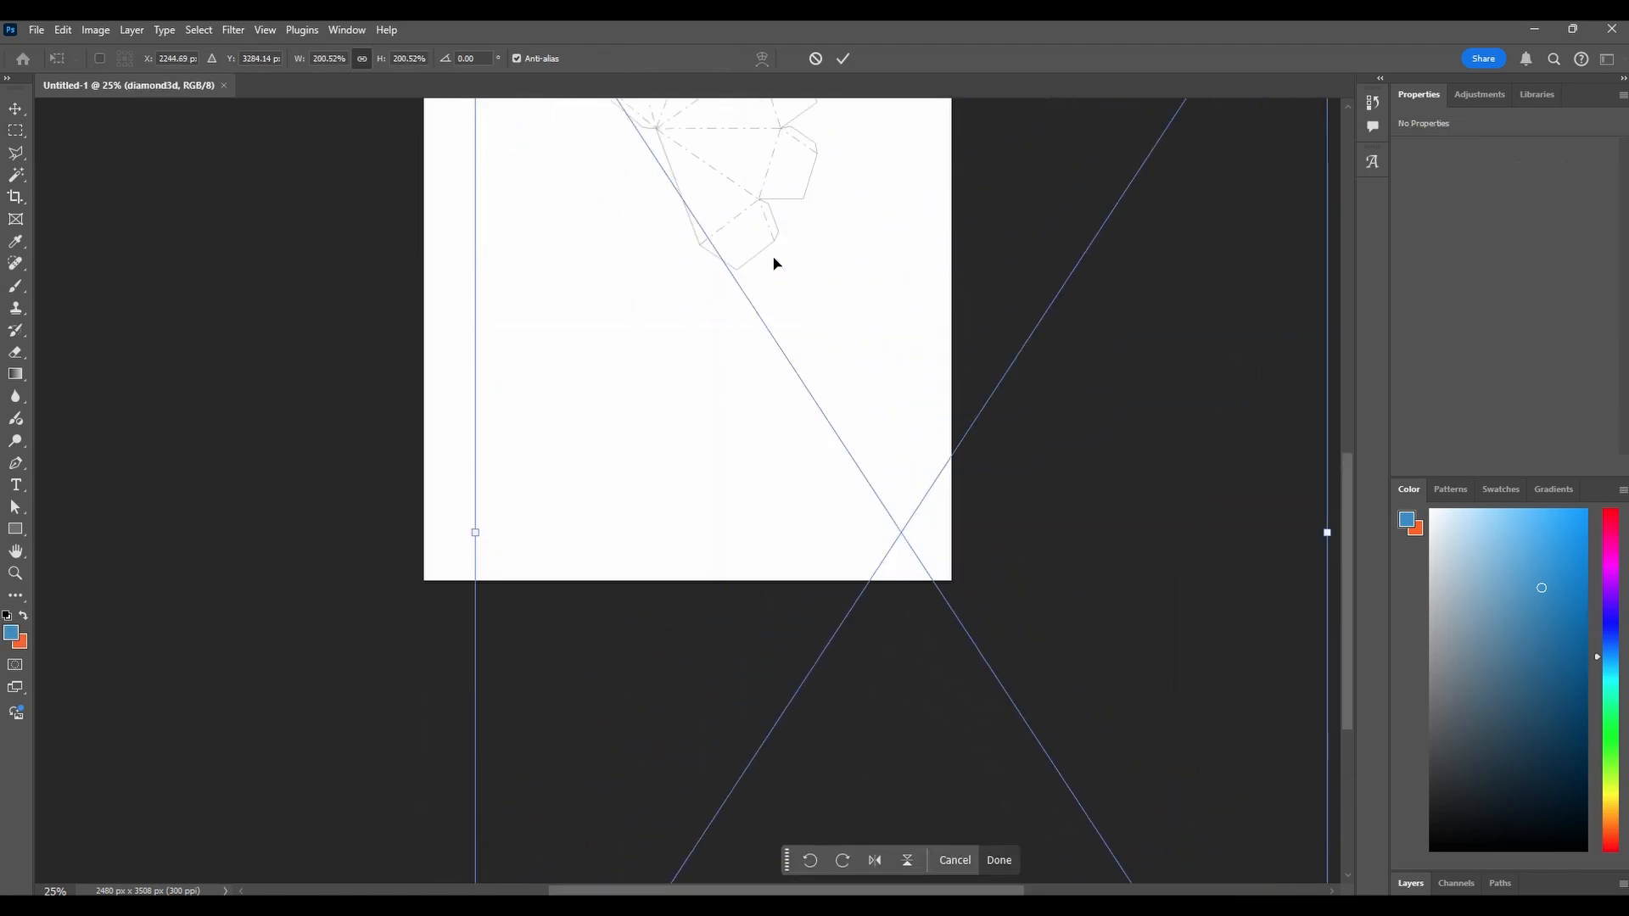
drag(746, 234, 779, 388)
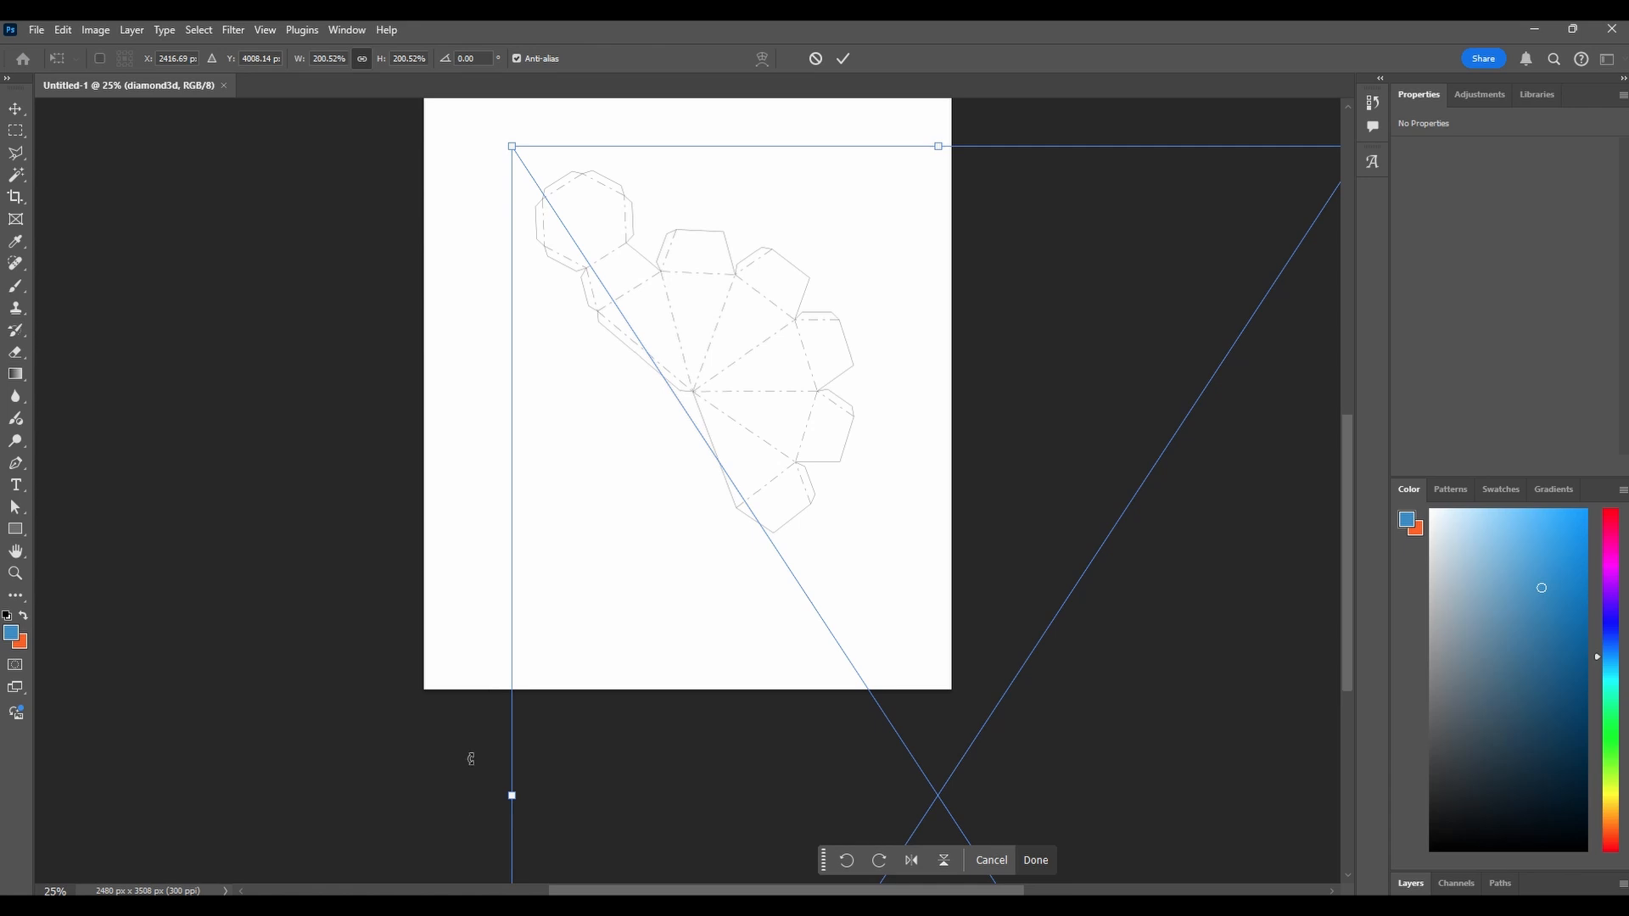
scroll(521, 333, up, 3)
drag(512, 311, 252, 24)
drag(545, 351, 704, 555)
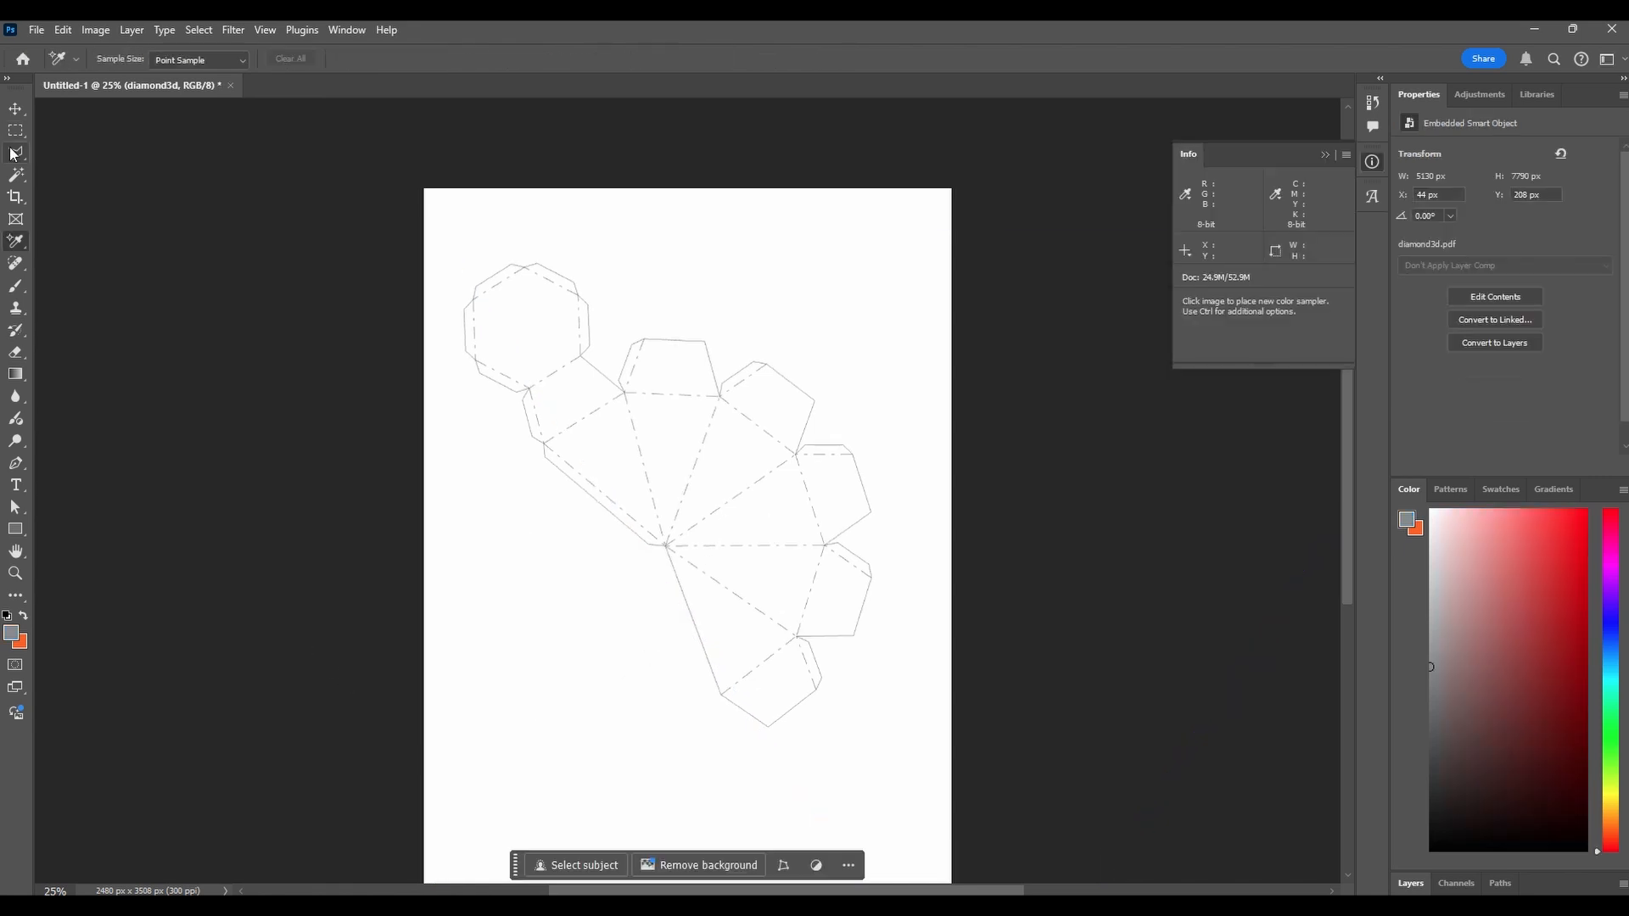
Measure two fold lines of the net, from the tab corners to the central point, with the Ruler tool
right_click(16, 241)
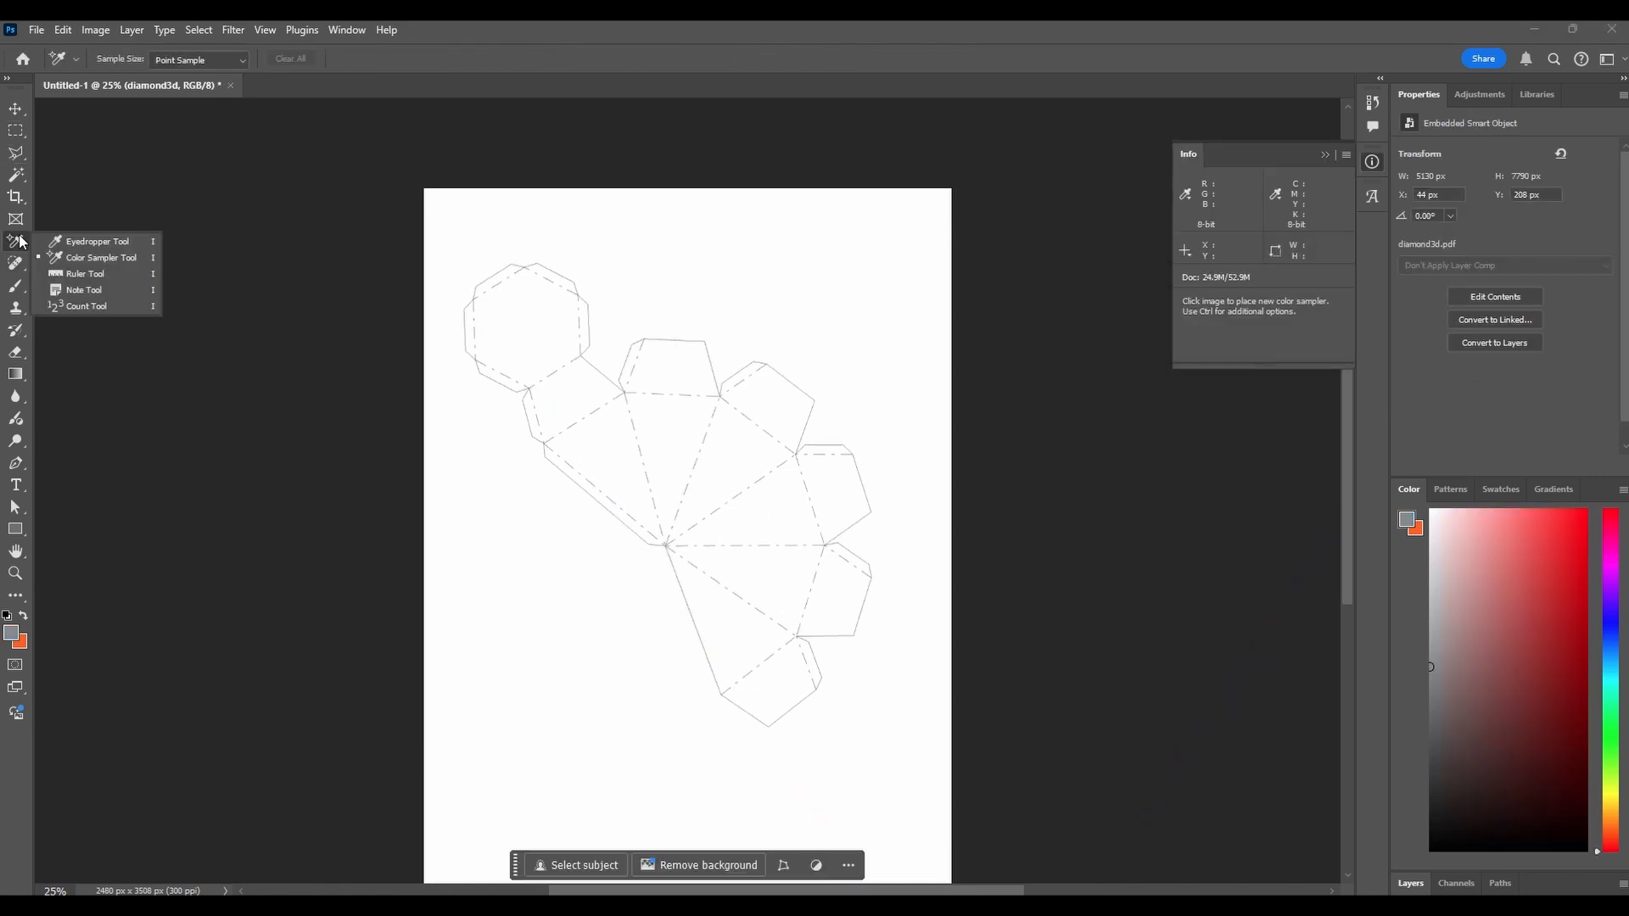
click(93, 273)
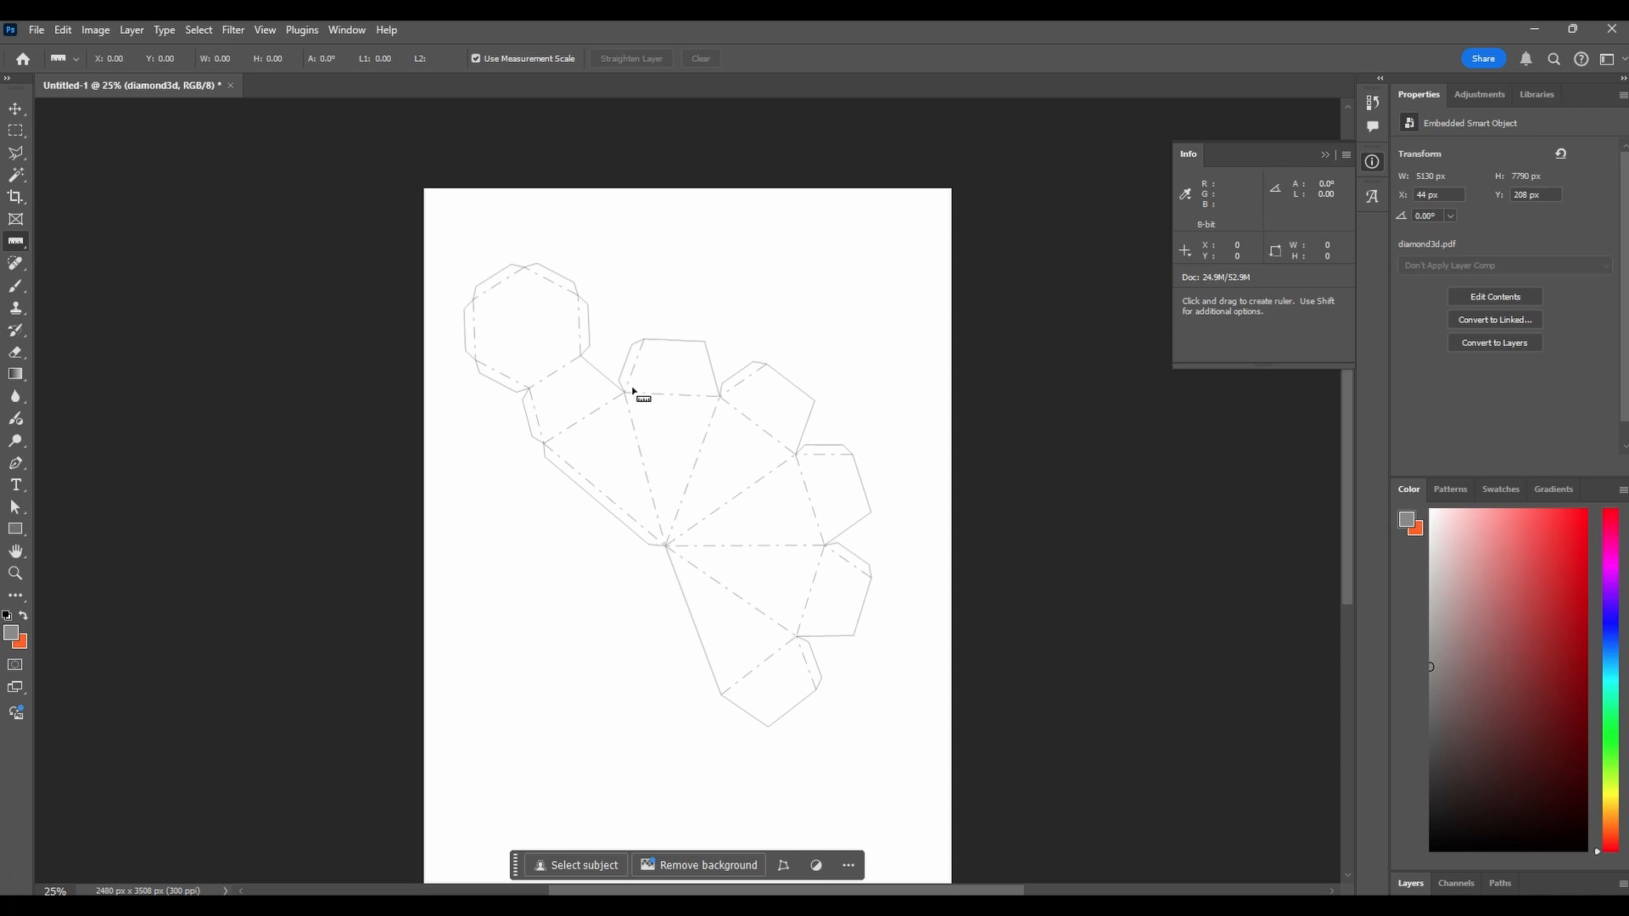
drag(624, 394, 669, 549)
drag(719, 396, 666, 546)
Show the rulers in centimetres and measure the fold line running from the first large tab's corner to the central point
click(303, 29)
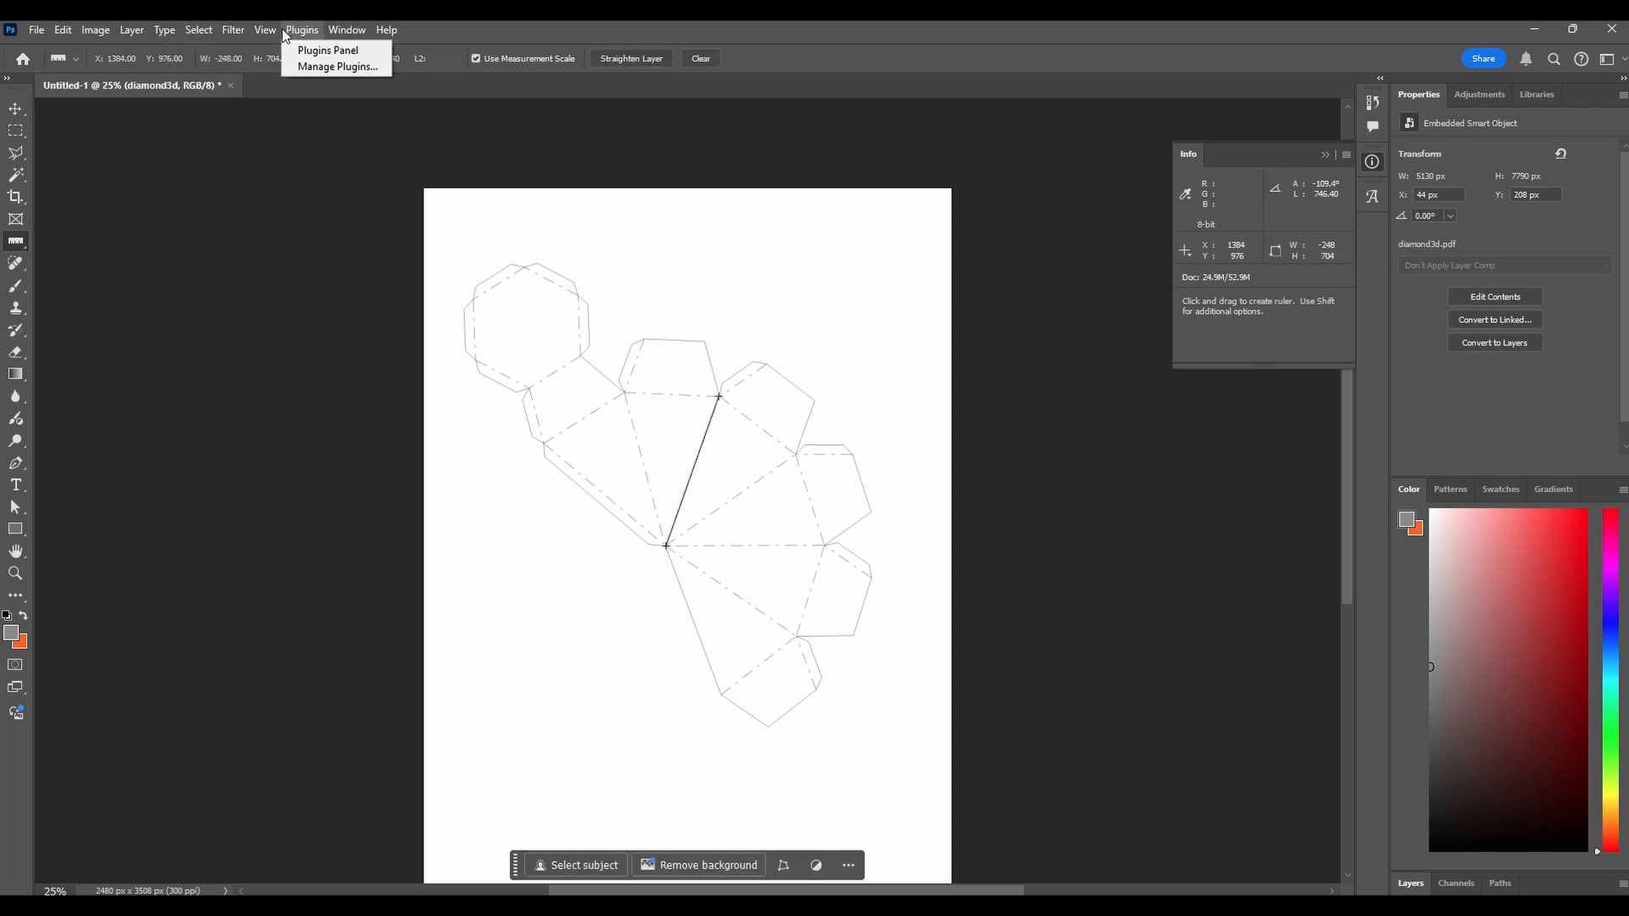
mouse_move(265, 30)
click(310, 412)
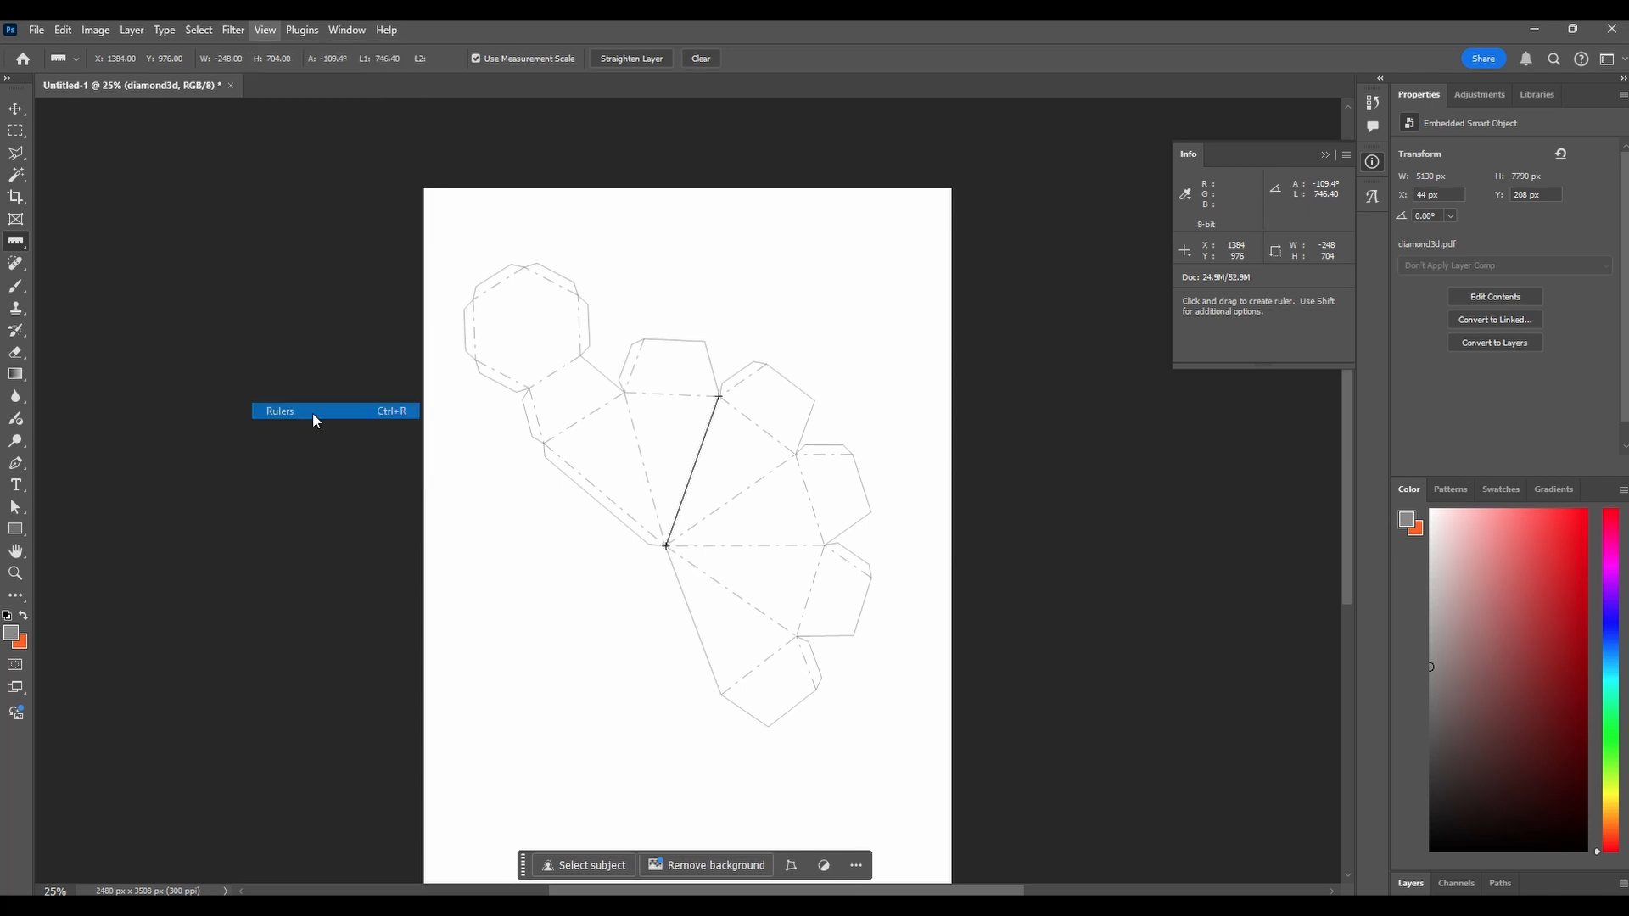
right_click(497, 108)
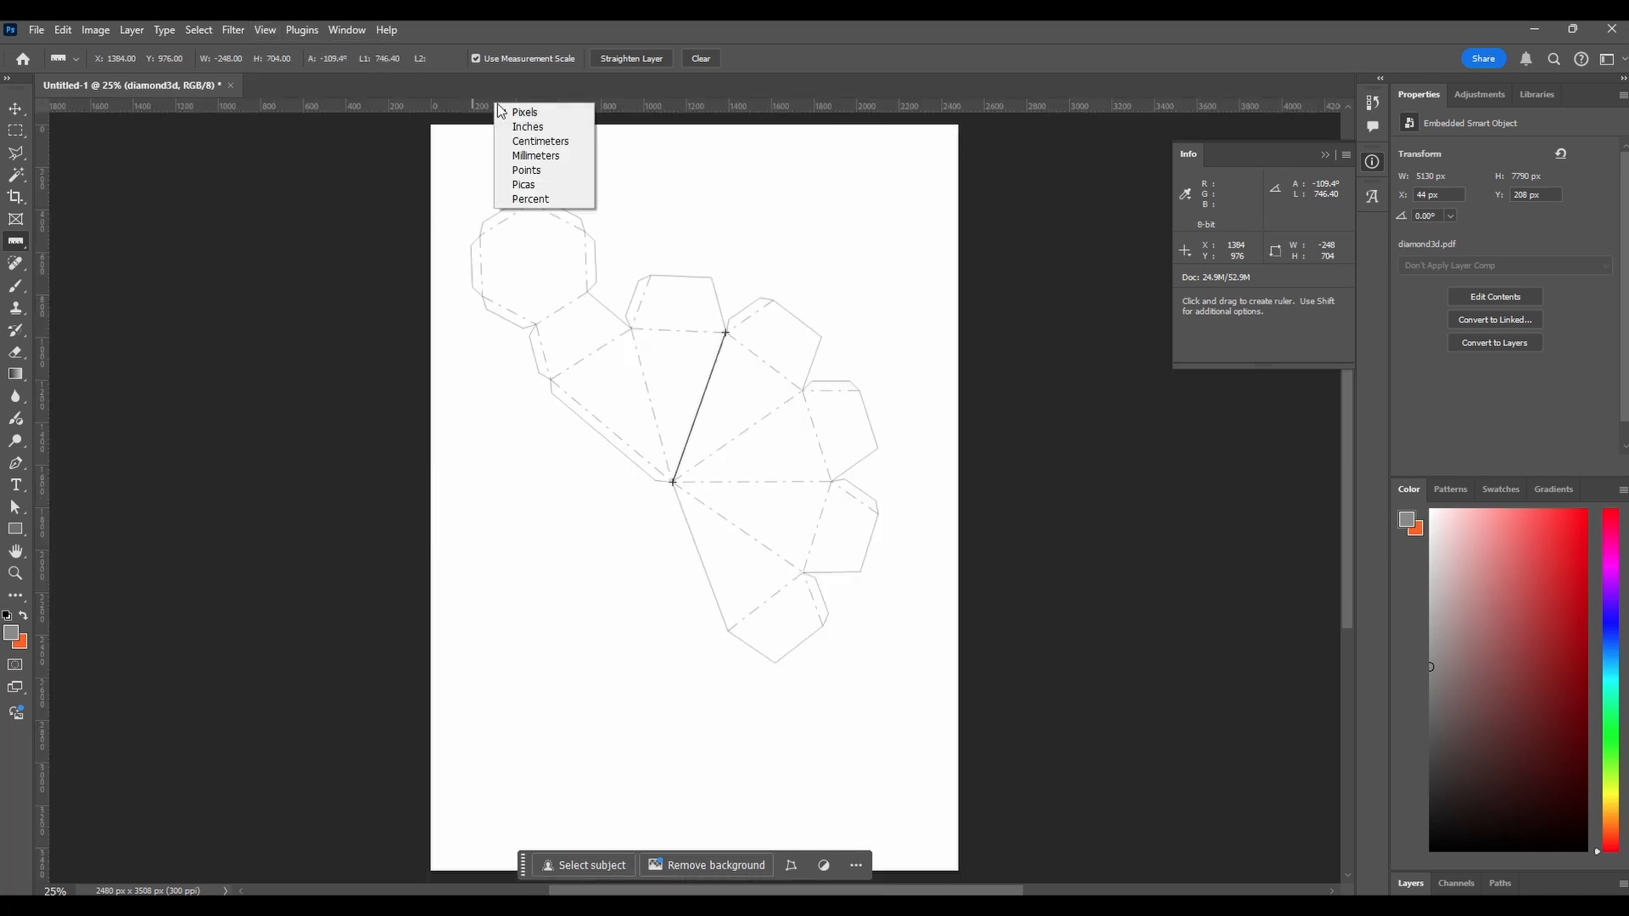
click(541, 141)
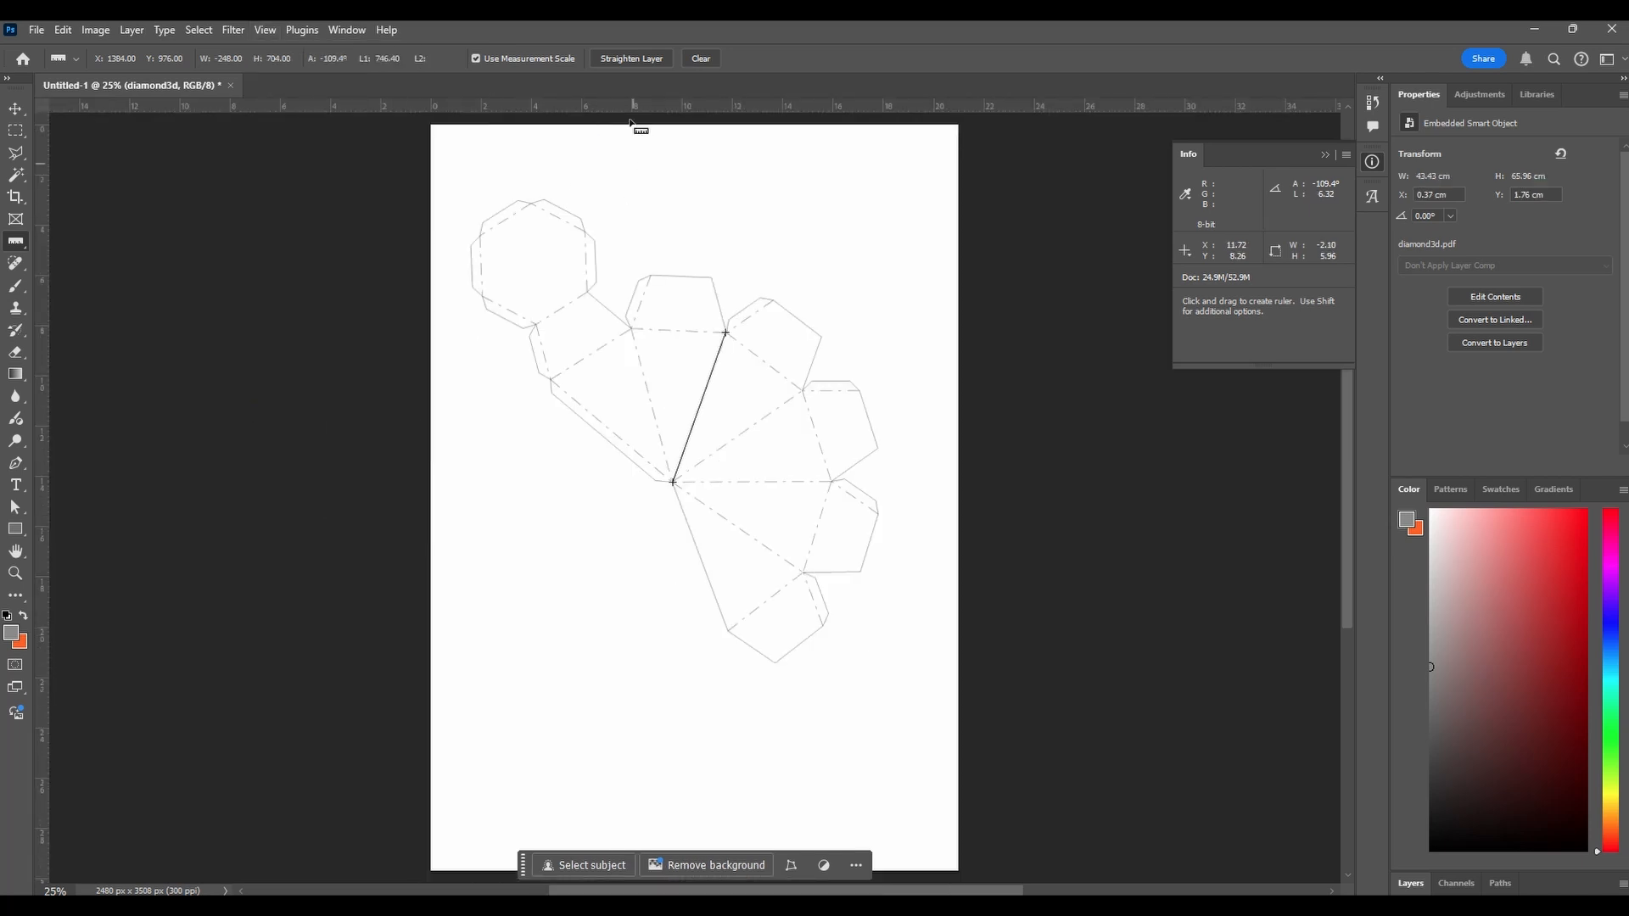
drag(630, 328, 672, 486)
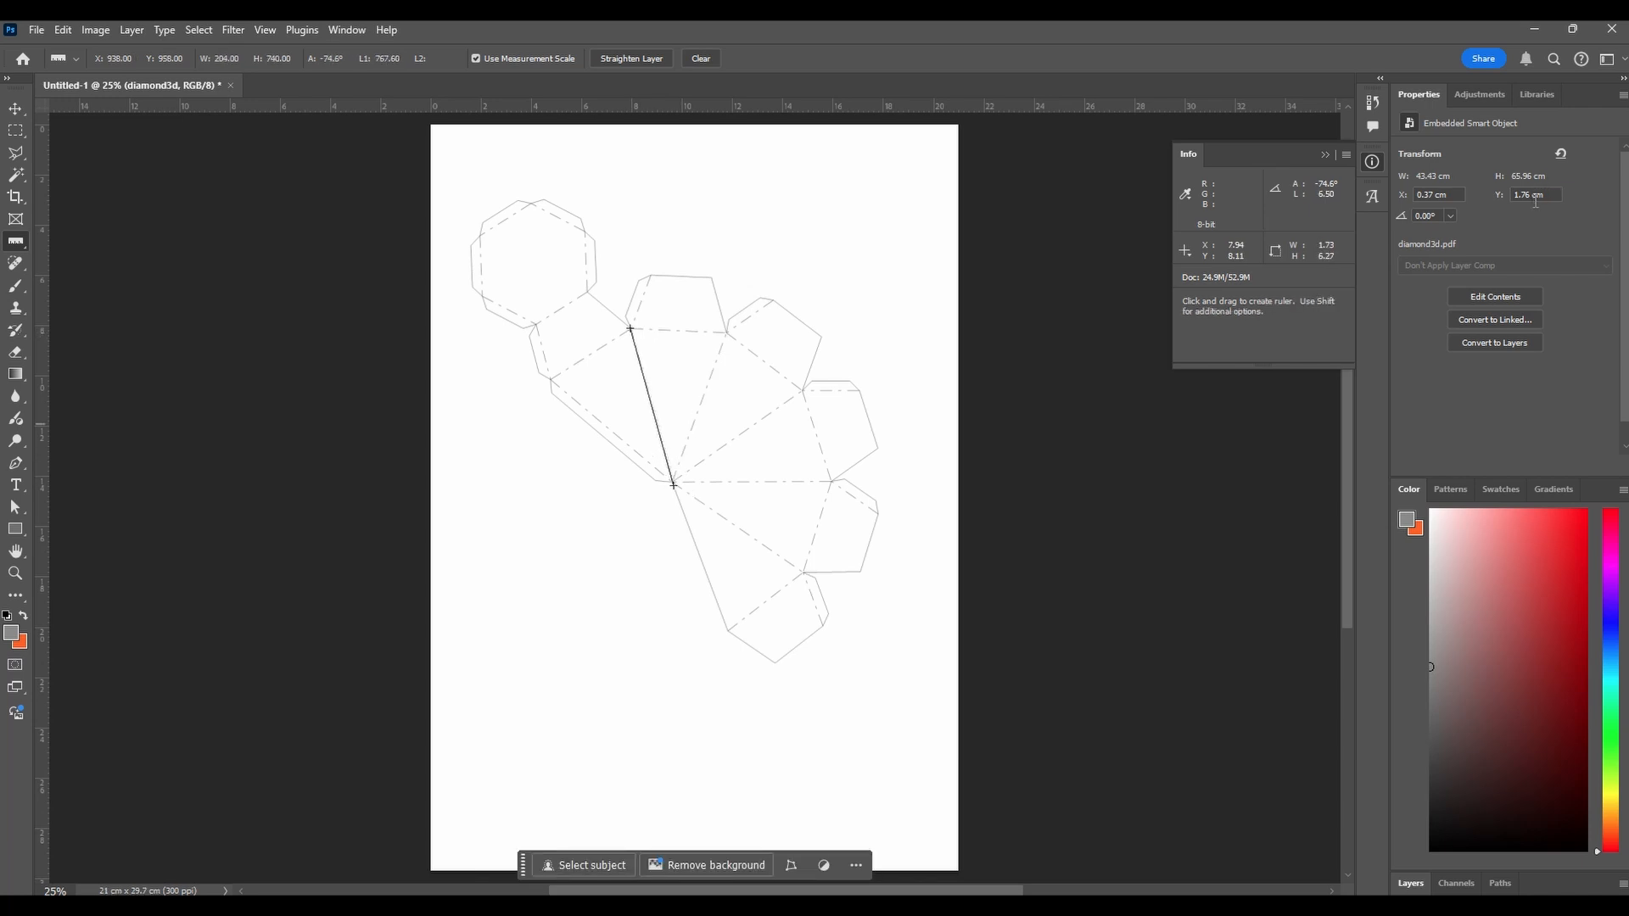
Enlarge the diamond3d smart object proportionally to about 438.6% of its original size
click(15, 108)
drag(440, 168, 334, 69)
drag(630, 318, 735, 481)
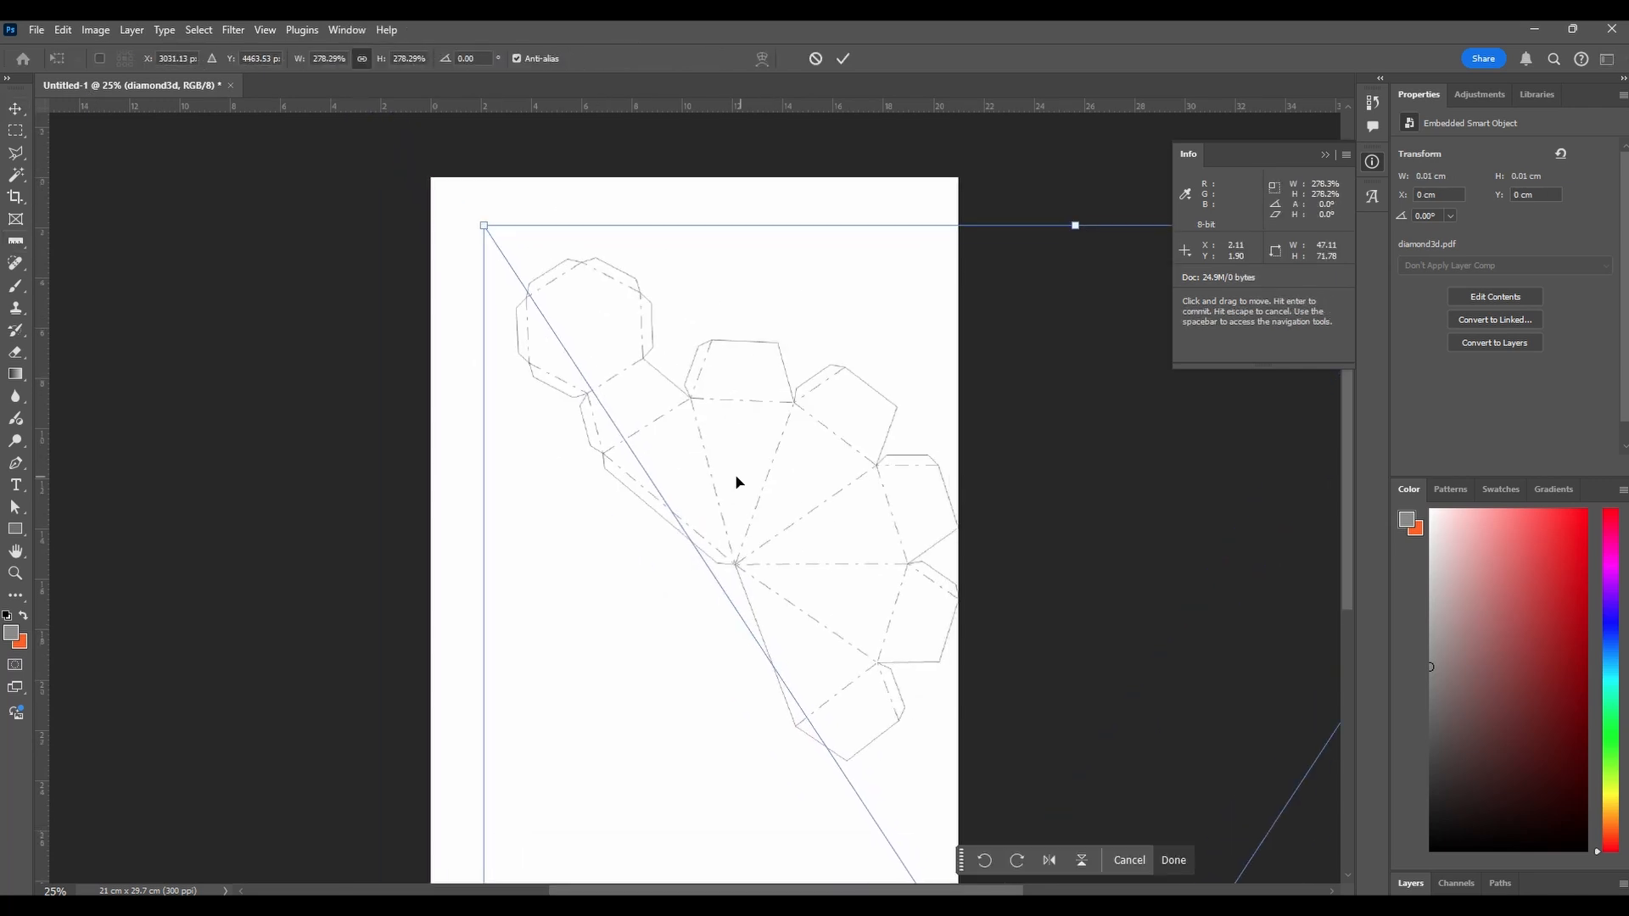
scroll(742, 659, down, 2)
scroll(742, 659, down, 10)
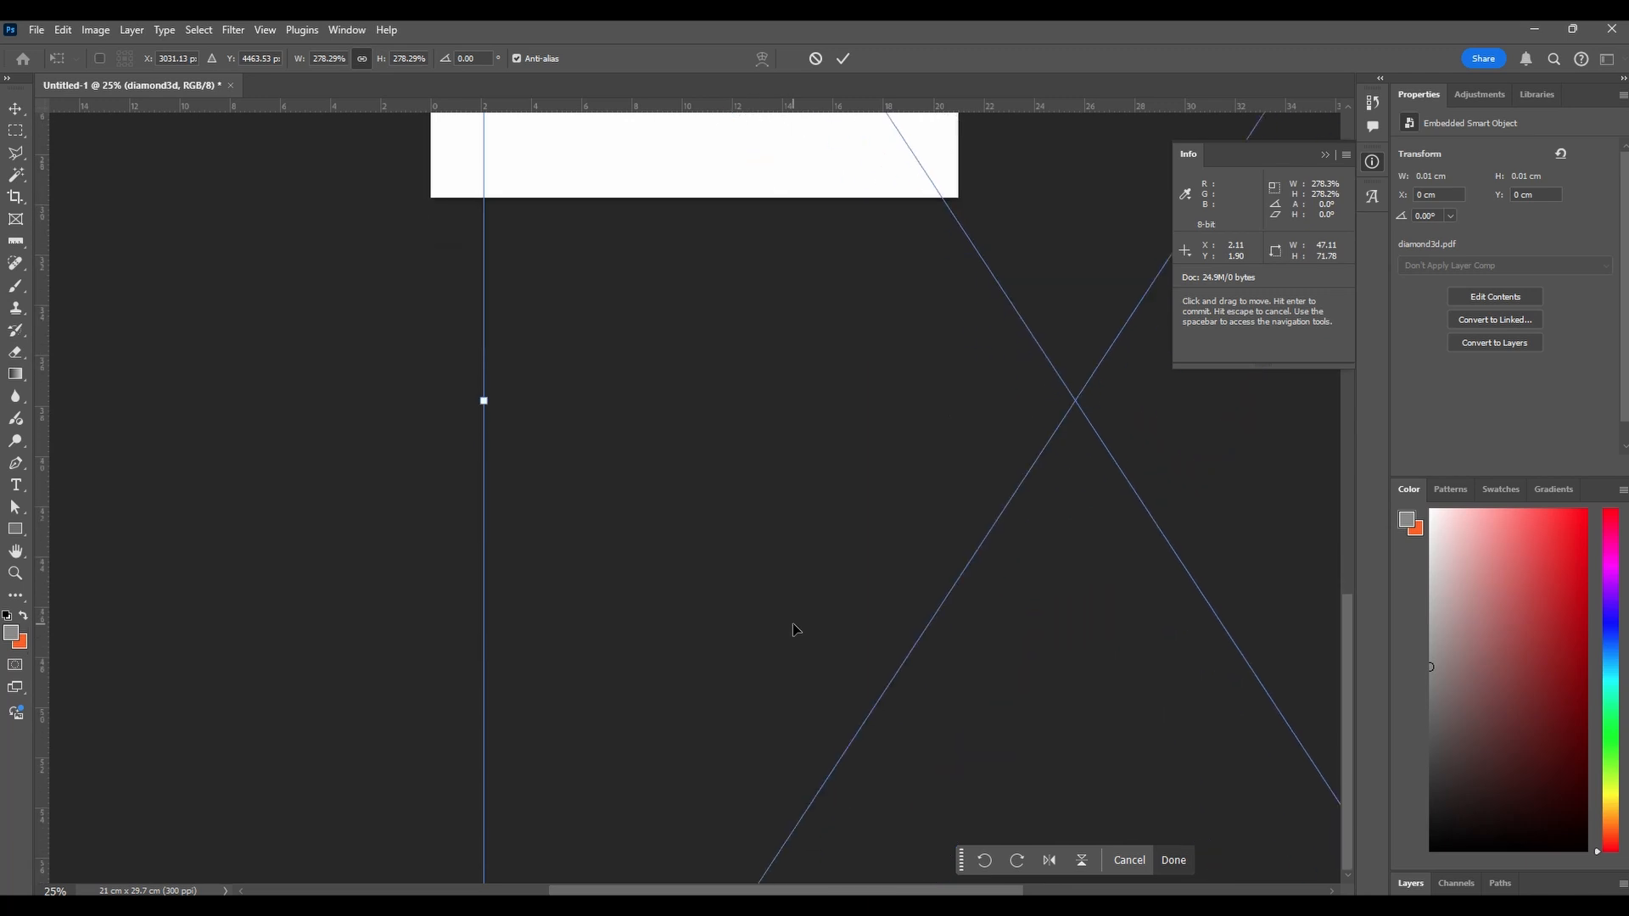
alt+scroll(975, 664, down, 5)
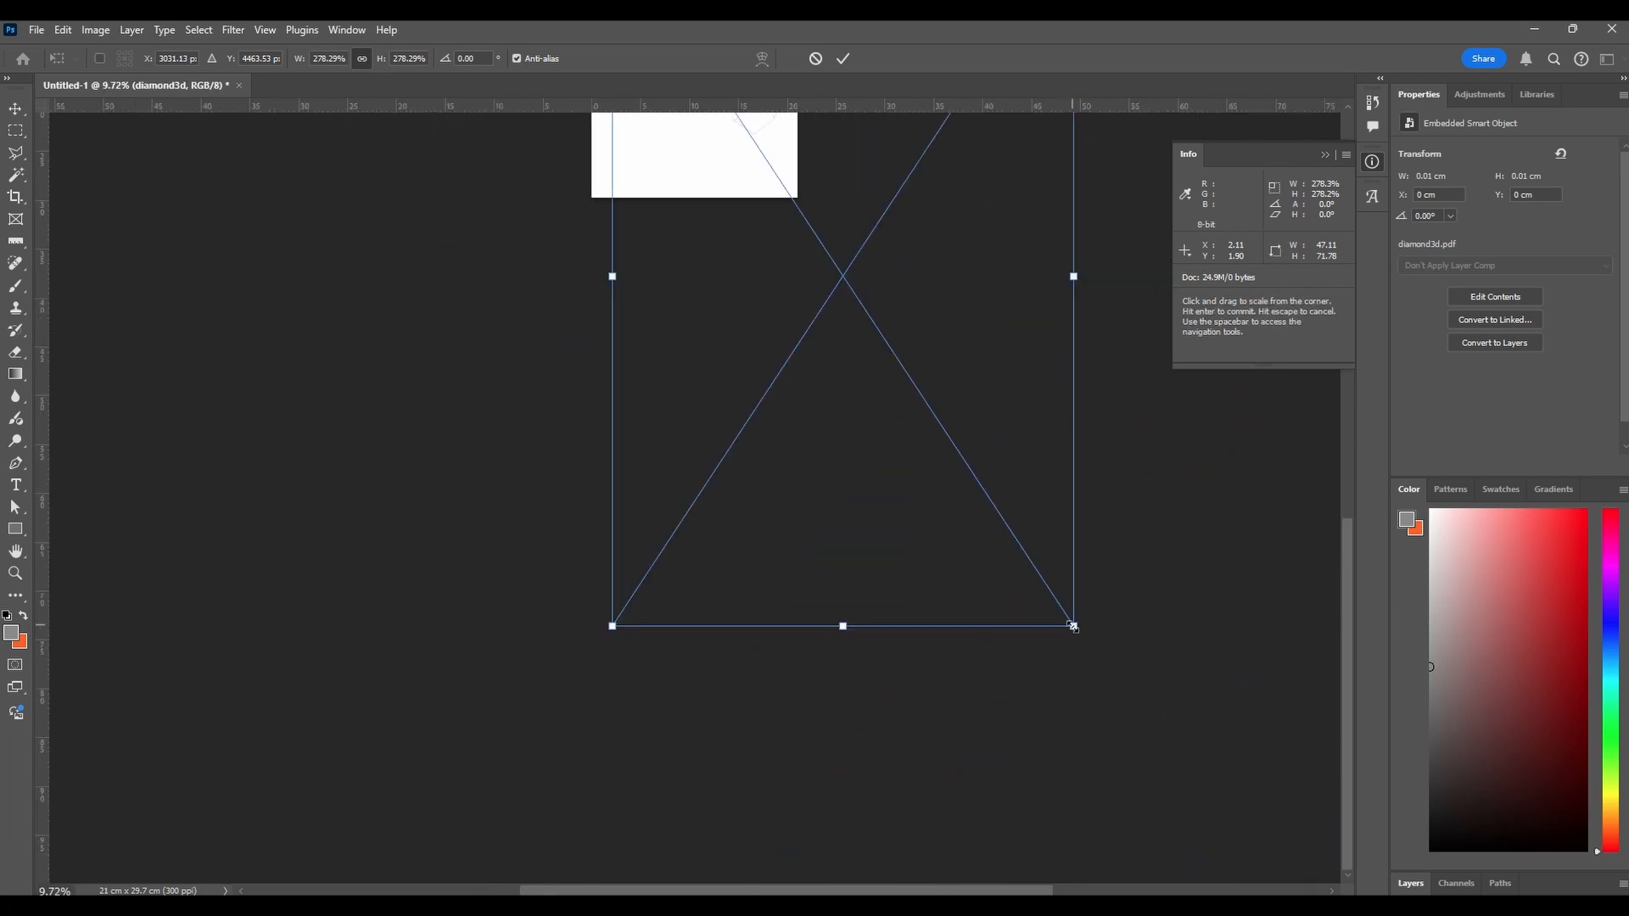
drag(1074, 626, 1419, 881)
Rotate the enlarged diamond3d net to about -0.26° and commit the transformation
scroll(422, 148, up, 2)
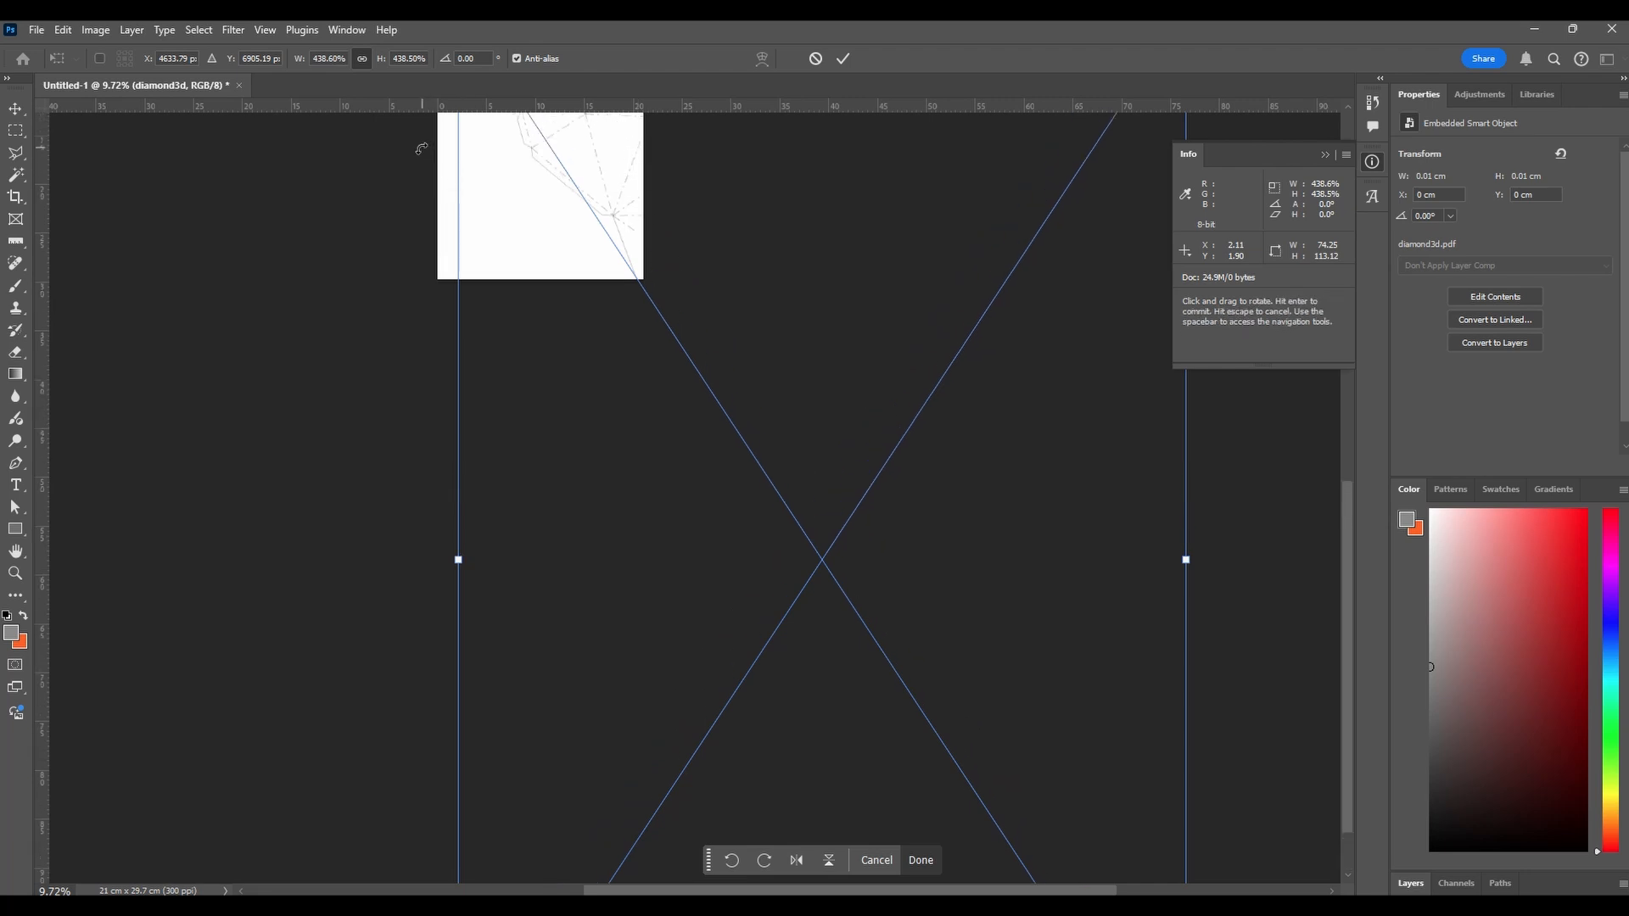
scroll(422, 148, up, 3)
shift+scroll(411, 273, left, 2)
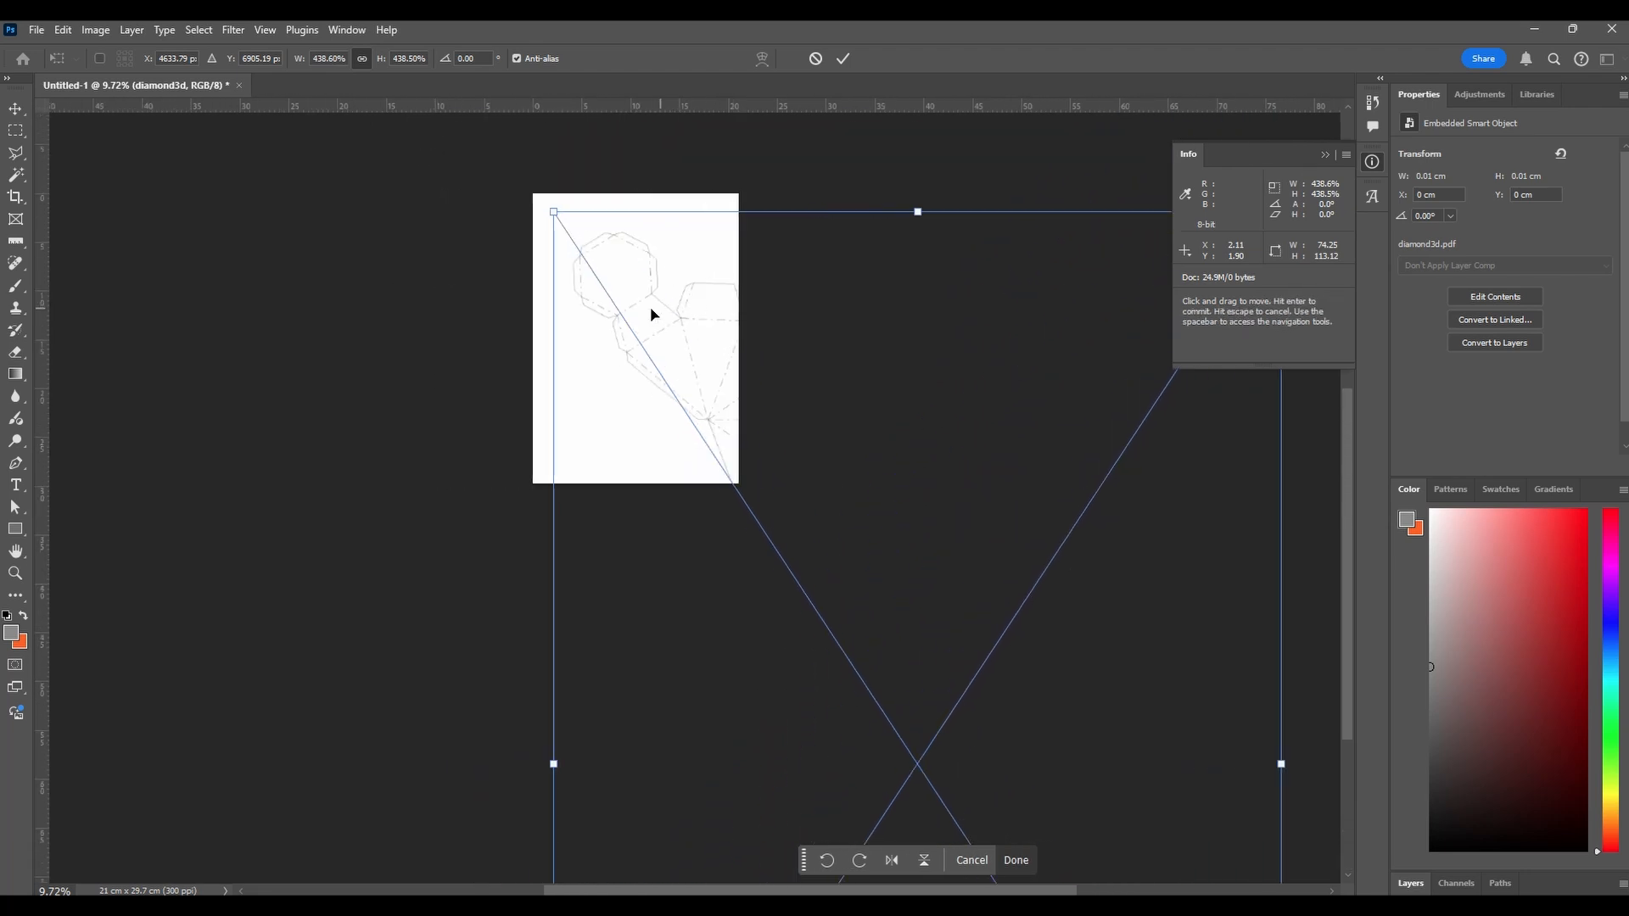
alt+scroll(651, 315, up, 3)
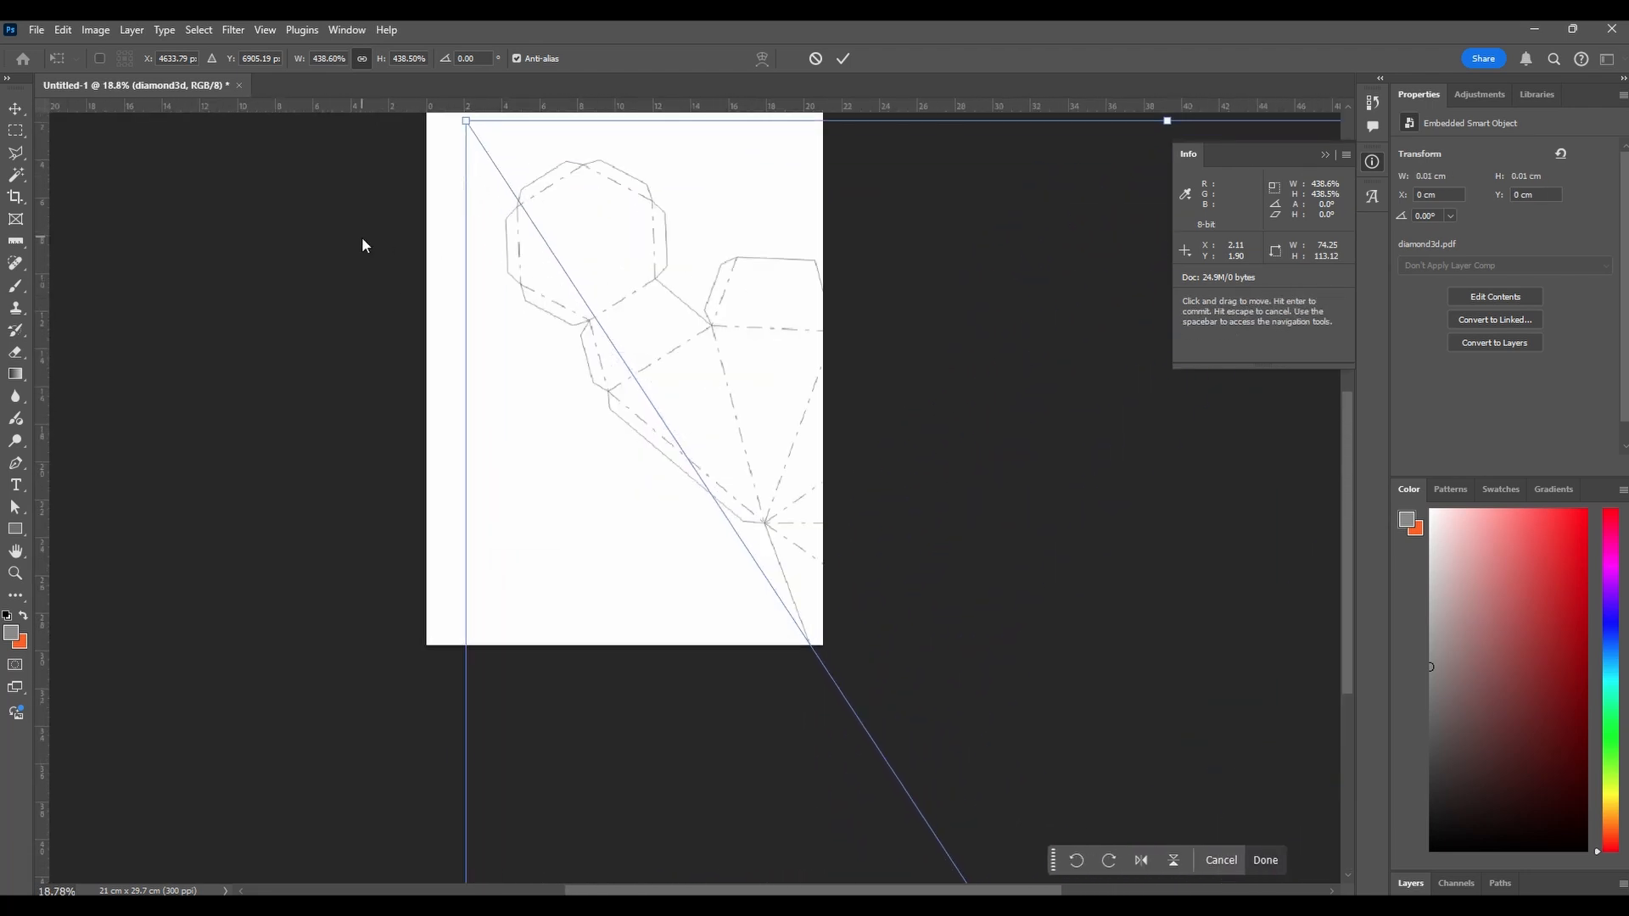
drag(374, 353, 384, 341)
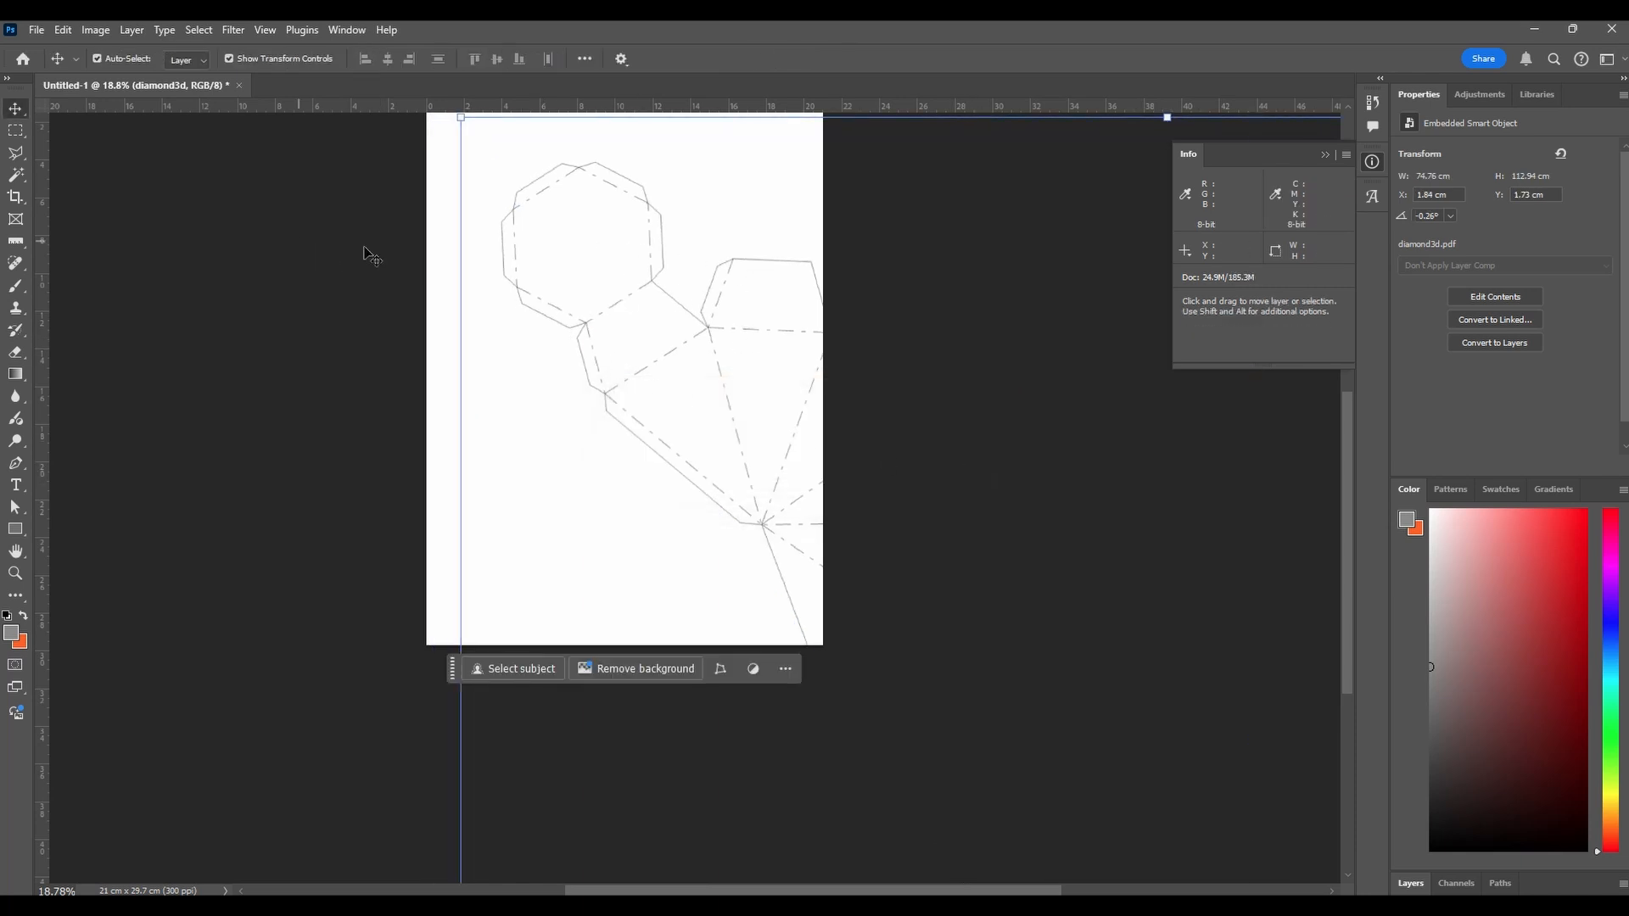
Shift the net slightly left on the page and measure the fold line from the first large tab's corner to the central point
drag(588, 269, 546, 277)
click(262, 323)
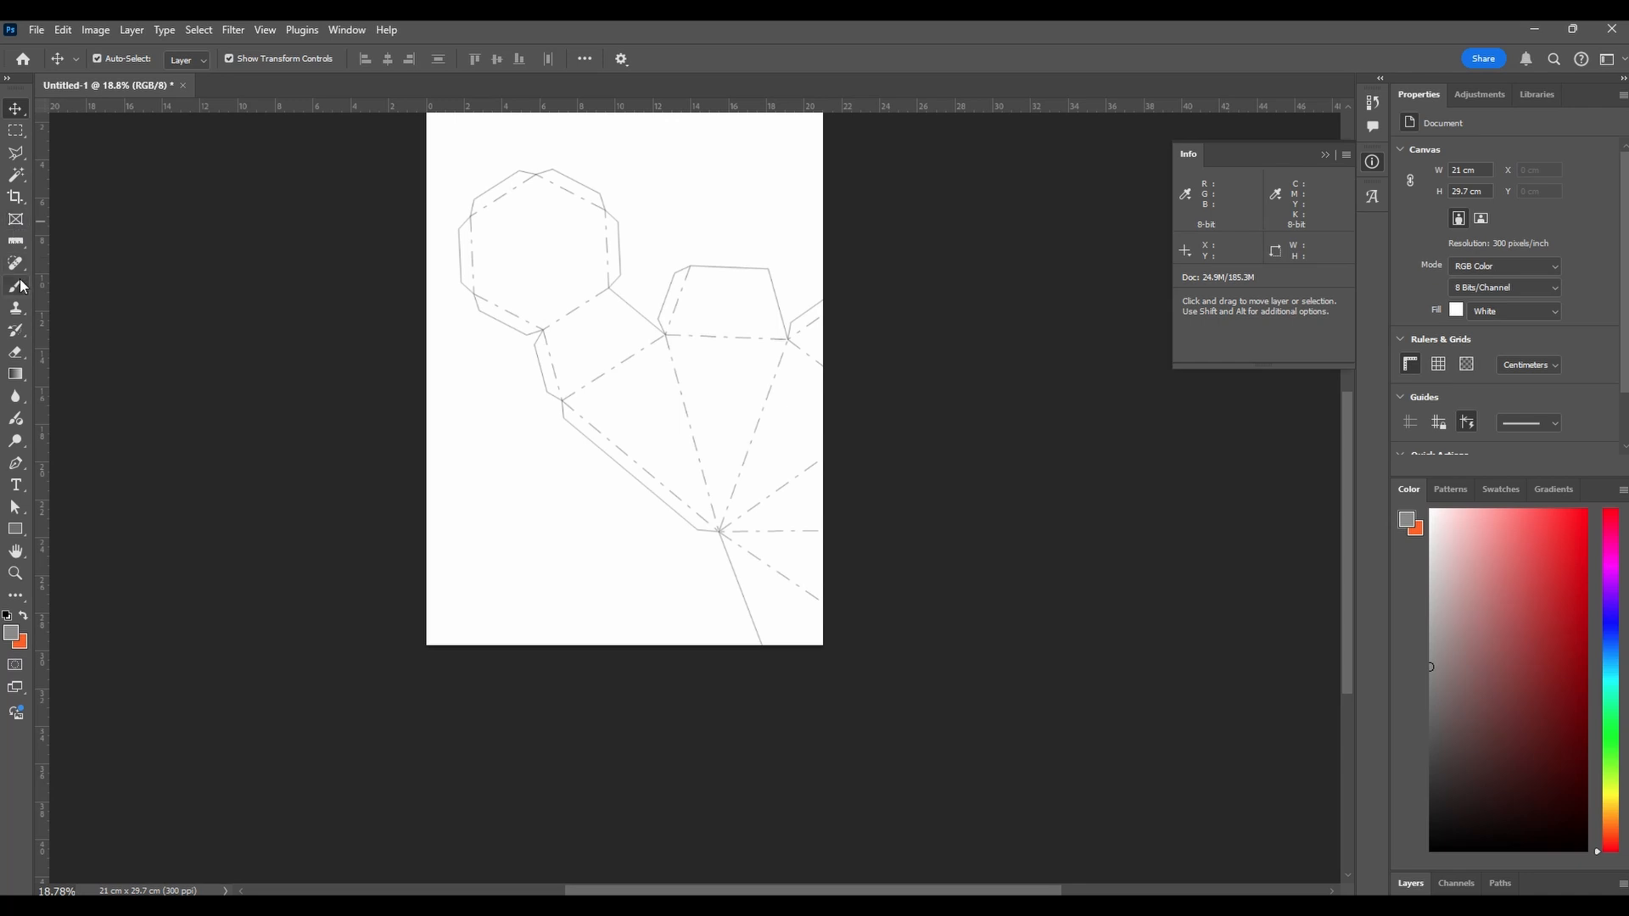
click(15, 241)
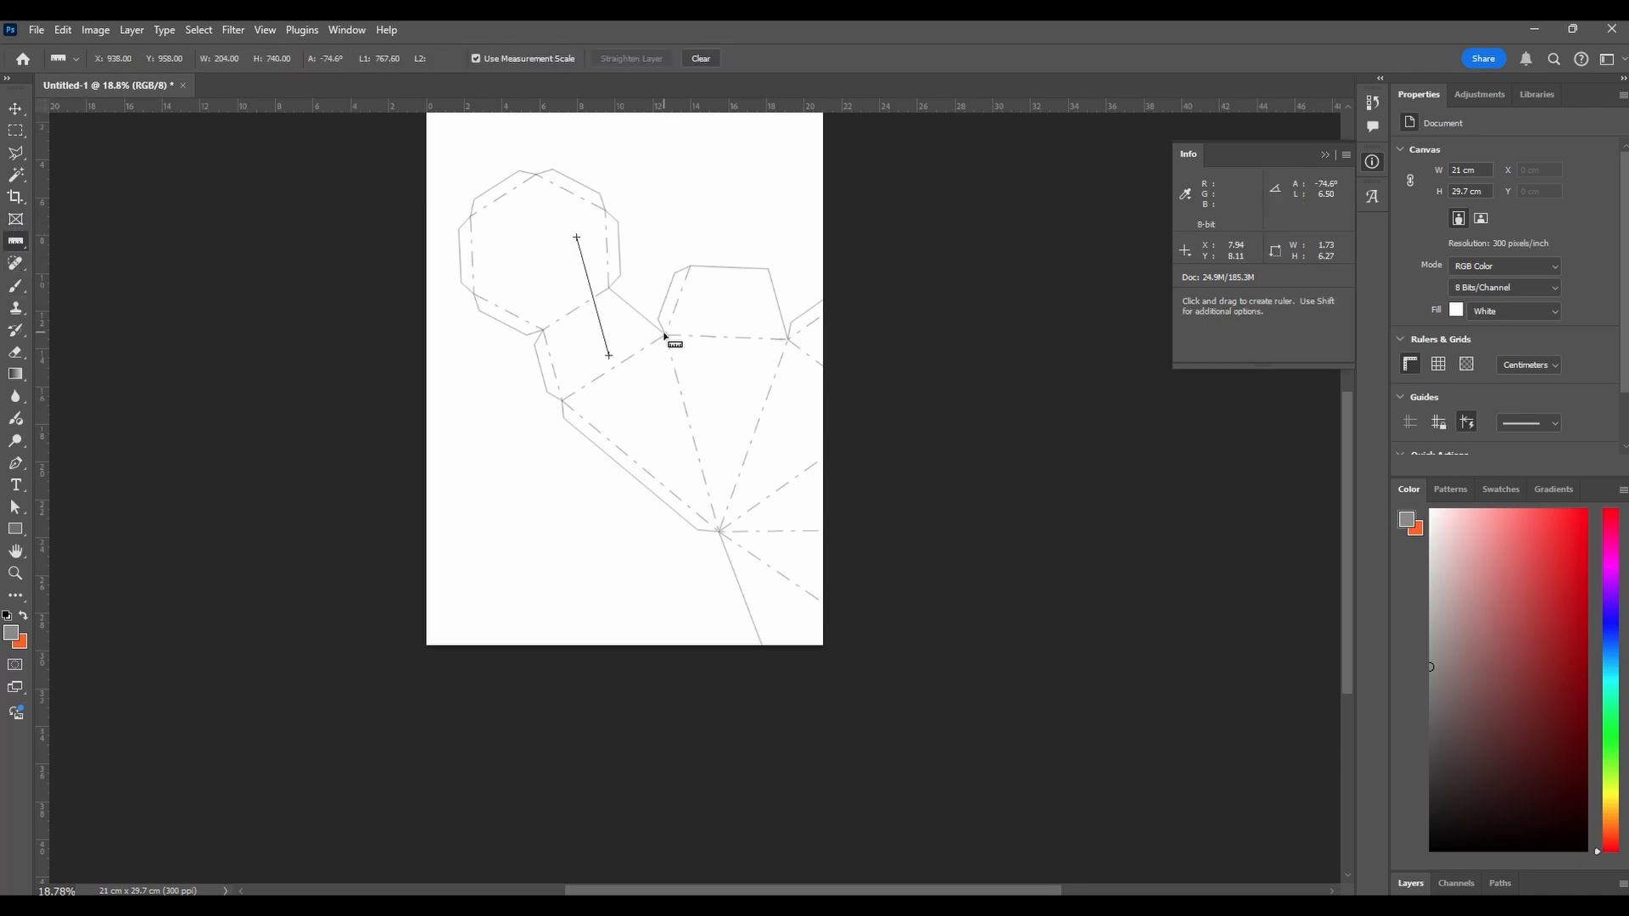
drag(664, 334, 721, 536)
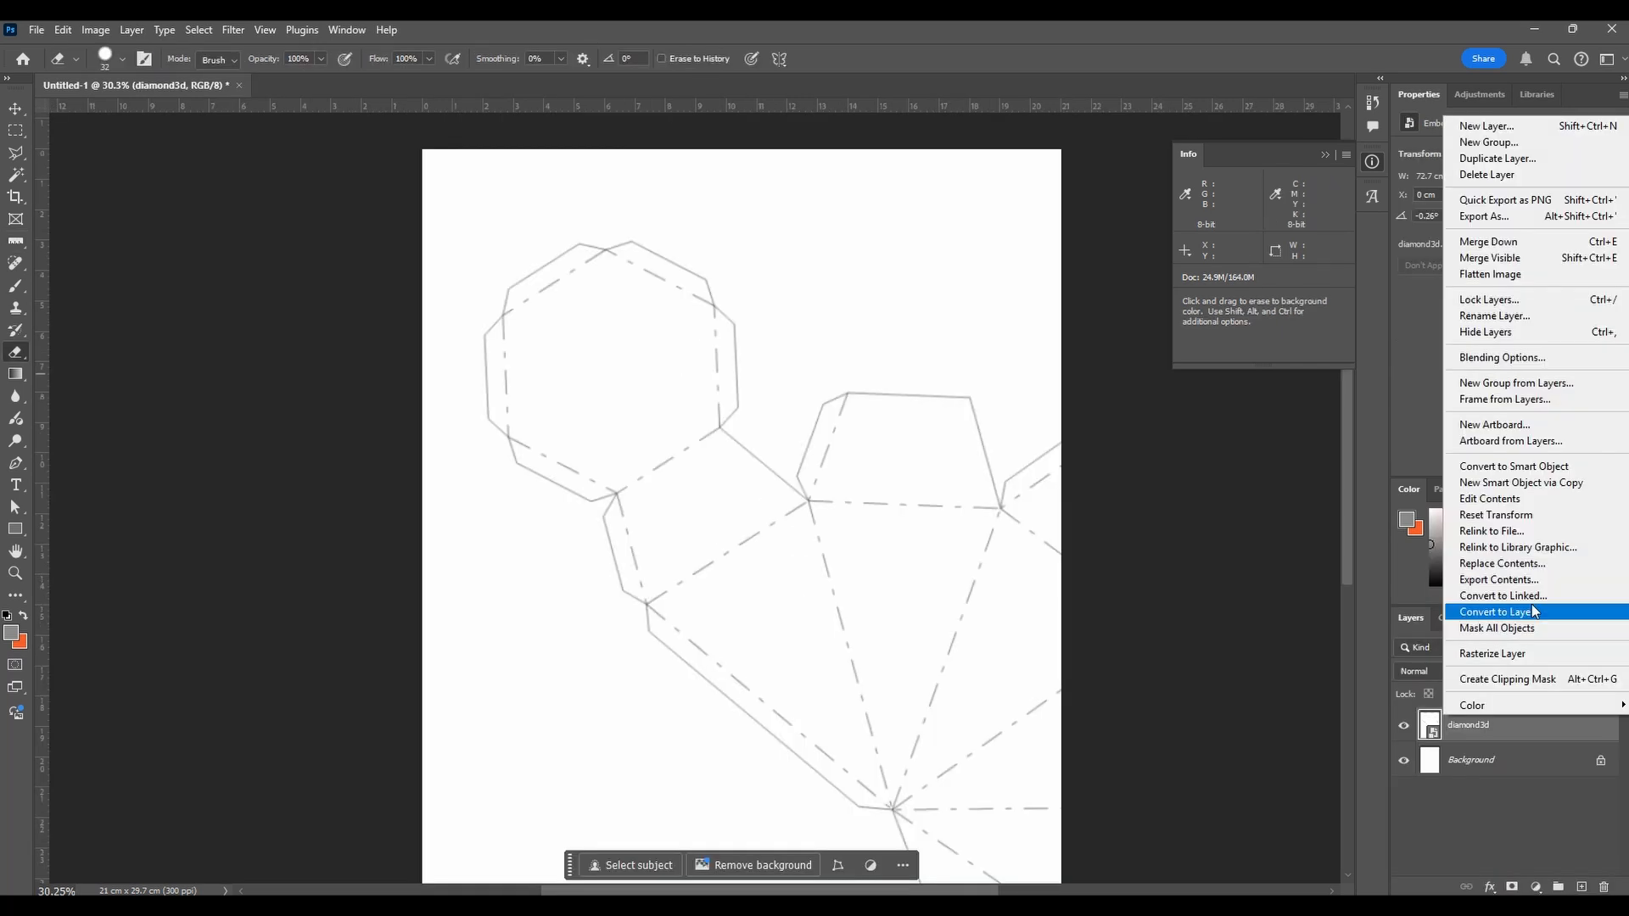
Convert the diamond3d smart object to a pixel layer and erase the repeated segments beside the first triangle with a larger eraser
click(1460, 607)
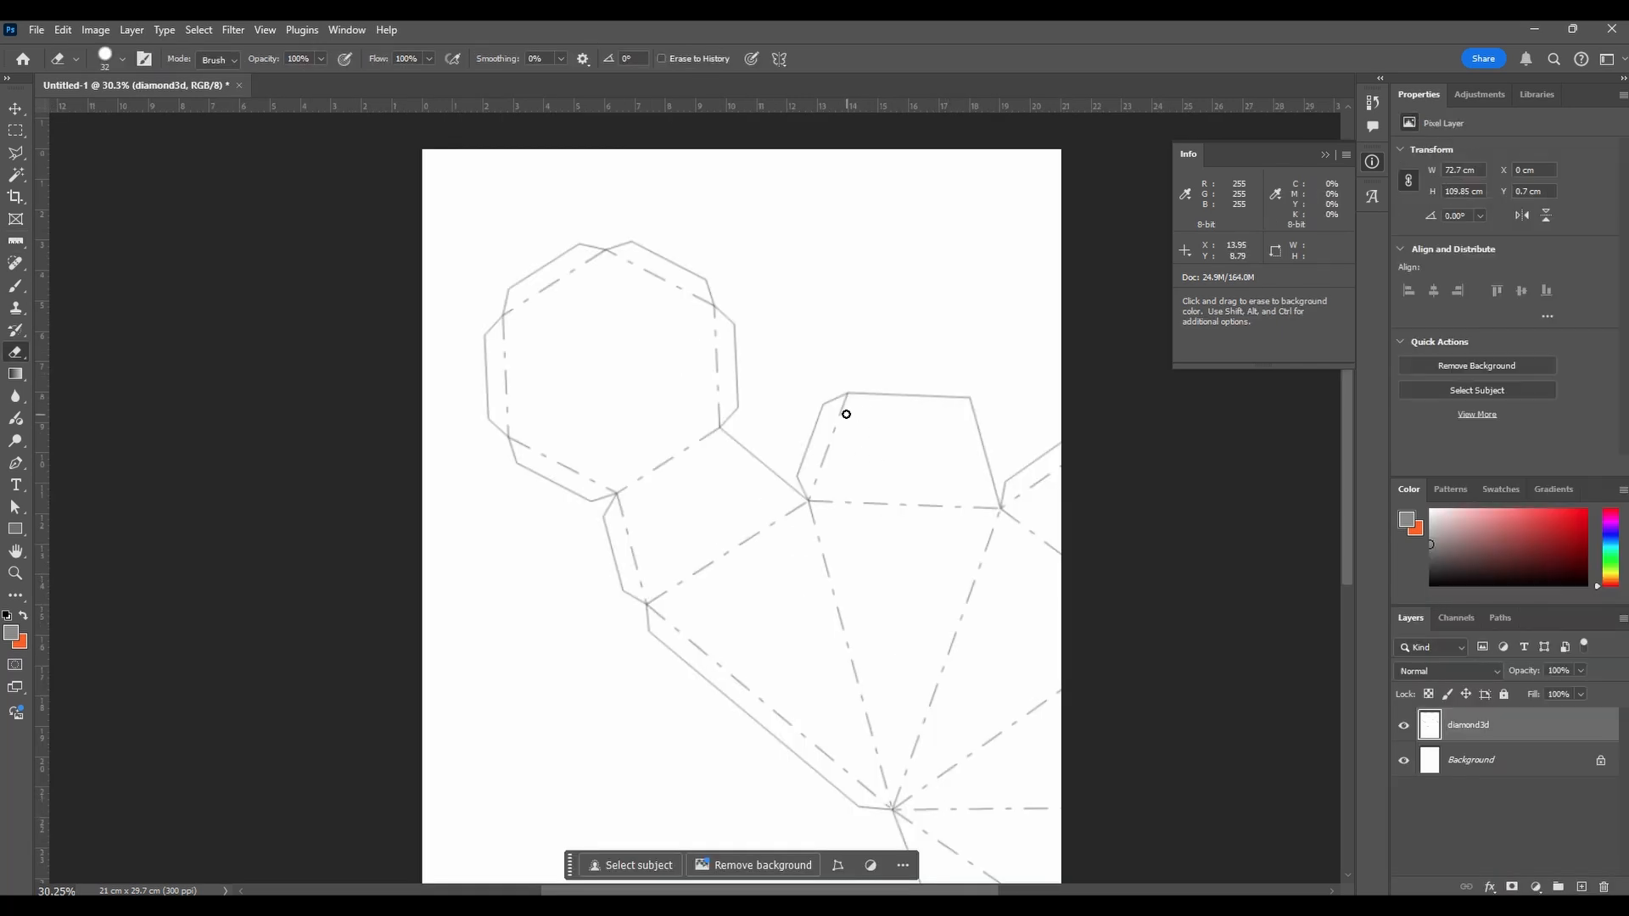
right_click(1009, 496)
click(1095, 497)
mouse_move(836, 398)
mouse_down()
mouse_move(812, 472)
mouse_move(849, 507)
mouse_move(924, 345)
mouse_move(979, 650)
mouse_move(1059, 450)
mouse_move(978, 444)
mouse_move(970, 654)
mouse_move(920, 731)
mouse_move(915, 836)
mouse_move(901, 832)
mouse_move(1076, 679)
mouse_move(1035, 858)
mouse_move(1072, 870)
mouse_up()
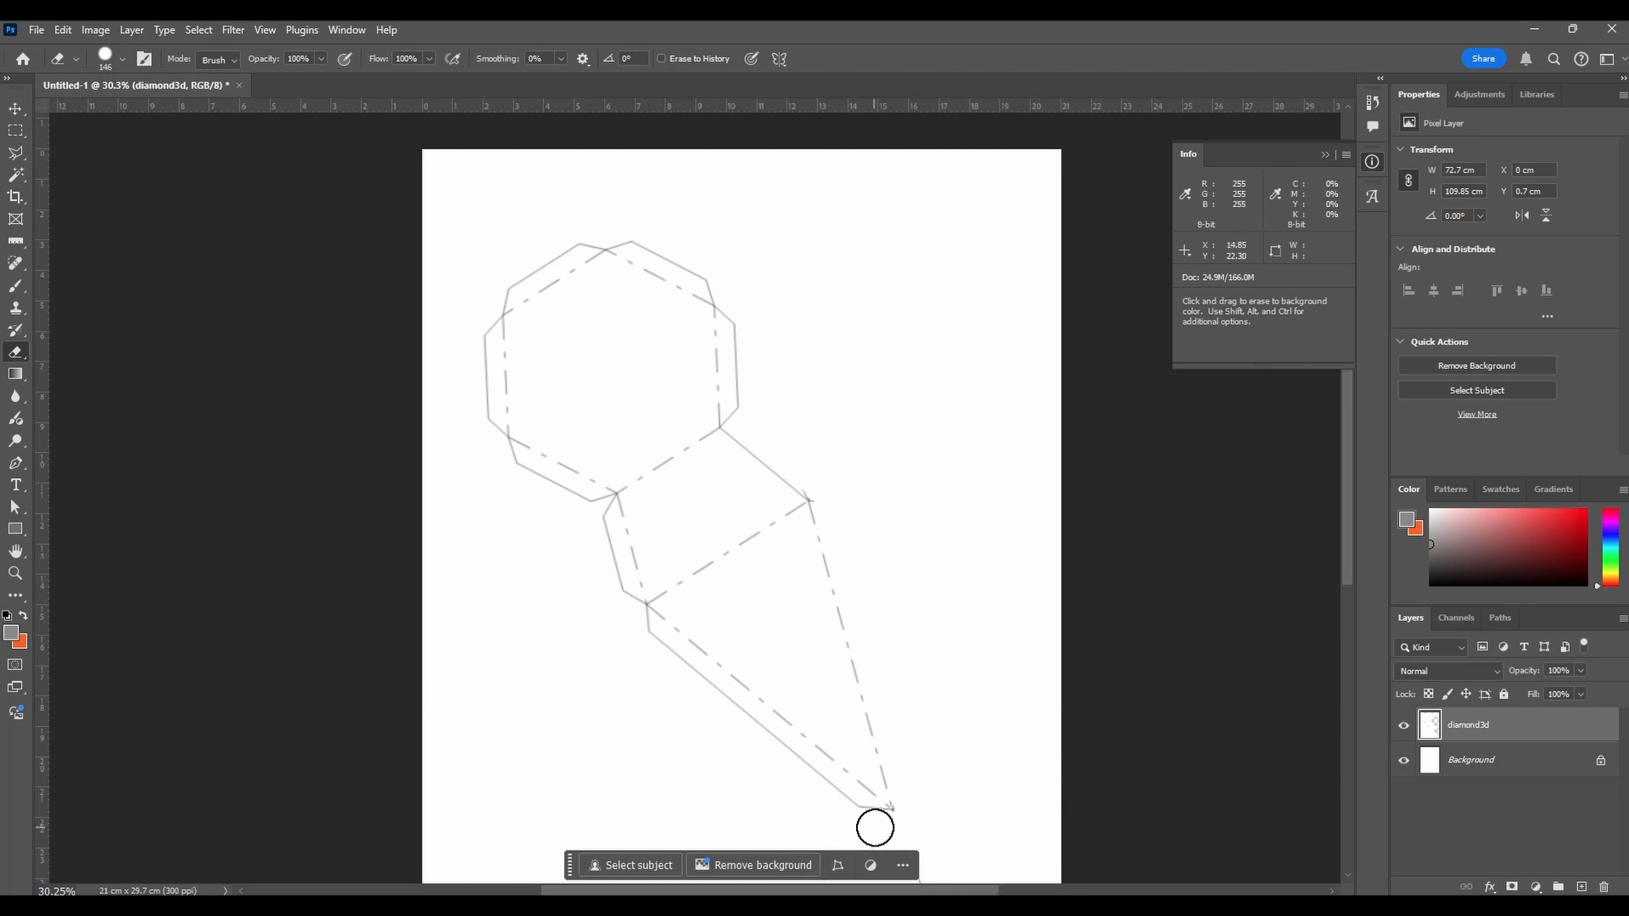
Erase the glue tabs around the triangle, quadrilateral and hexagon with straight eraser strokes, leaving the dashed fold lines
shift+click(633, 622)
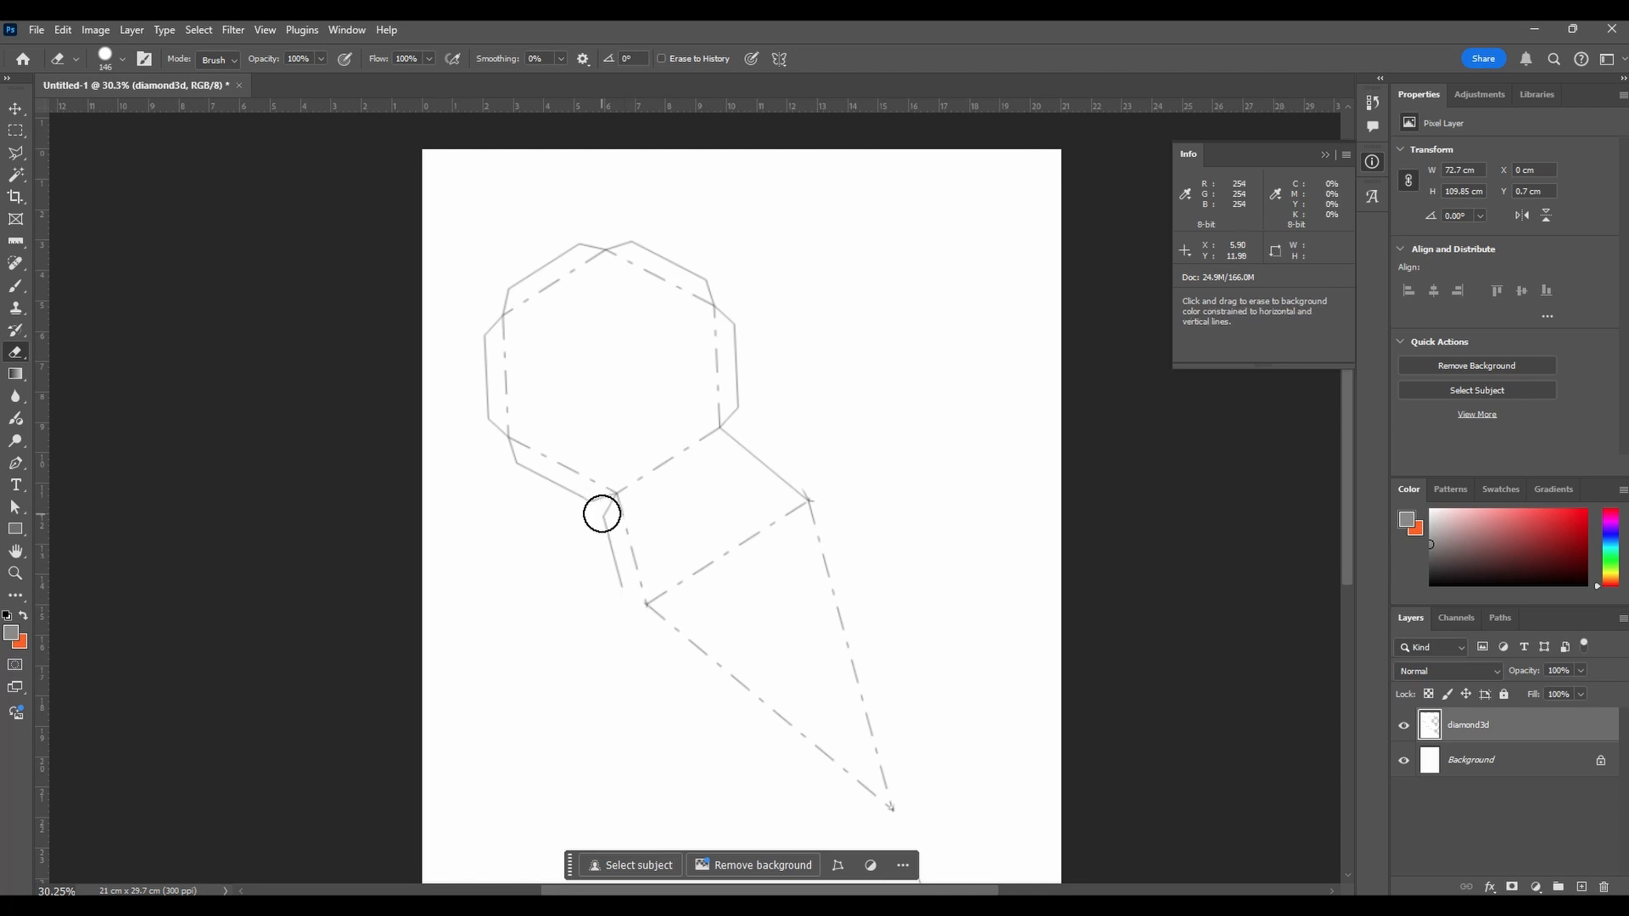
shift+click(598, 505)
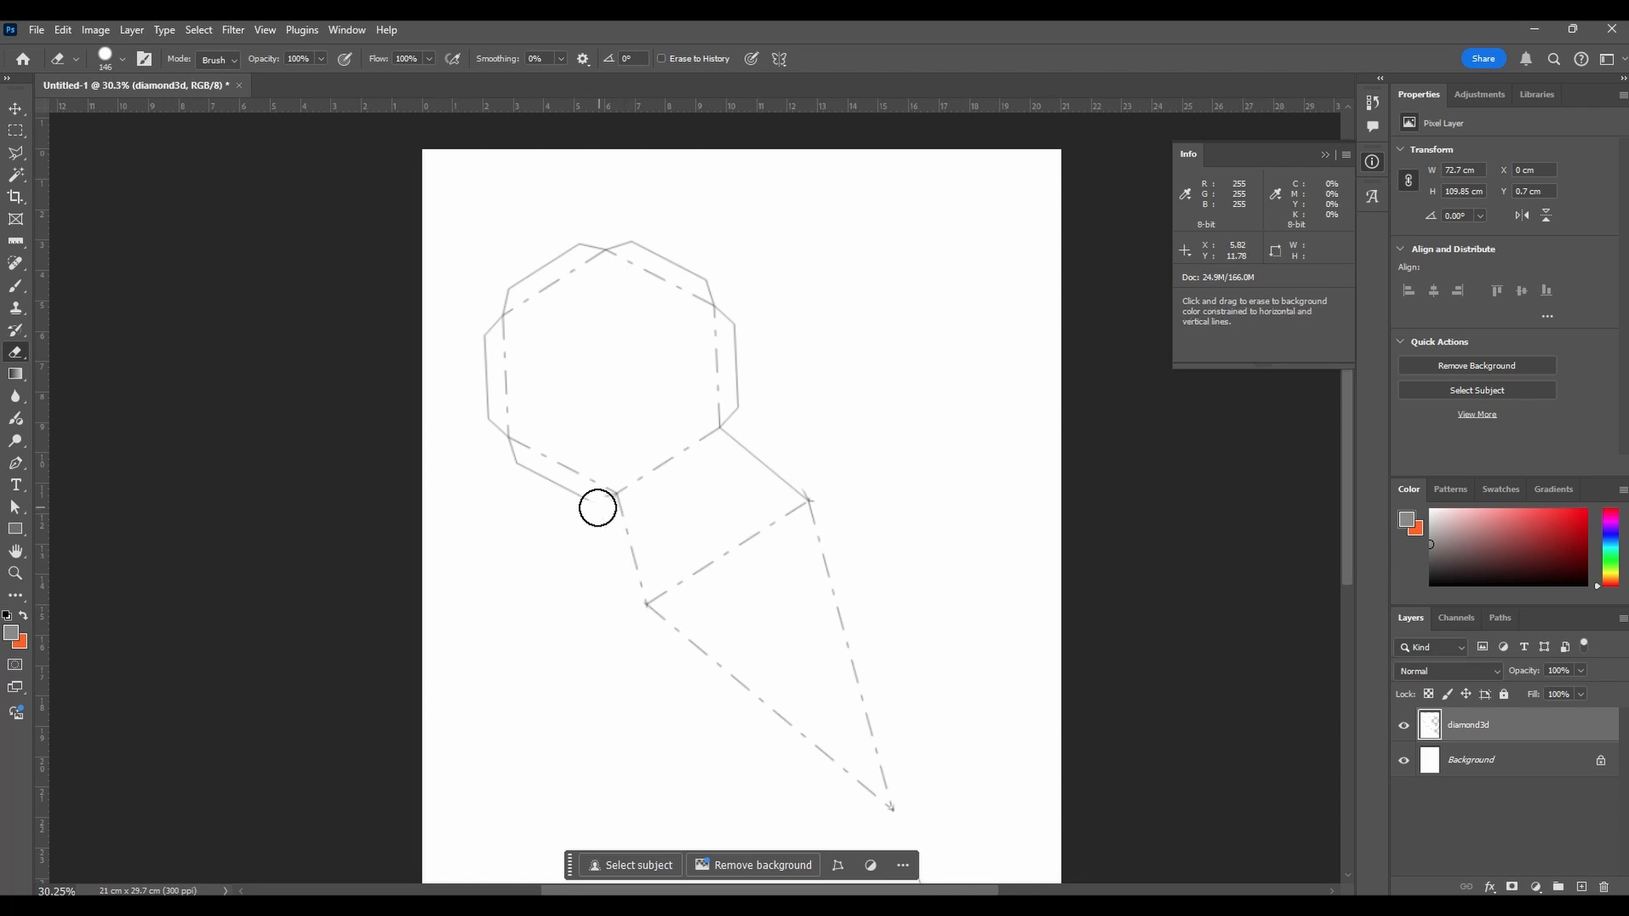
shift+click(496, 451)
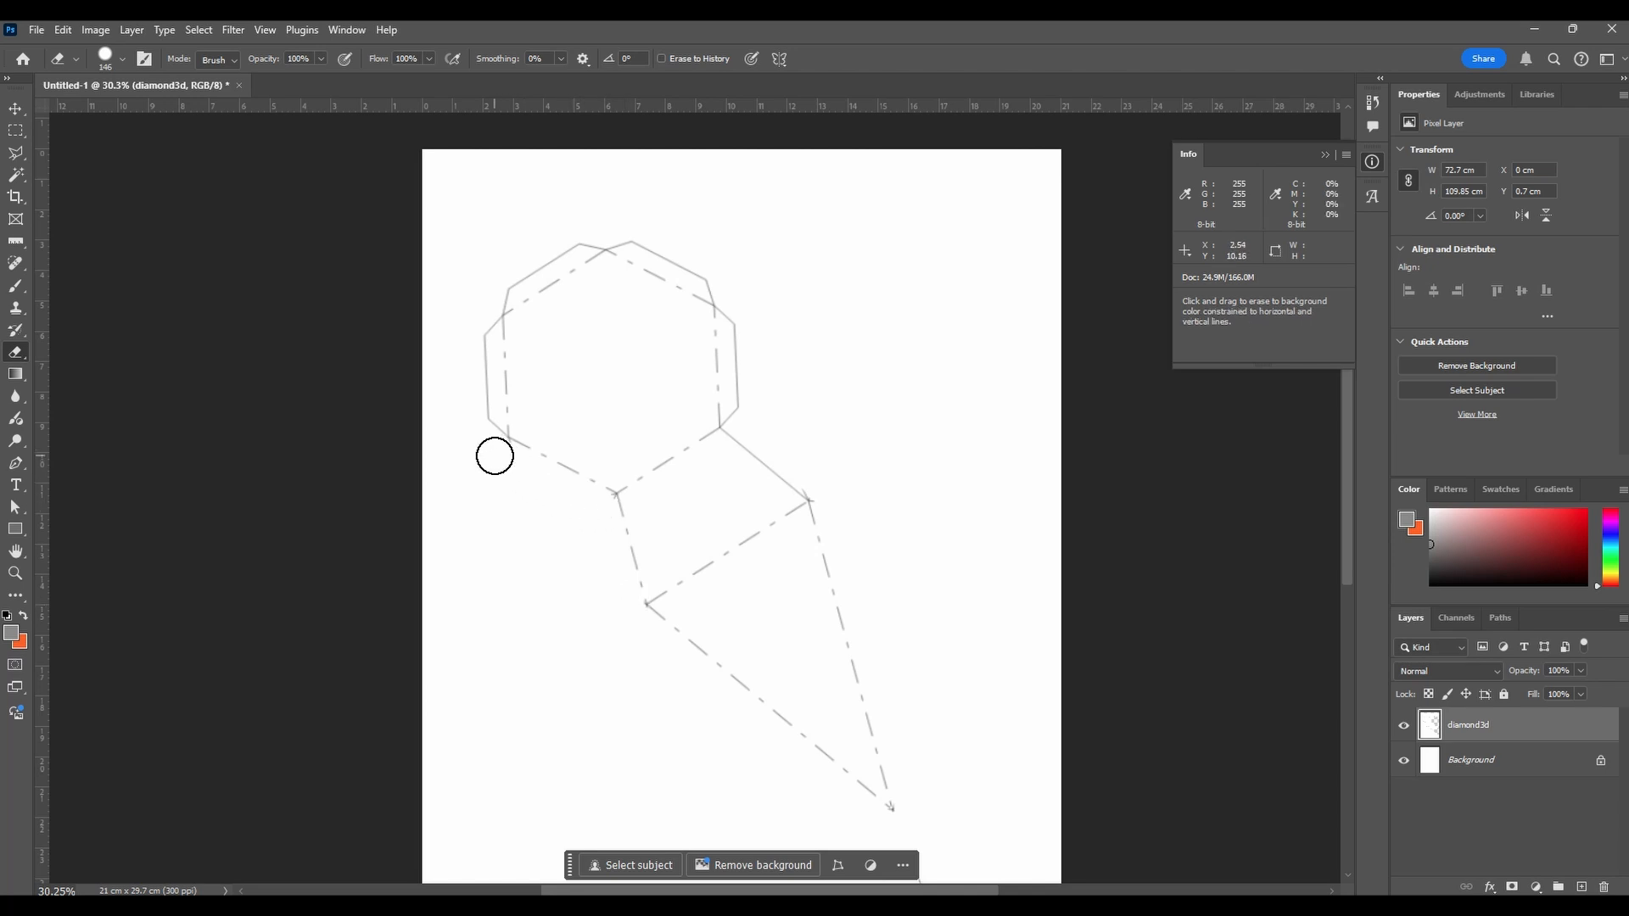
shift+click(481, 304)
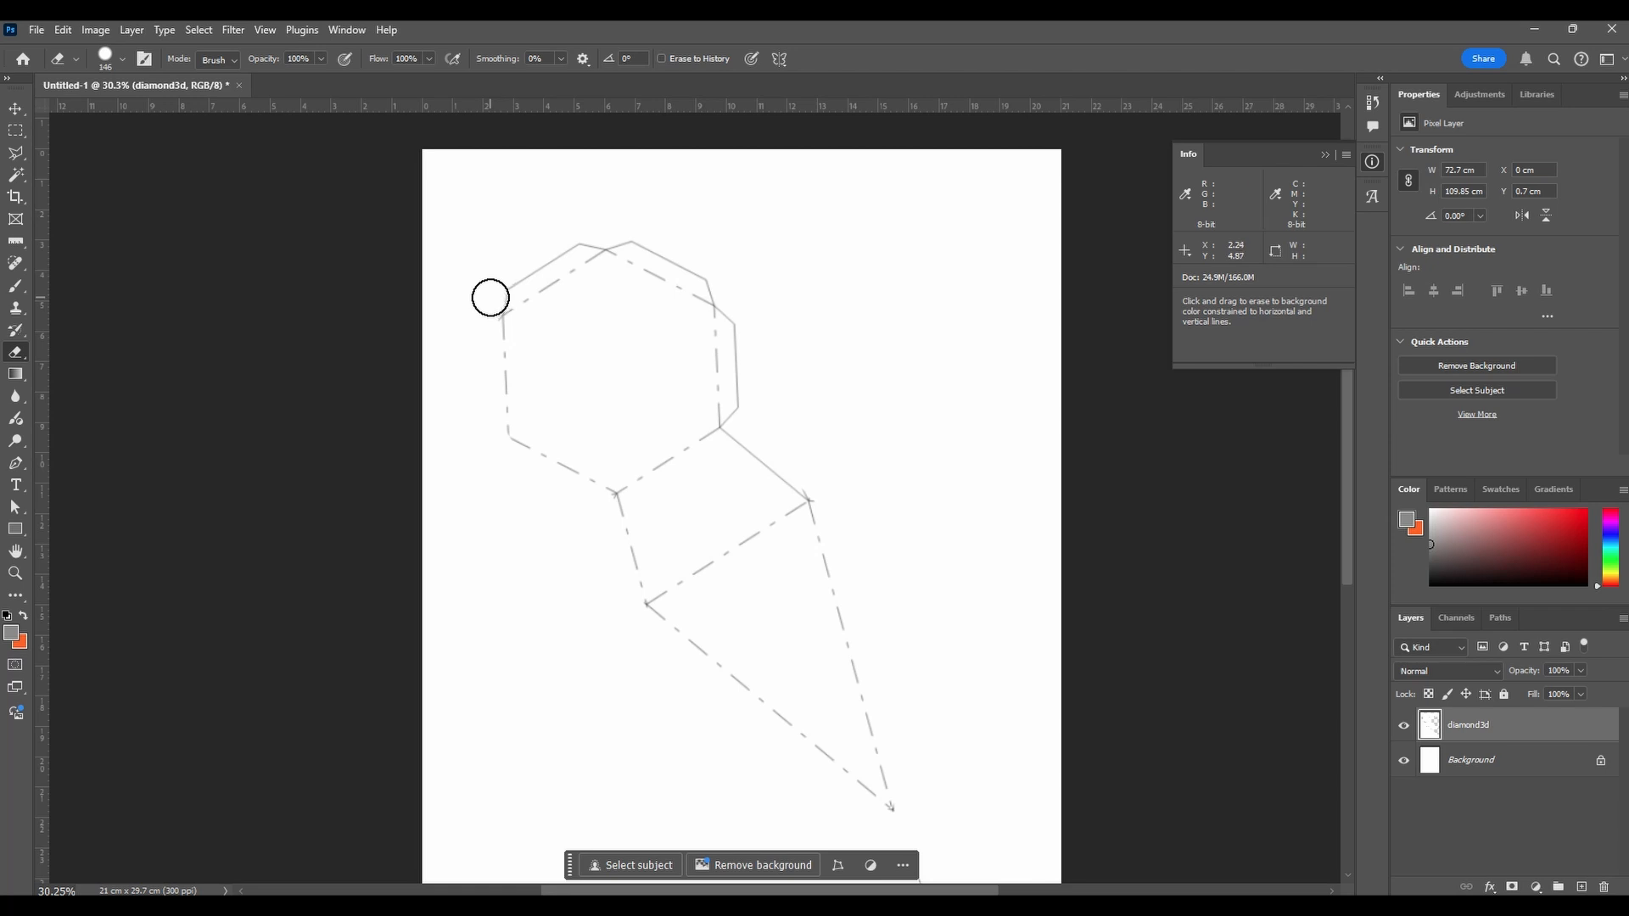
shift+click(629, 221)
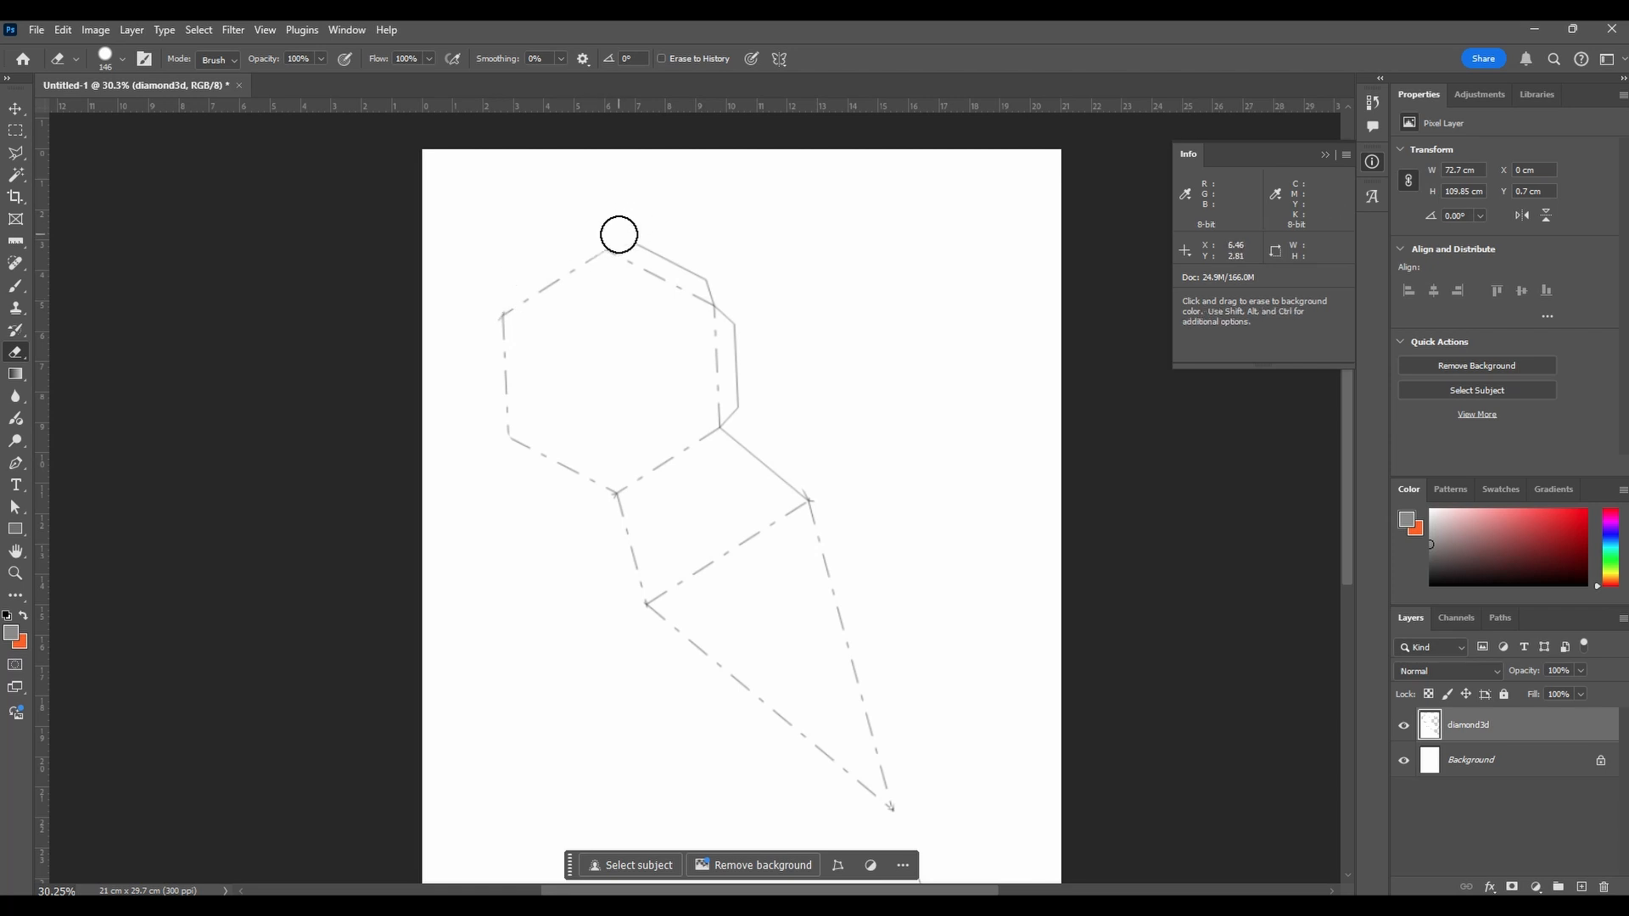
shift+click(738, 304)
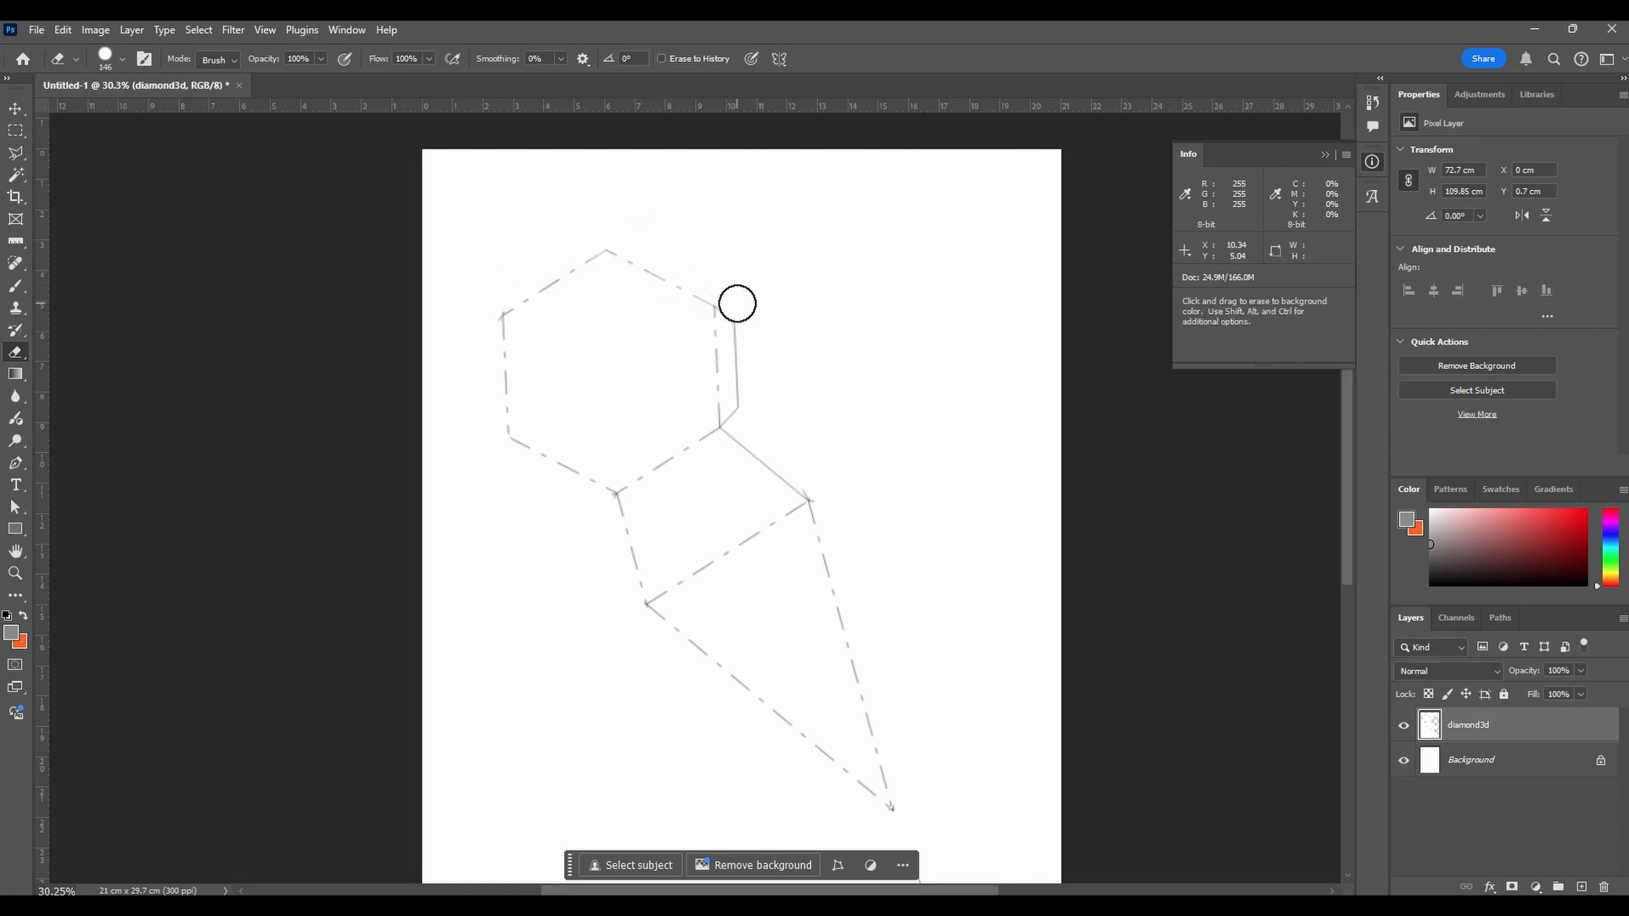
shift+click(741, 415)
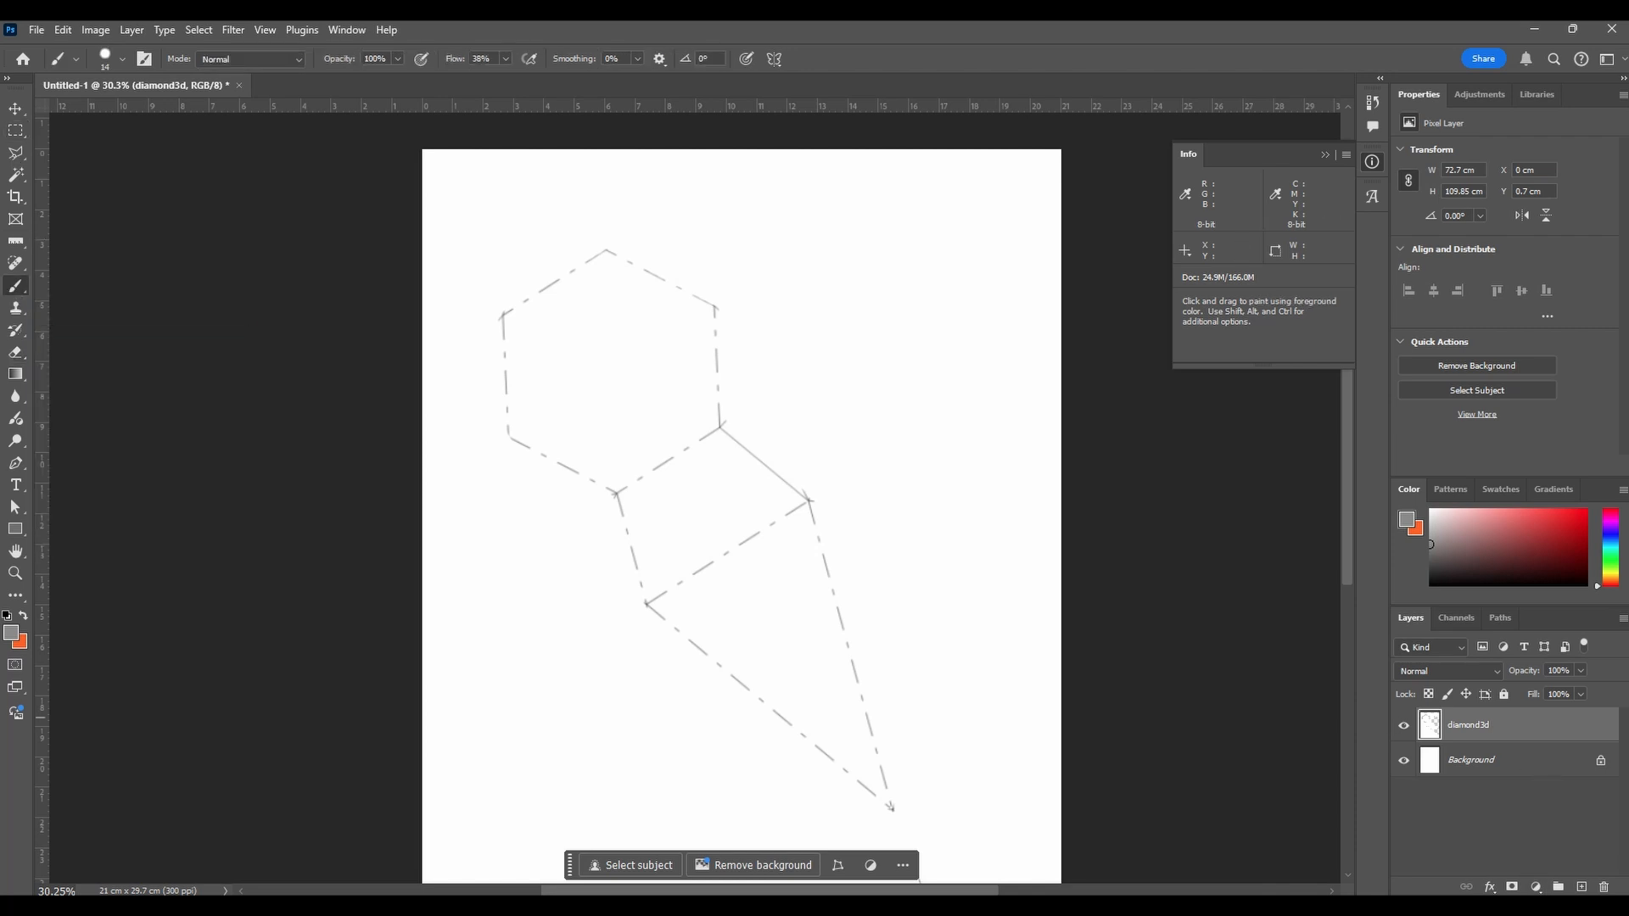
Add a new layer and set the Brush to 3 px size, 100% flow and black
click(1582, 887)
right_click(744, 301)
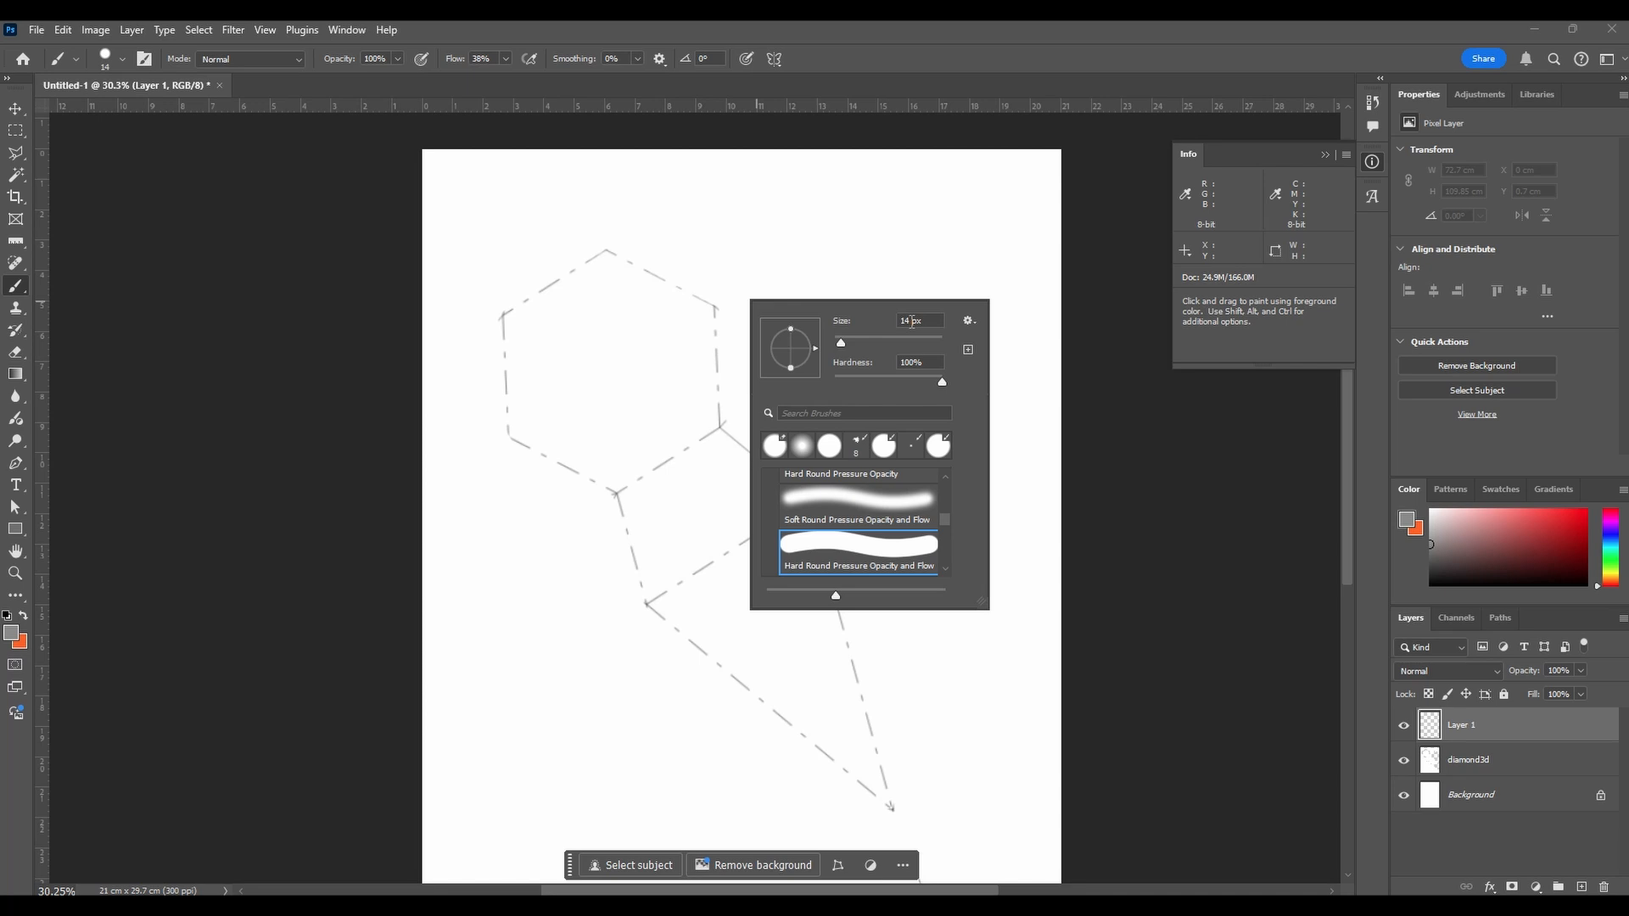
click(912, 322)
text(100)
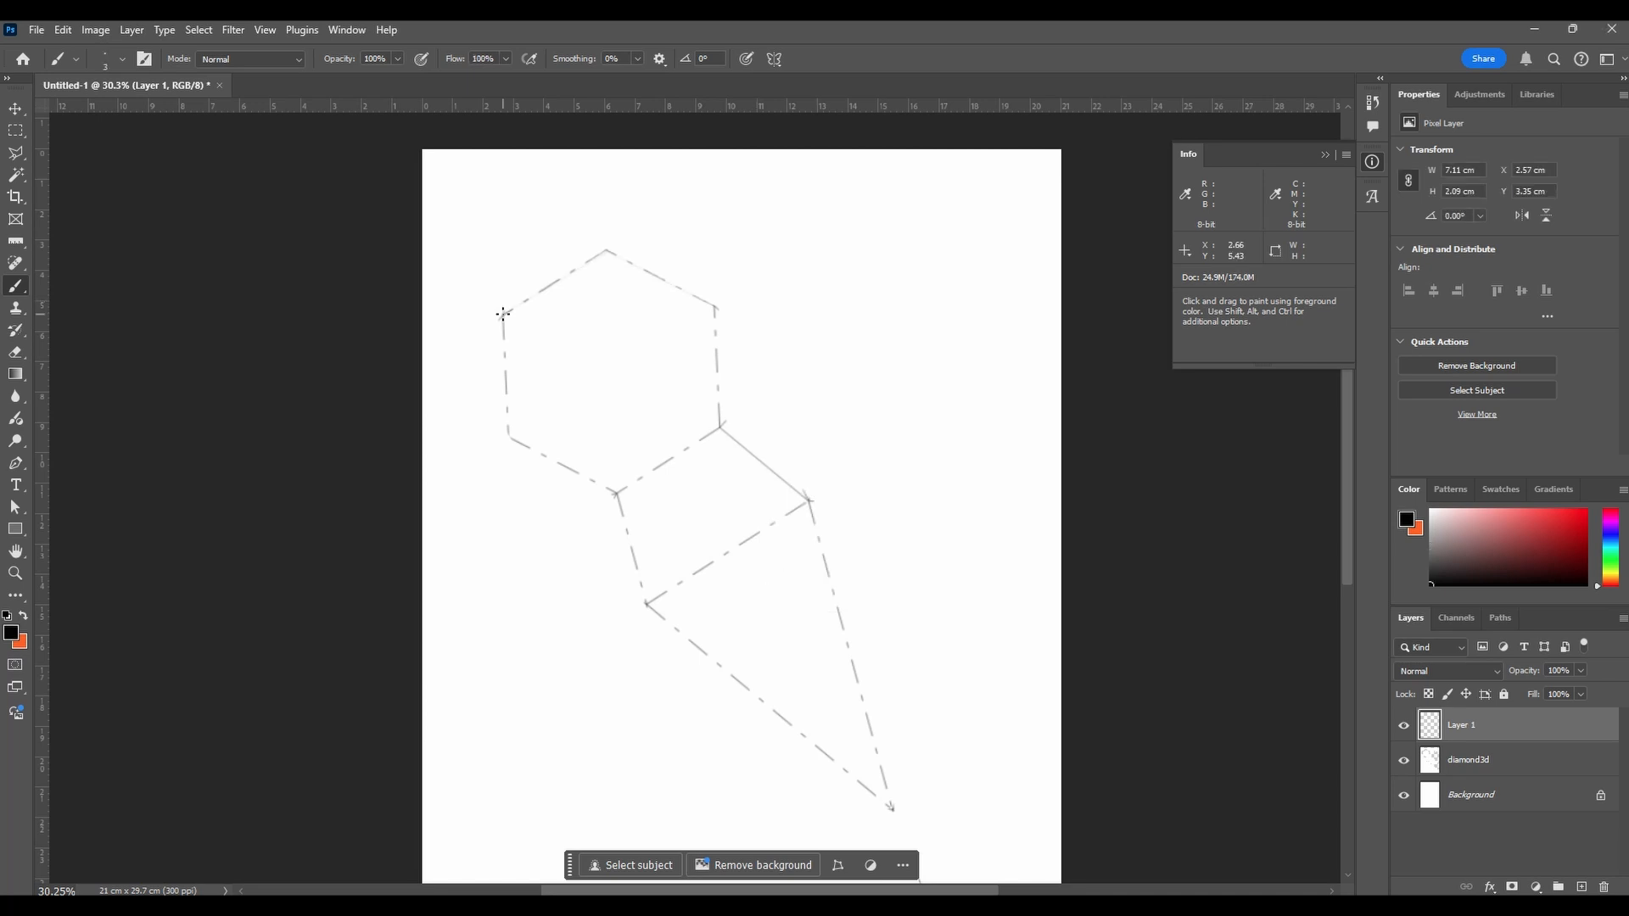
Trace the hexagon with straight brush lines between its six corners and check the outline with the diamond3d layer hidden
click(501, 316)
shift+click(607, 251)
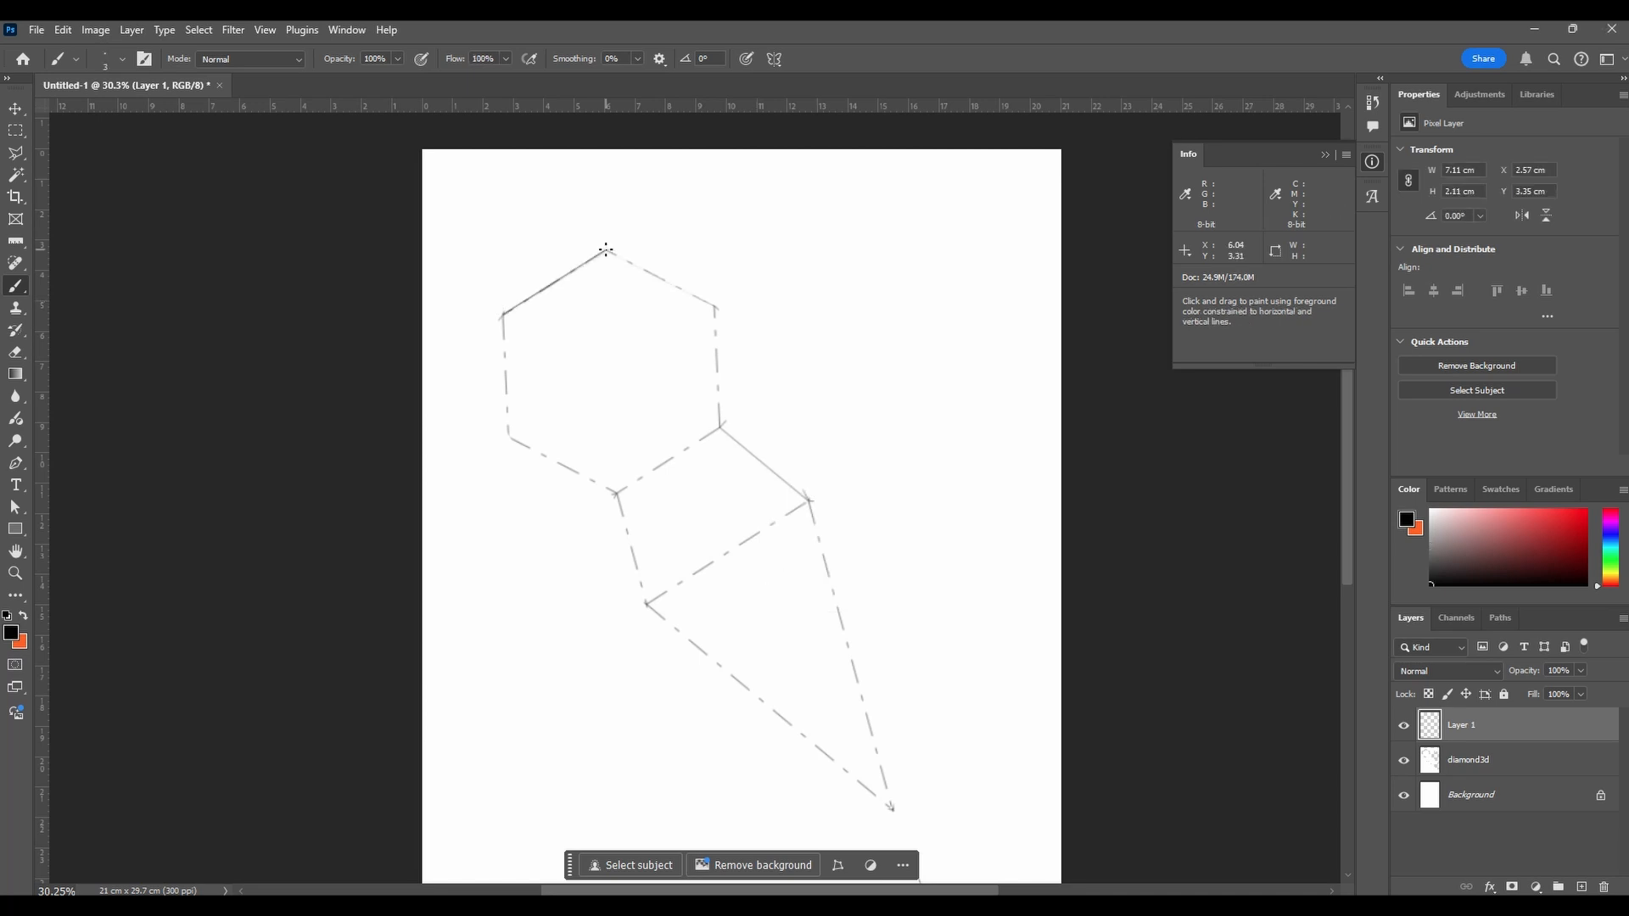
shift+click(715, 307)
shift+click(721, 428)
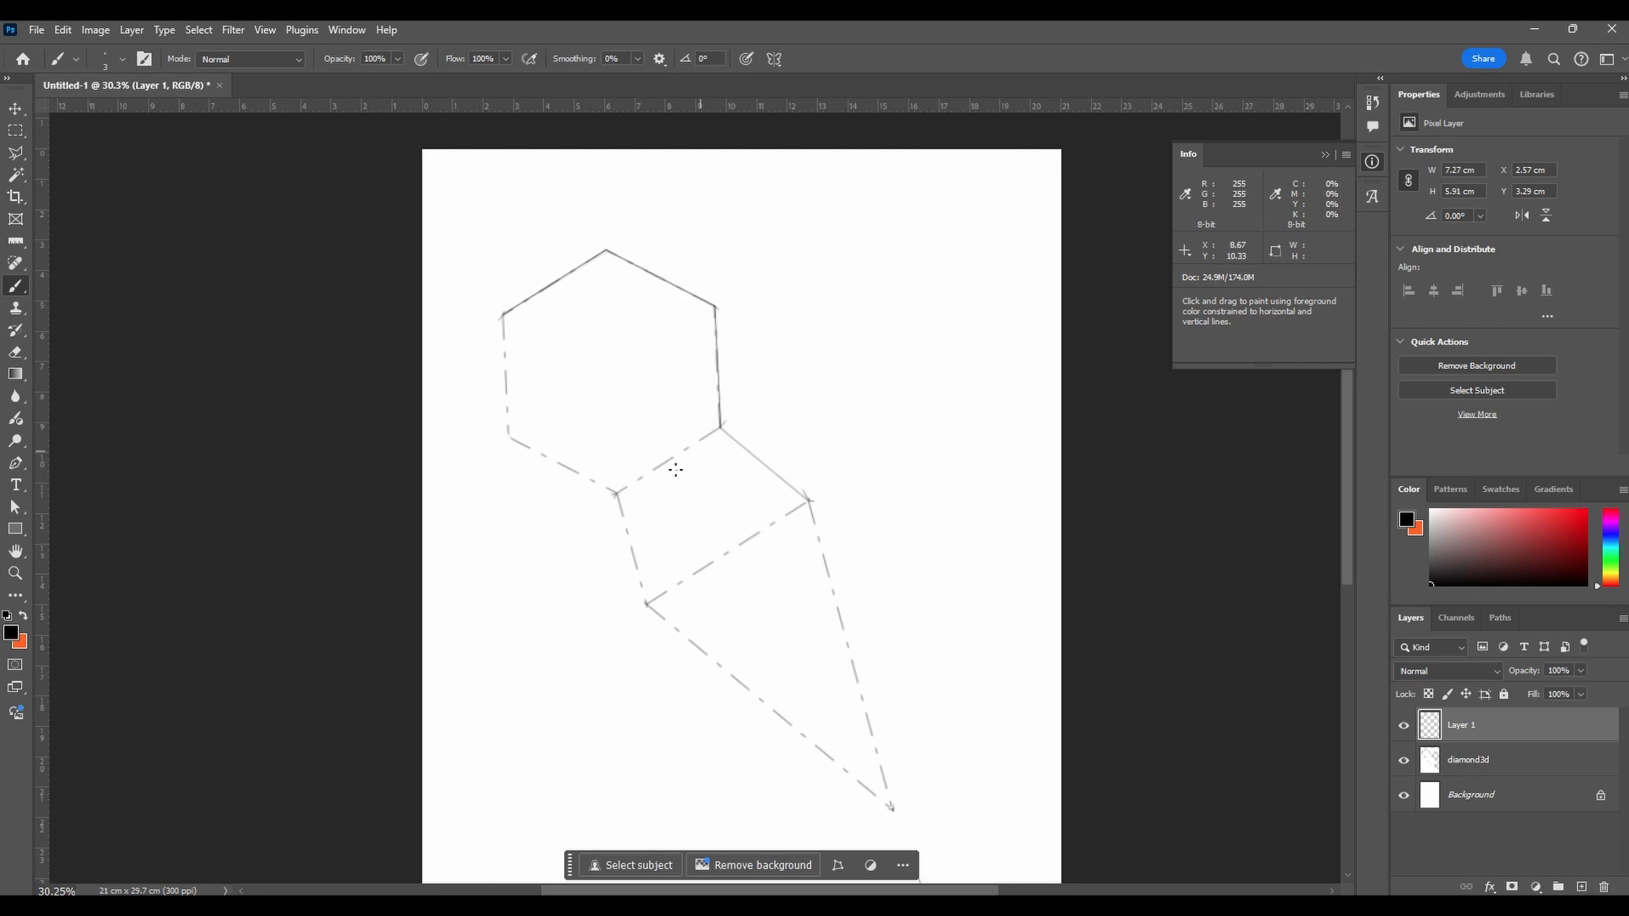
shift+click(617, 494)
shift+click(509, 437)
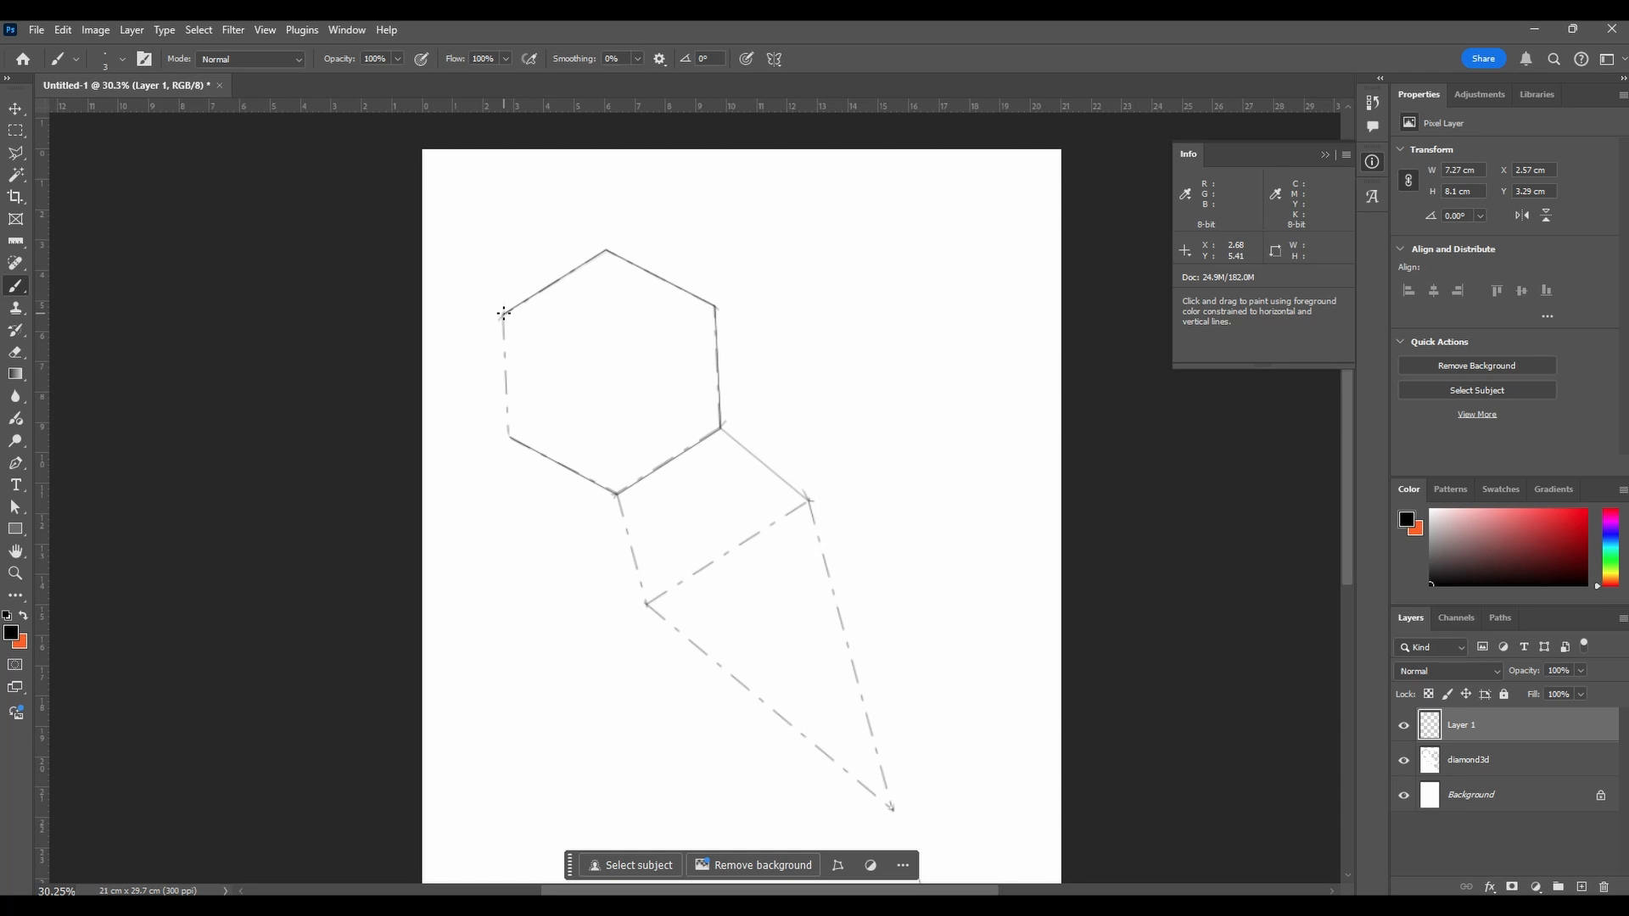
shift+click(503, 313)
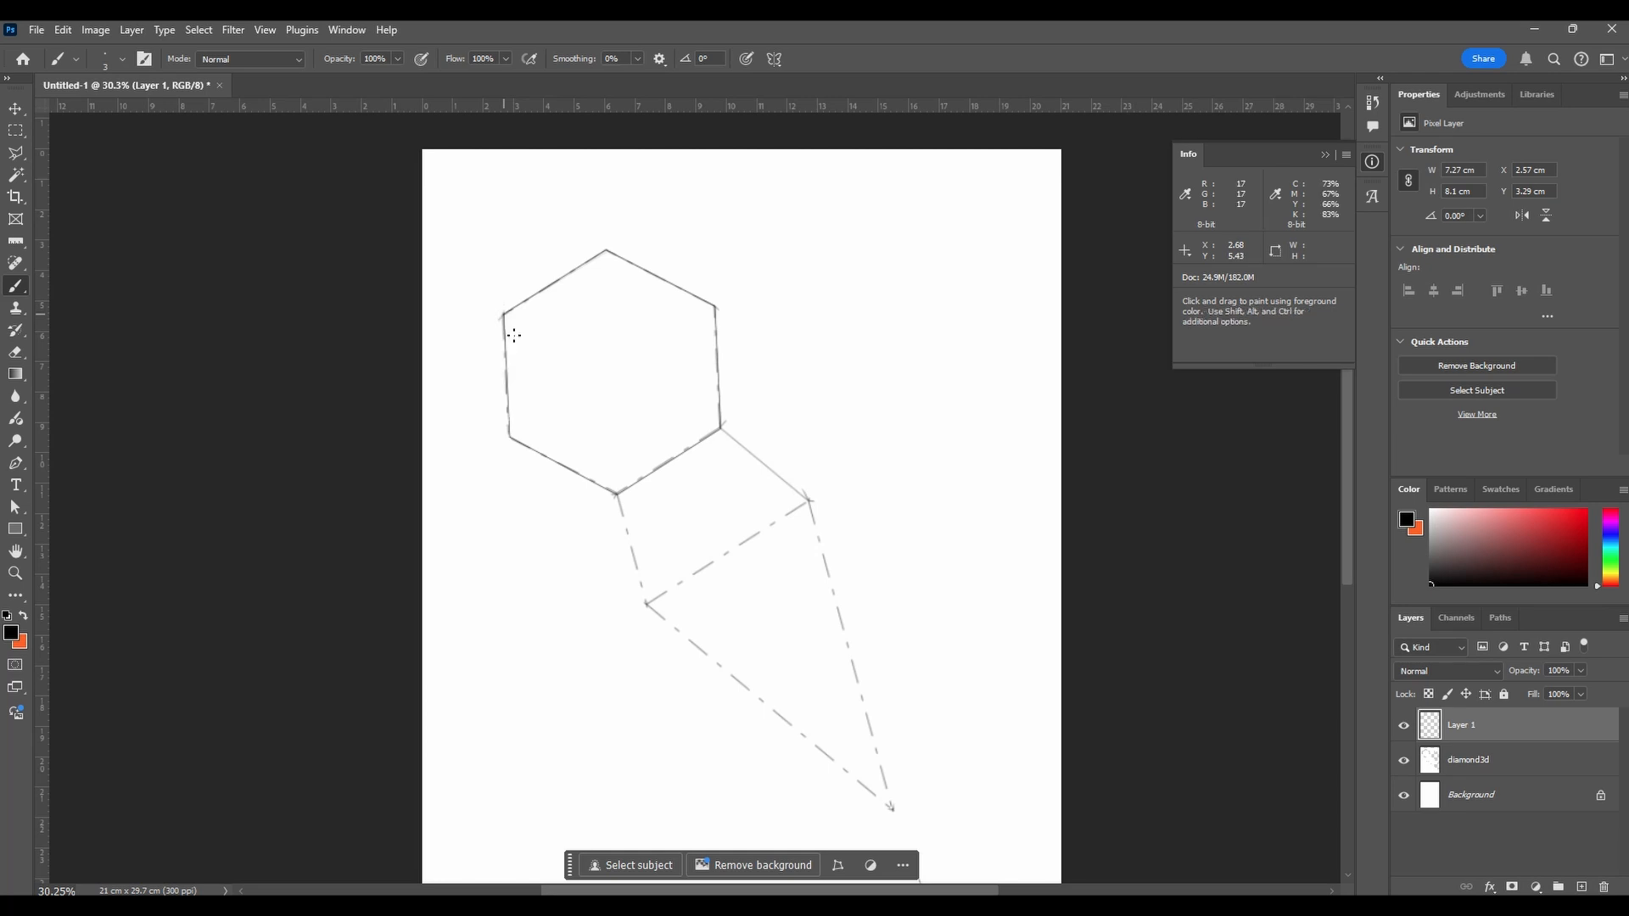
click(1405, 760)
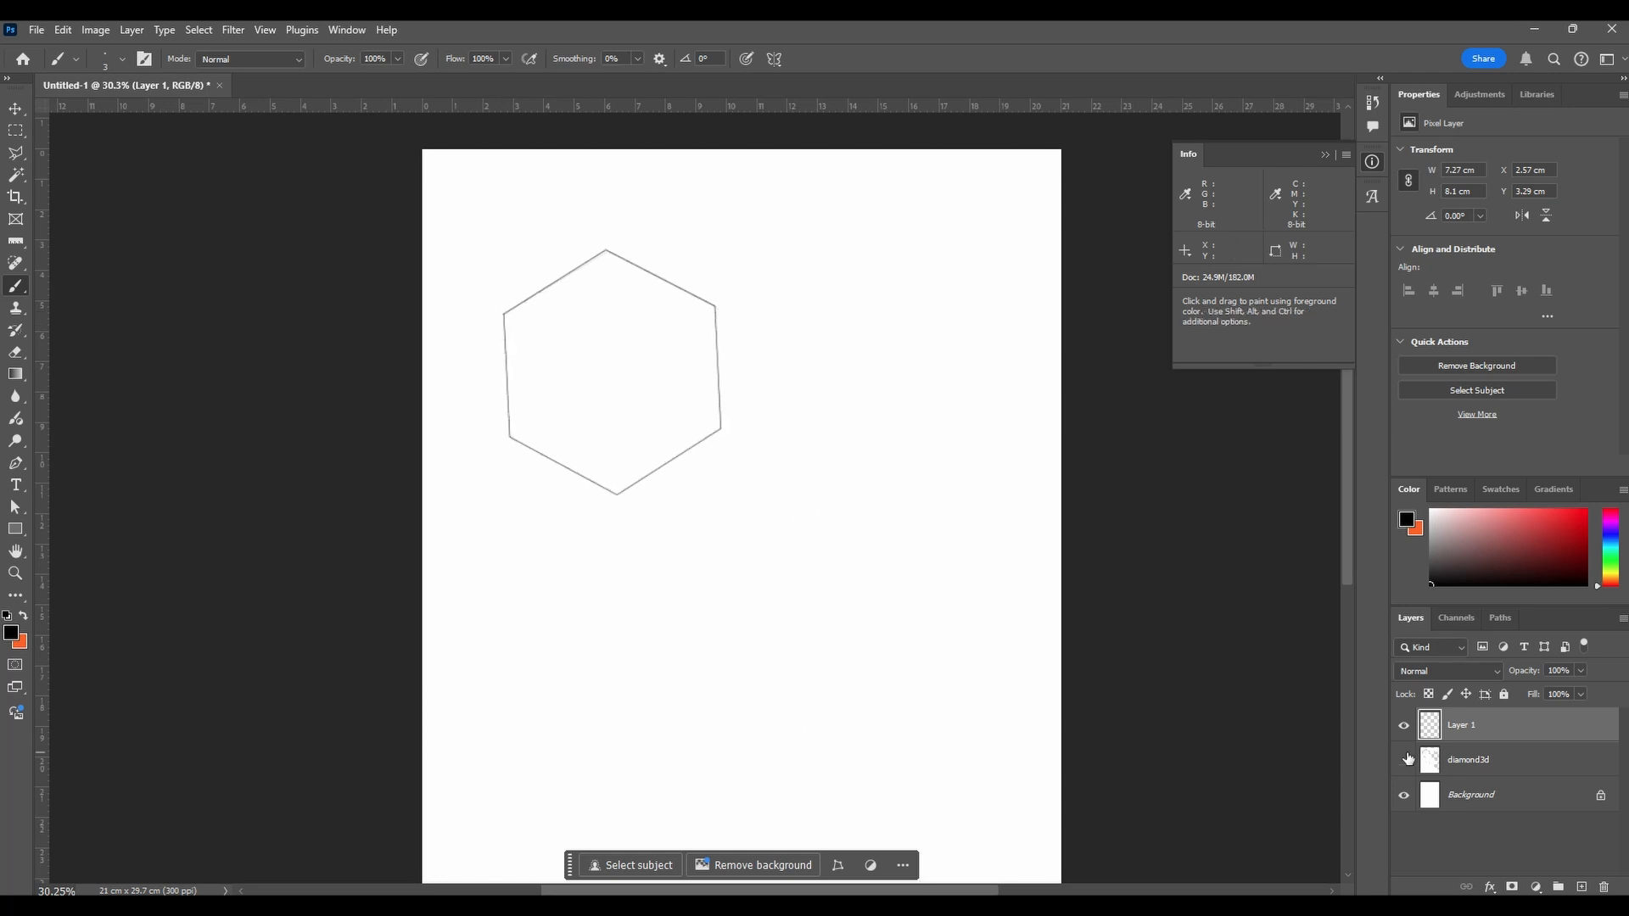
click(1405, 759)
Add another layer and trace the quadrilateral below the hexagon with straight brush lines
click(1582, 887)
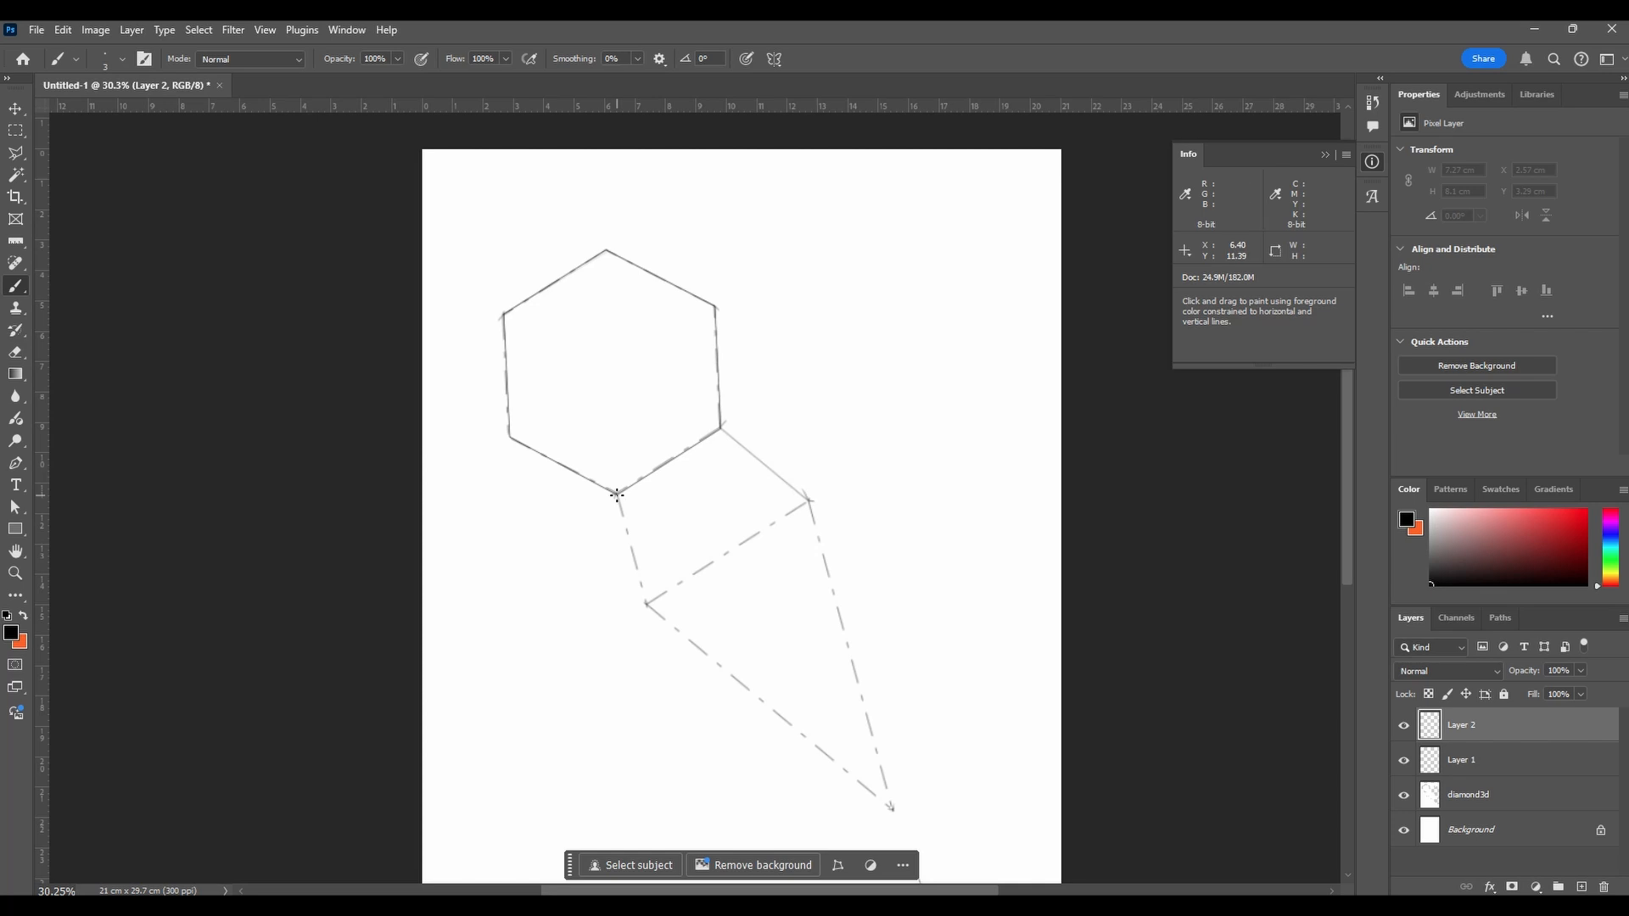
click(617, 495)
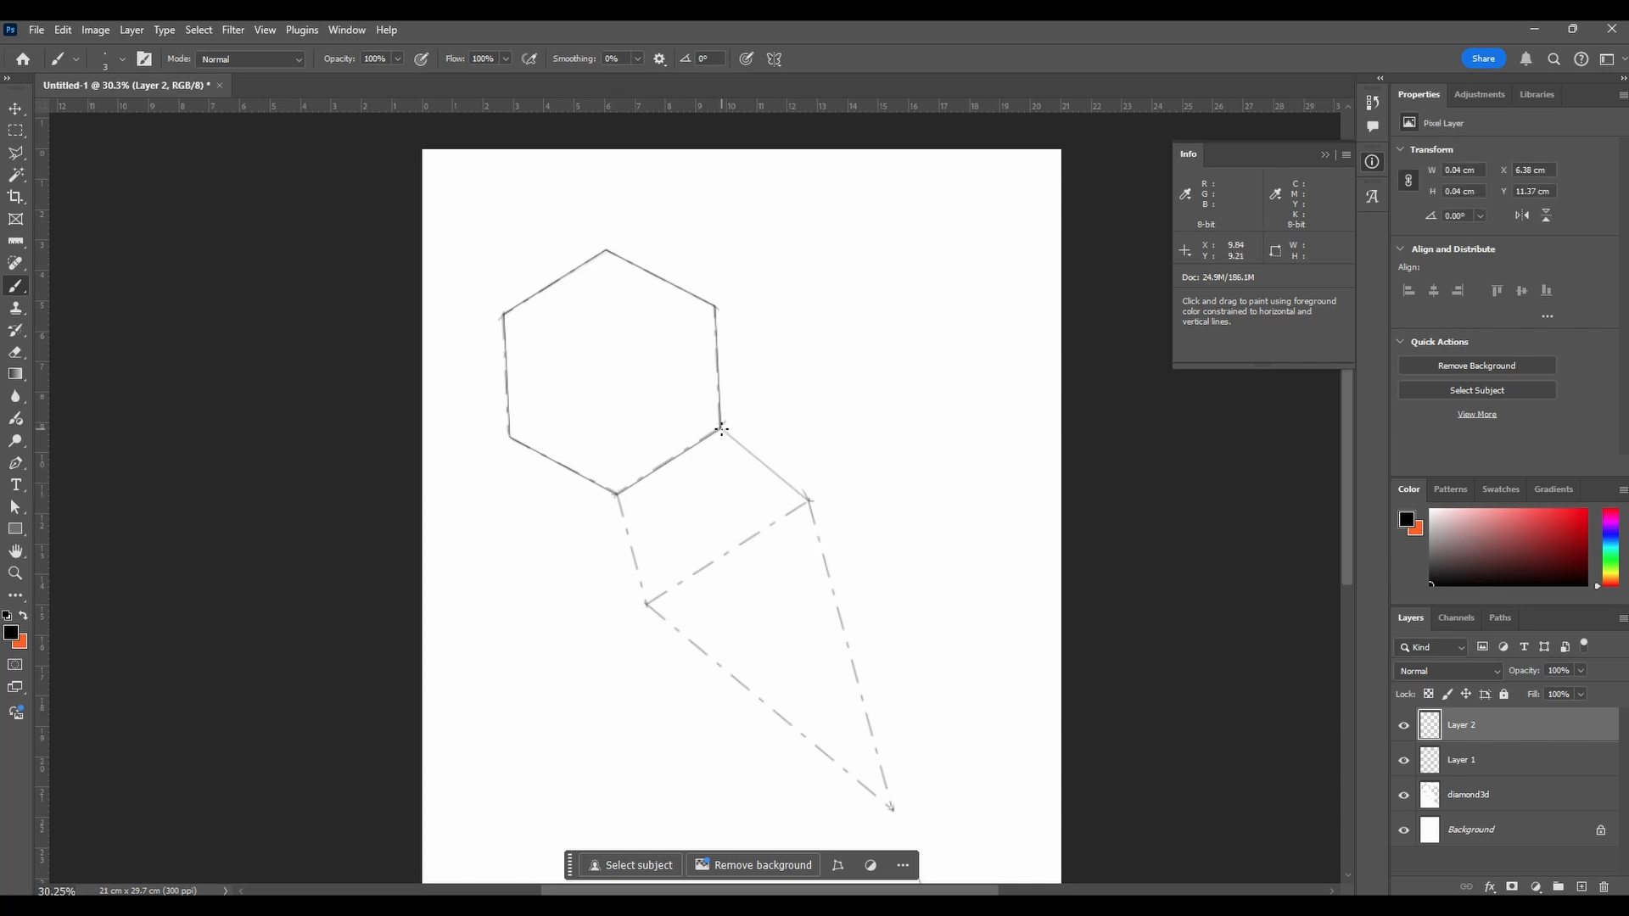
shift+click(720, 430)
shift+click(808, 502)
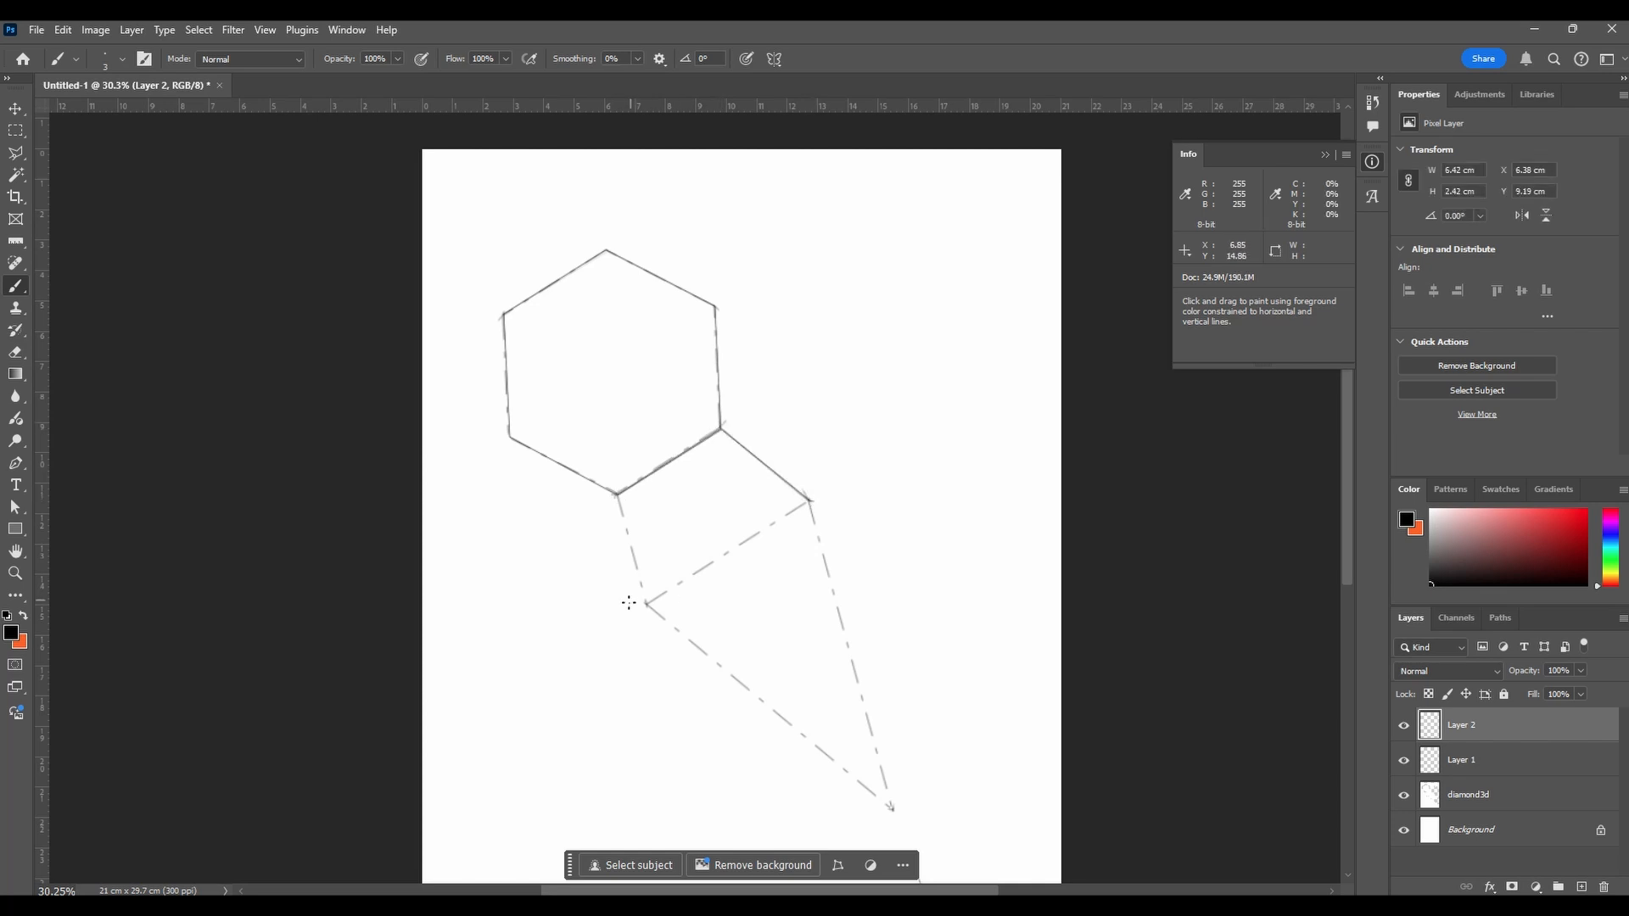
shift+click(647, 605)
shift+click(617, 494)
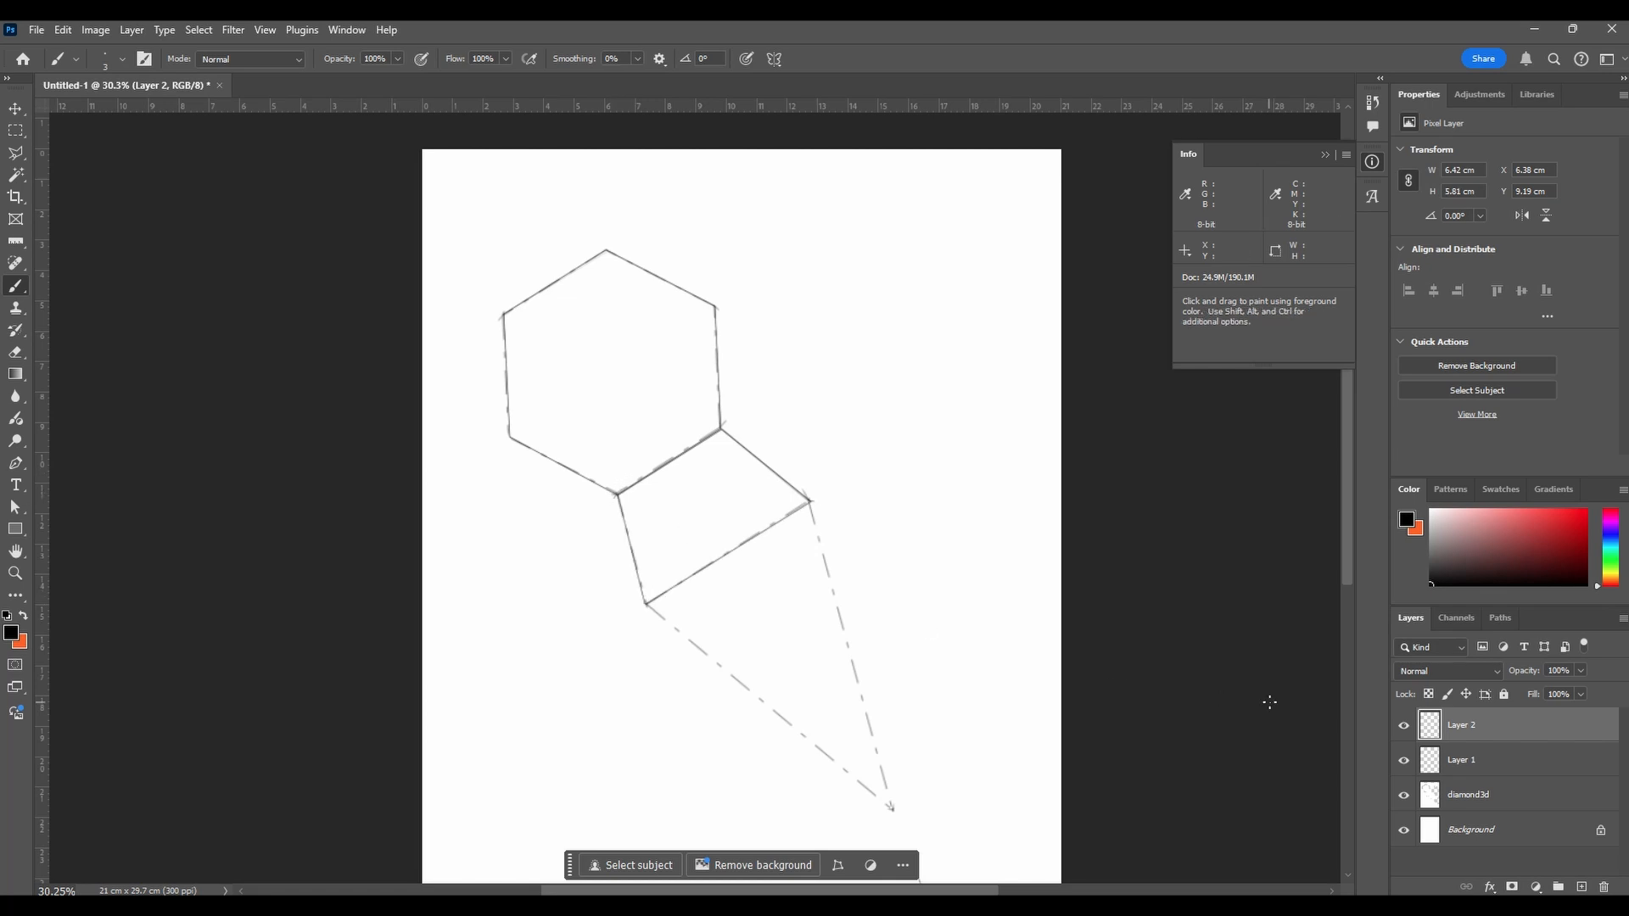
Add a third layer and trace the long triangle with straight brush lines between its three corners
click(1581, 886)
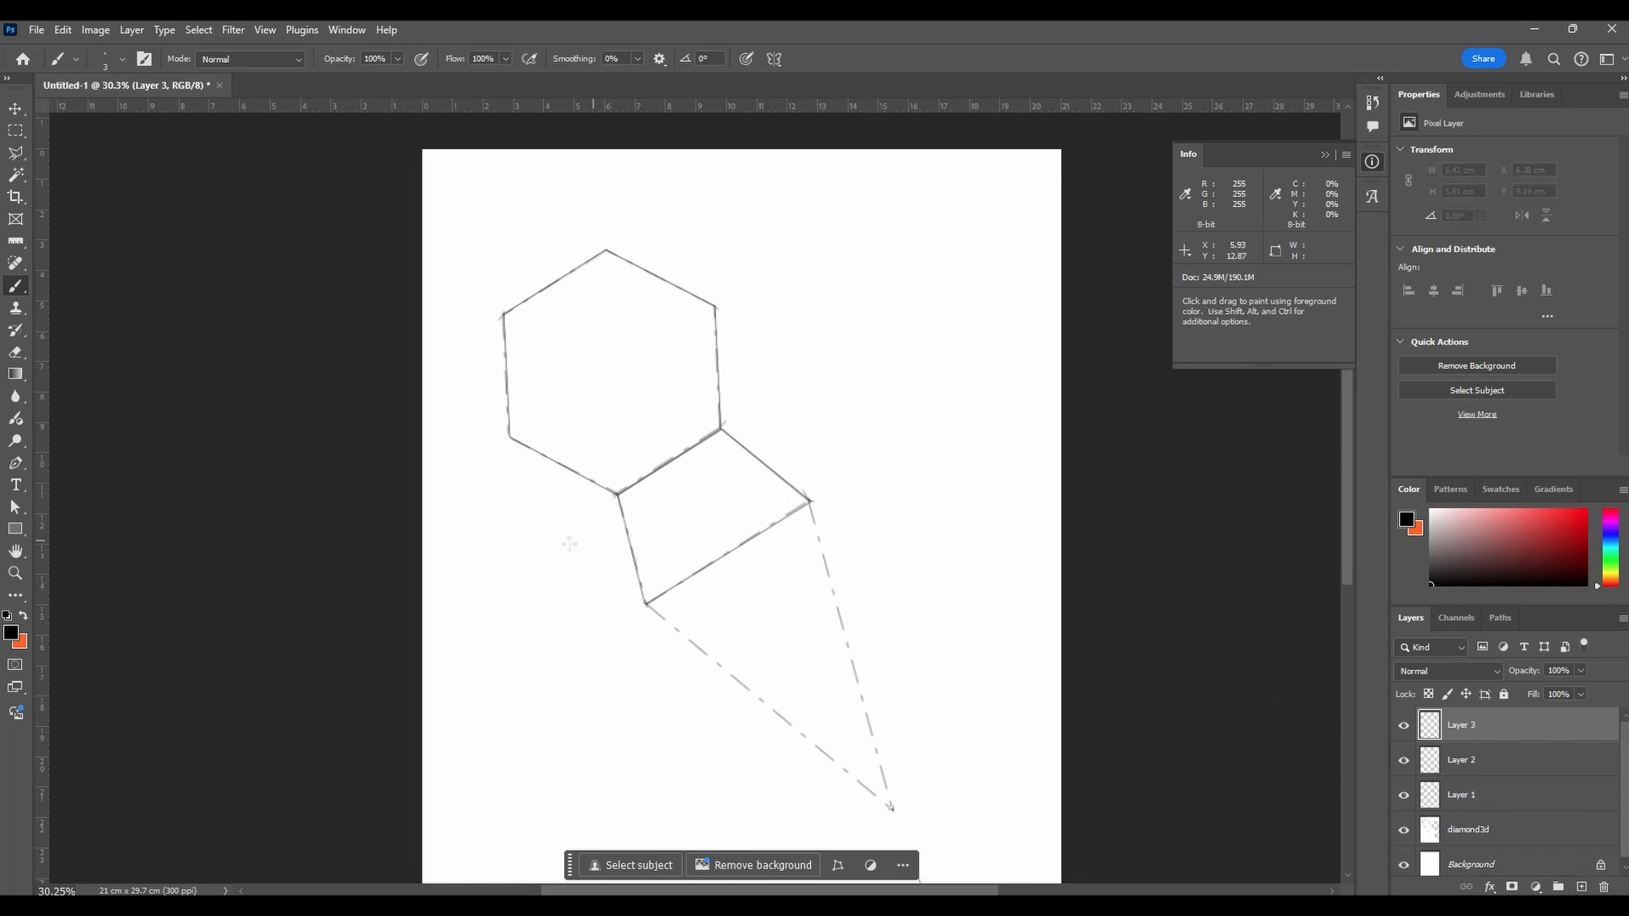
click(645, 604)
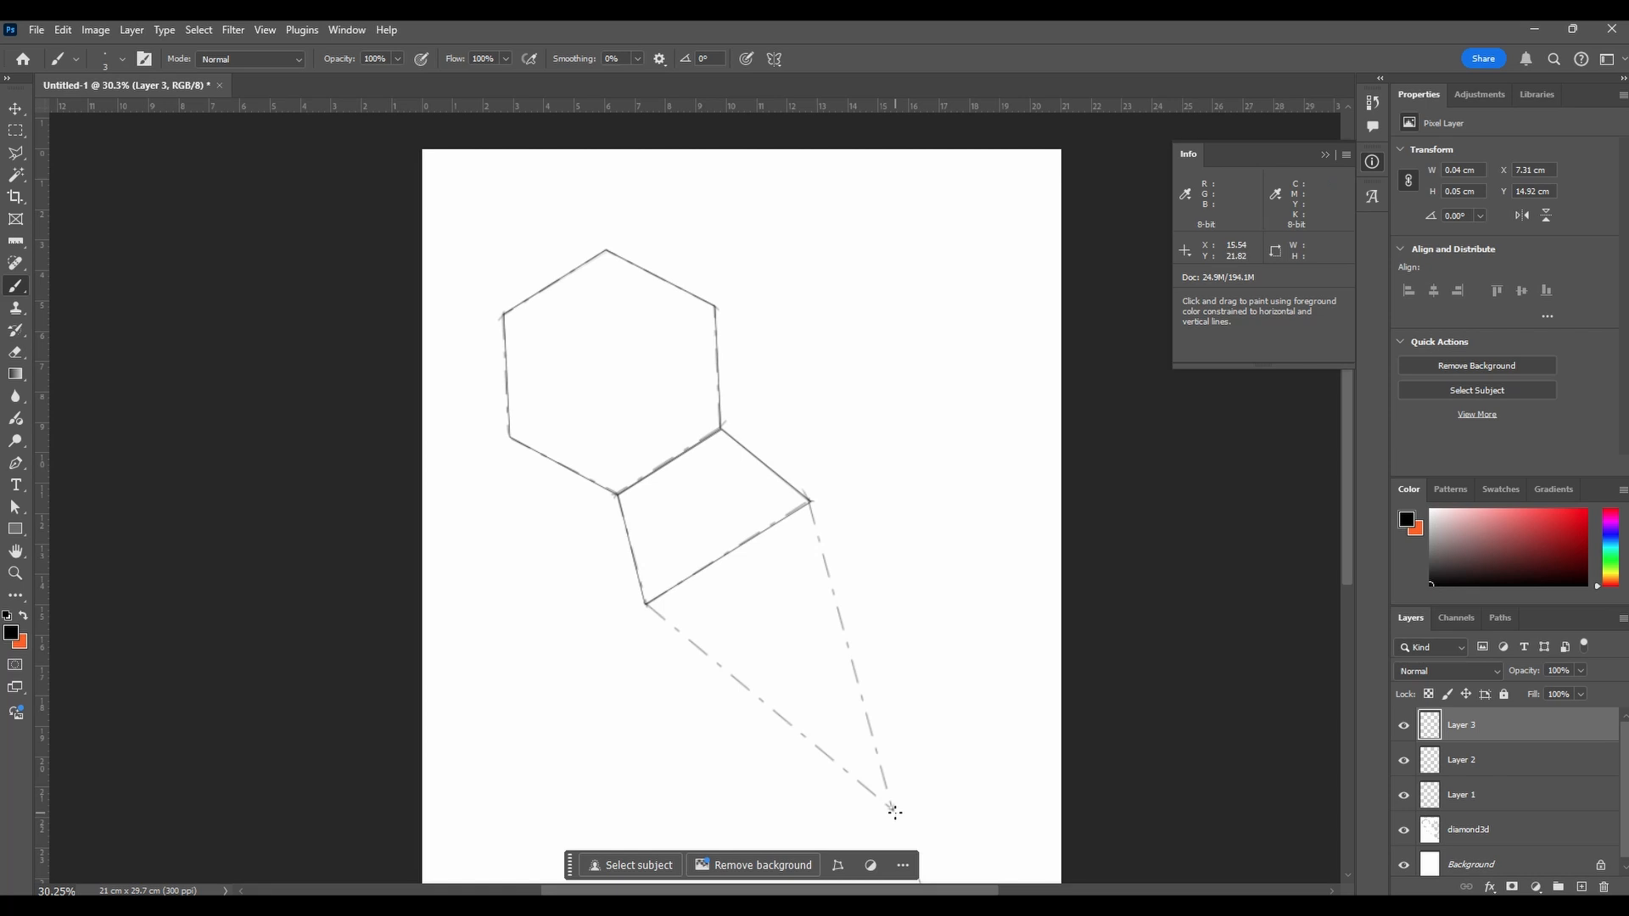
shift+click(894, 811)
shift+click(807, 505)
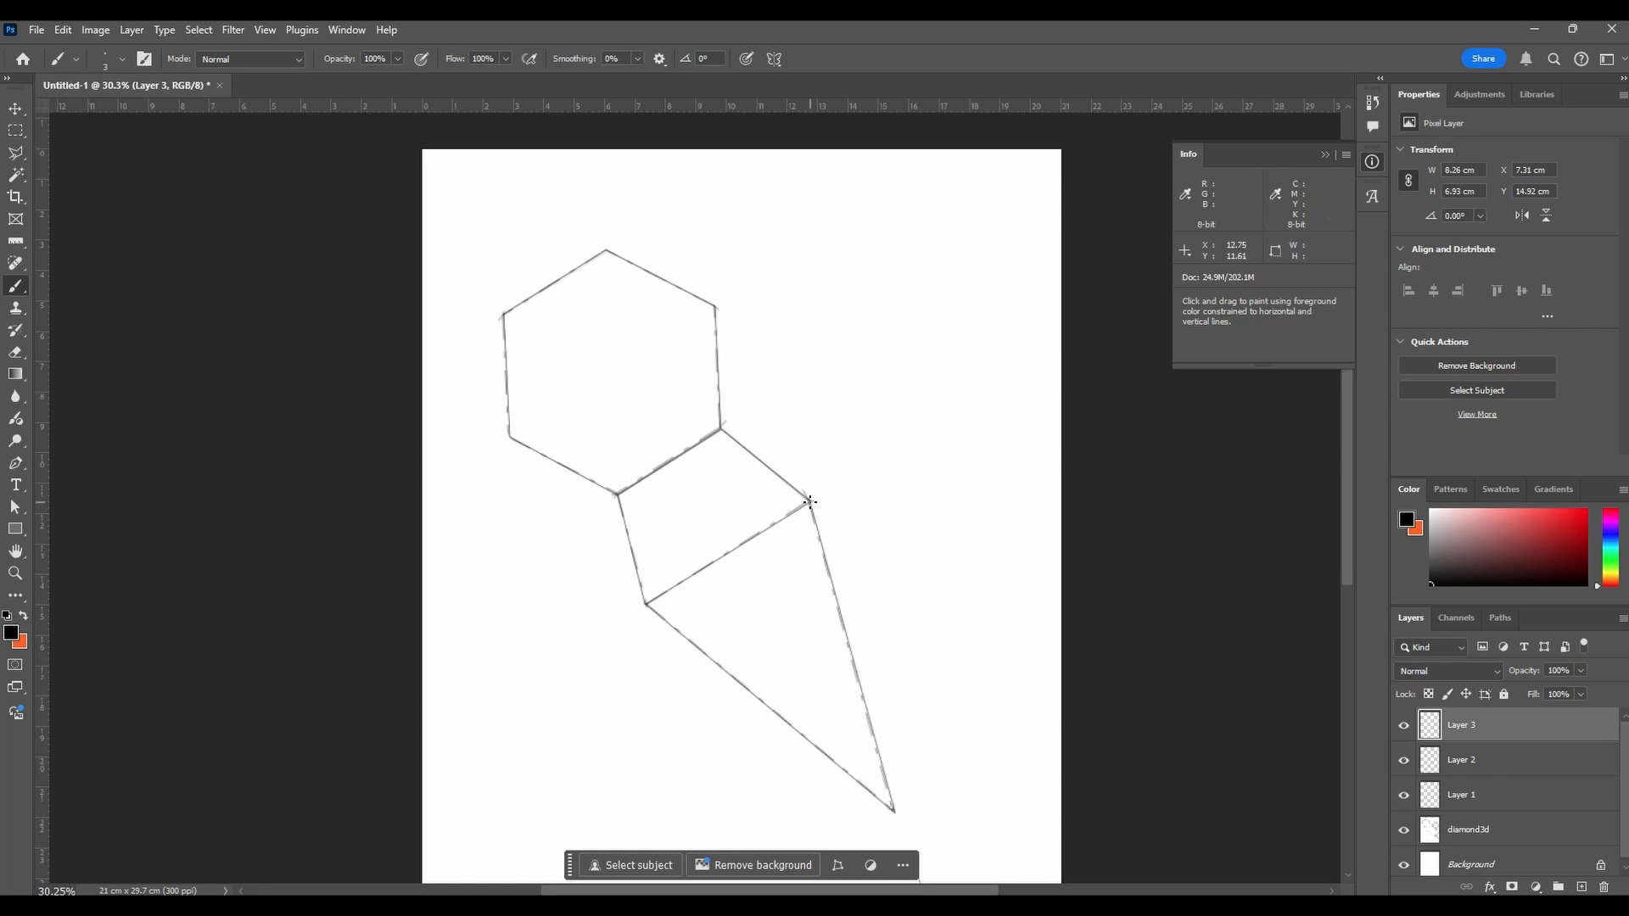
shift+click(645, 604)
Move the diamond3d layer off the traced outlines and delete it
key(v)
mouse_move(750, 667)
mouse_down()
mouse_move(818, 647)
mouse_move(800, 625)
mouse_move(881, 578)
mouse_up()
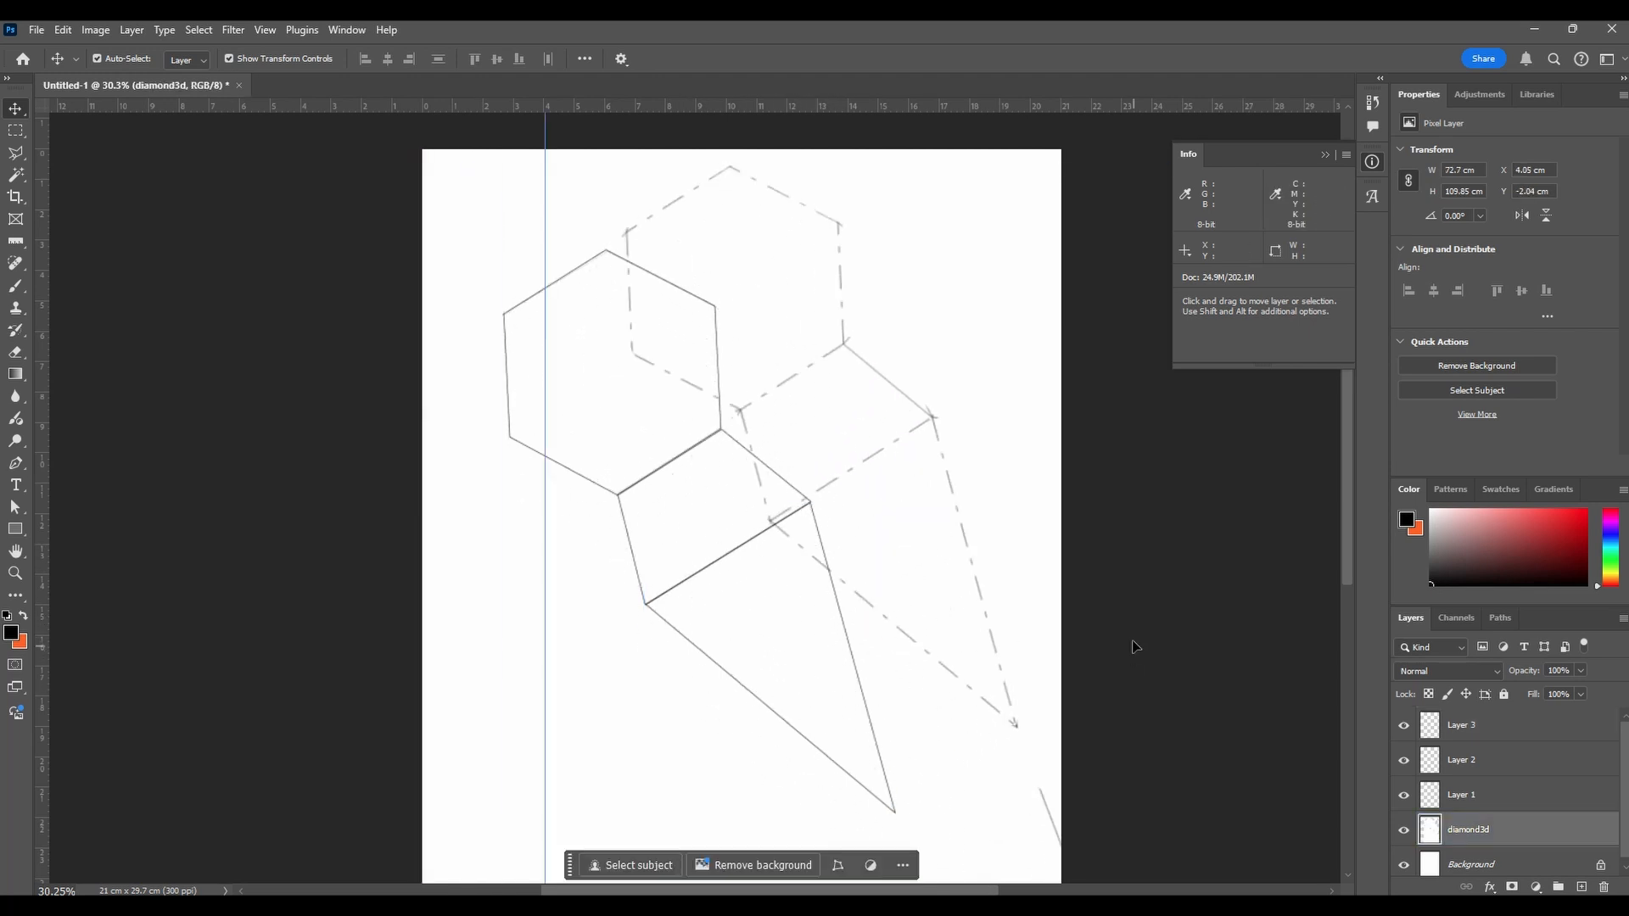
key(Delete)
Separate the traced triangle from the quadrilateral and place the quadrilateral beside the hexagon at about X 10.19 cm, Y 2.14 cm
click(851, 641)
drag(849, 635, 942, 692)
drag(779, 718, 866, 741)
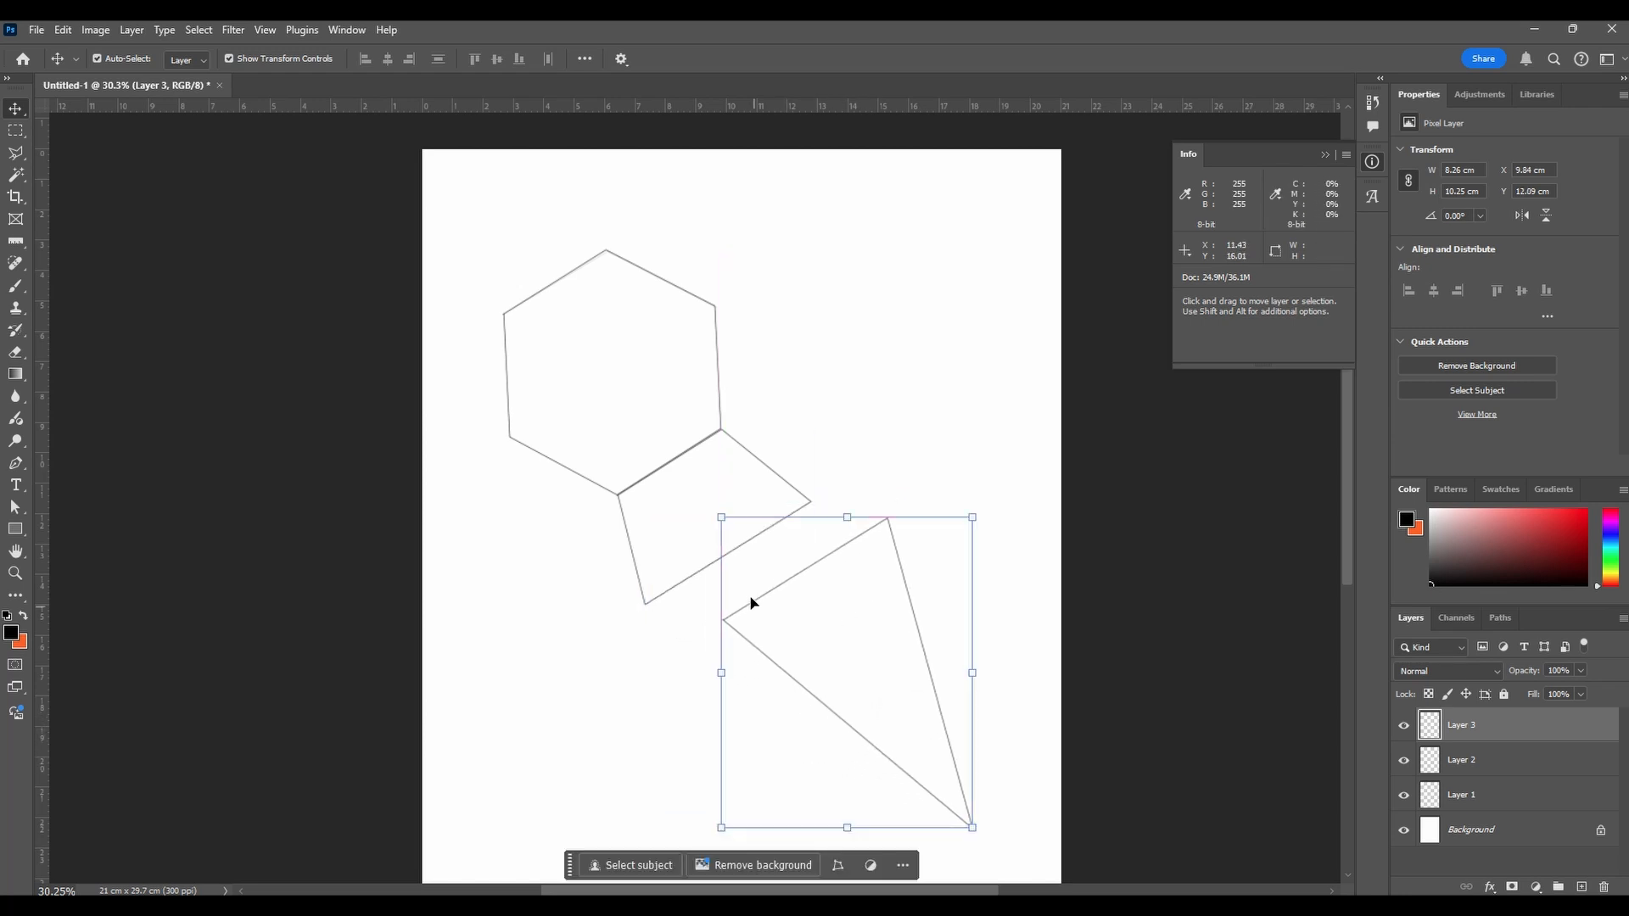
drag(690, 577, 792, 533)
click(883, 360)
drag(800, 444, 871, 246)
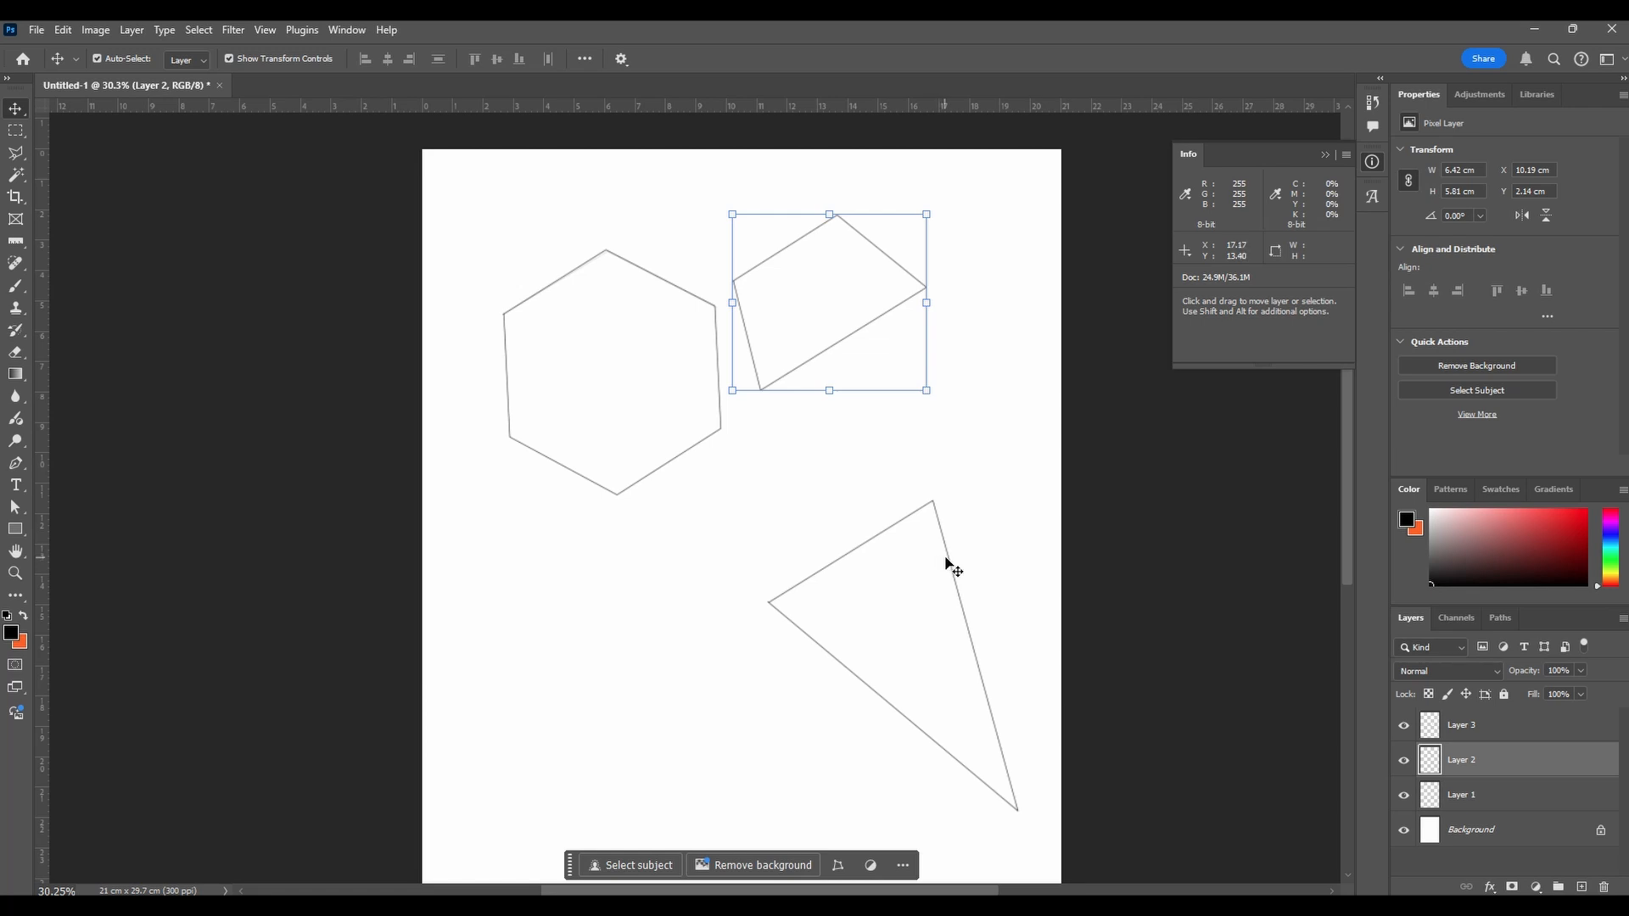
Move the triangle below the hexagon to about X 1.19 cm, Y 12.54 cm and deselect it
drag(948, 567, 640, 598)
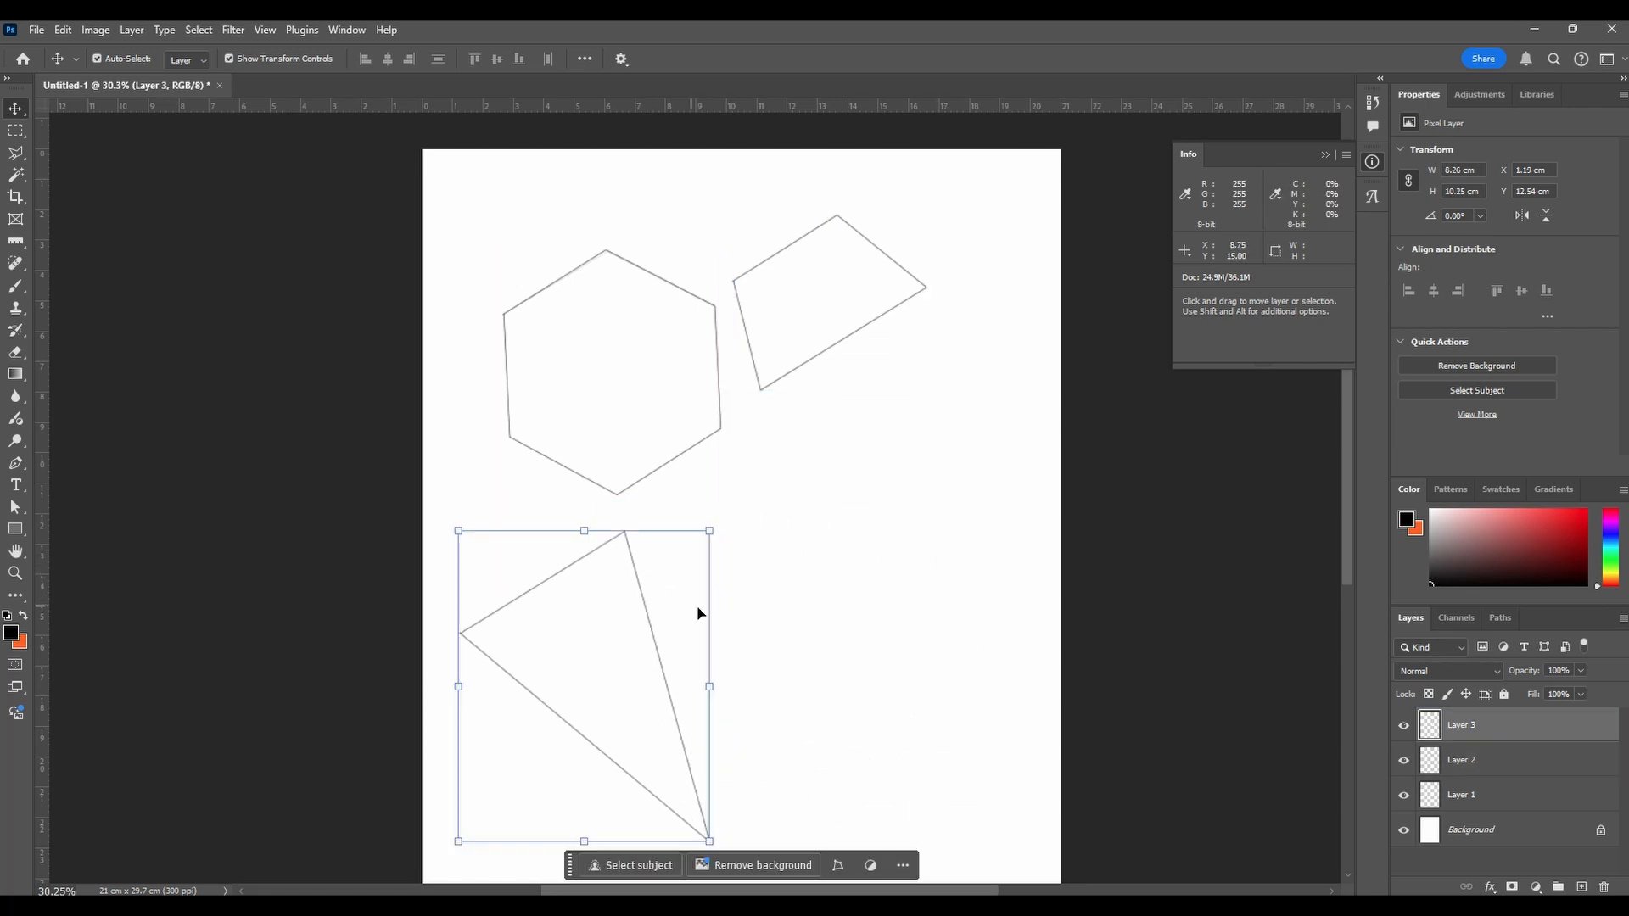
click(717, 617)
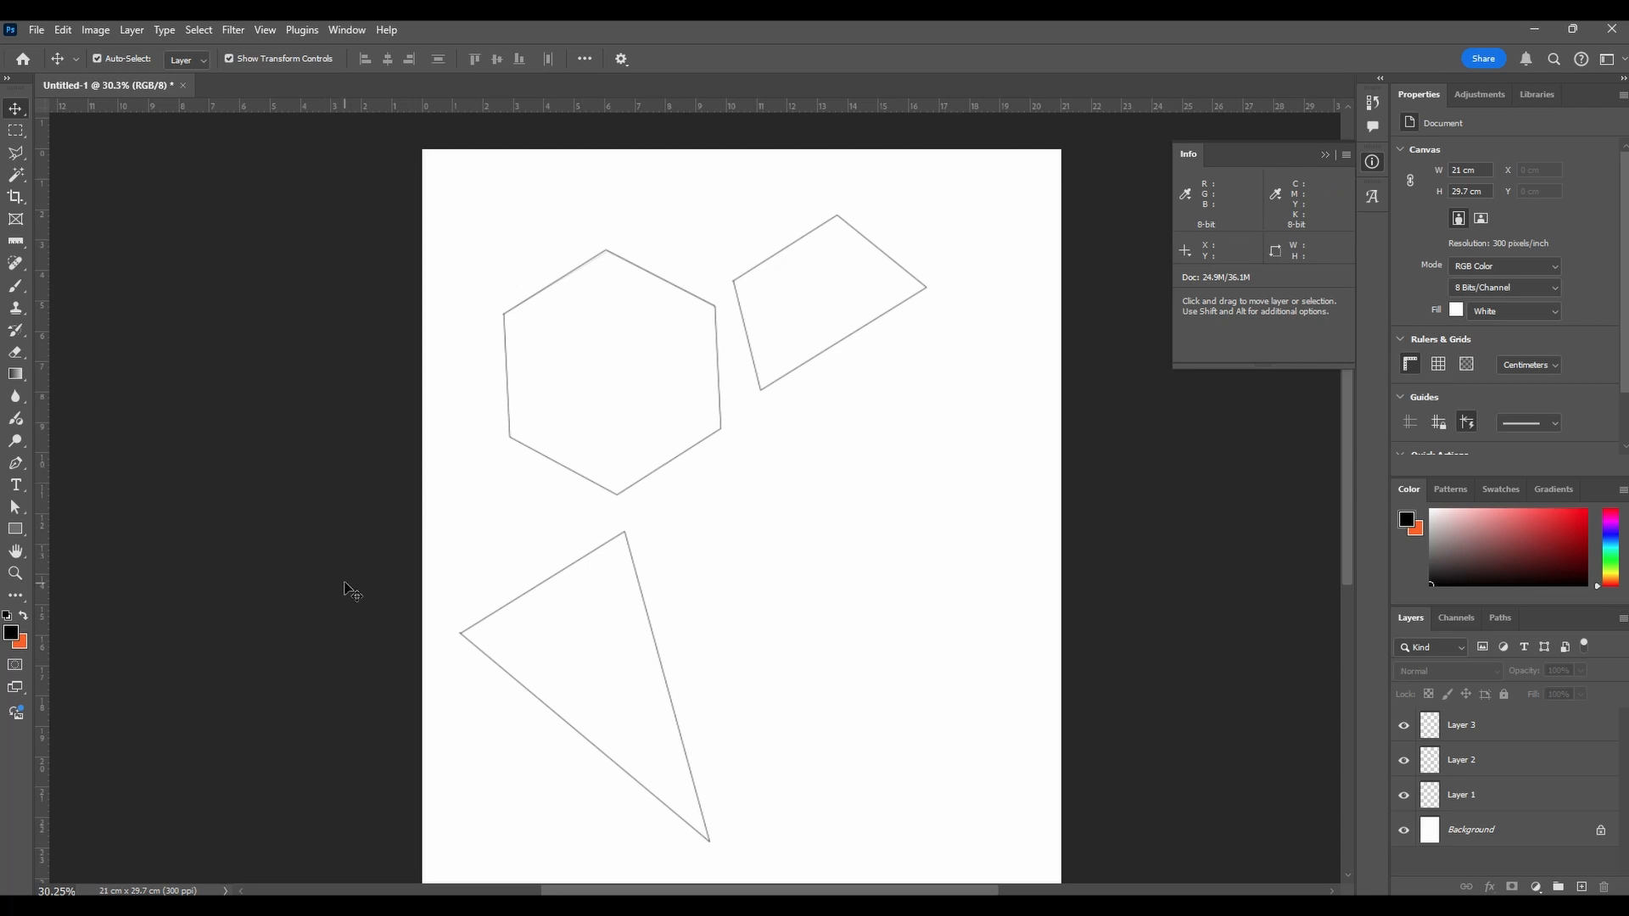
scroll(364, 552, down, 2)
scroll(373, 543, up, 2)
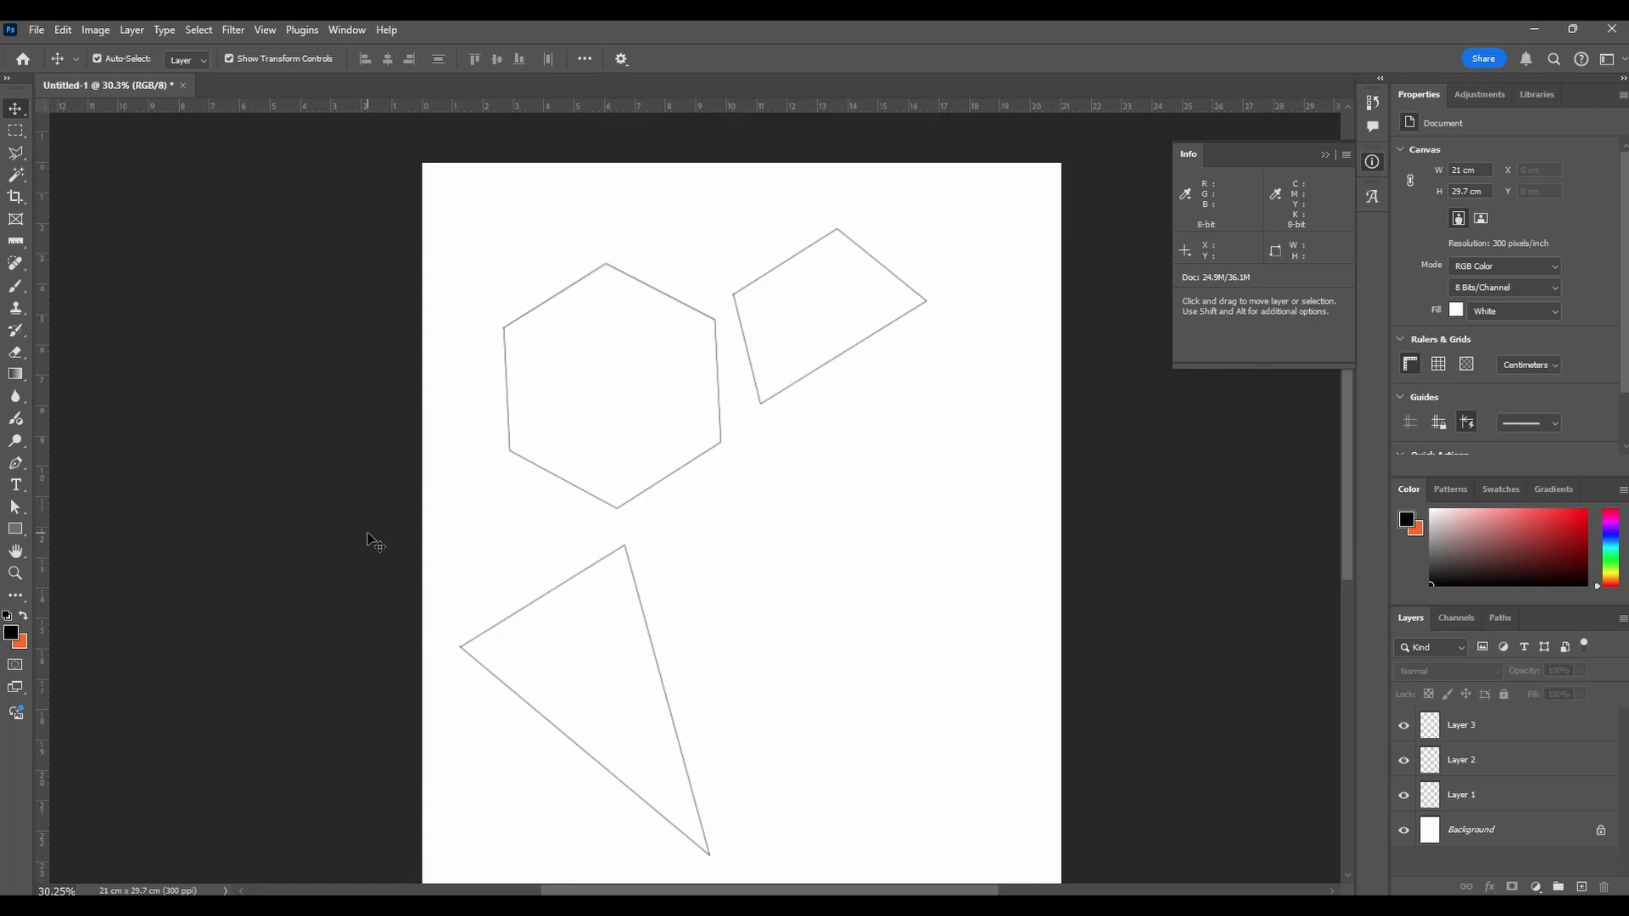